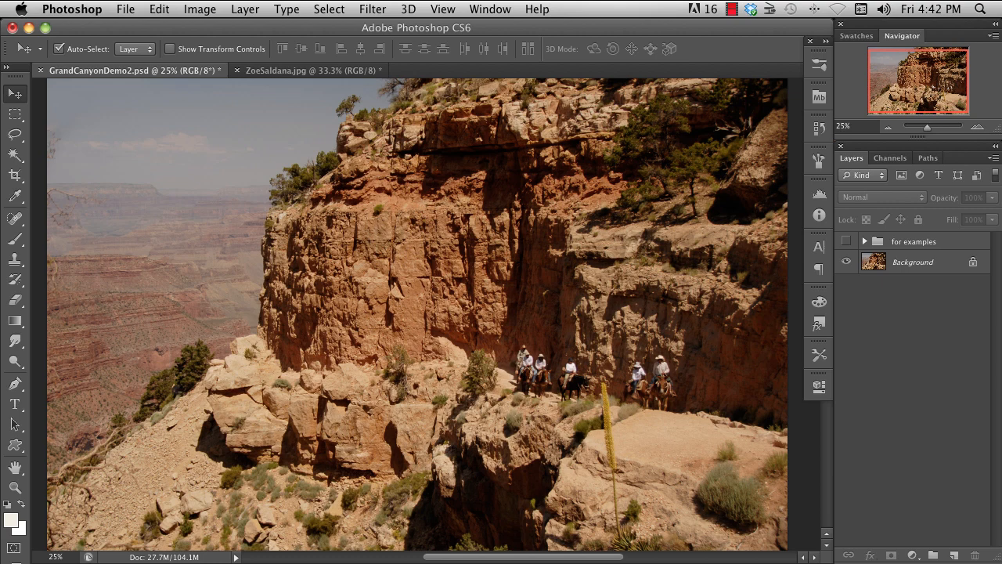
# - Duplicate the Background layer and mask the copy to a rectangular selection covering the central cliff and the riders
pyautogui.hotkey('ctrl', 'j')
pyautogui.press('m')
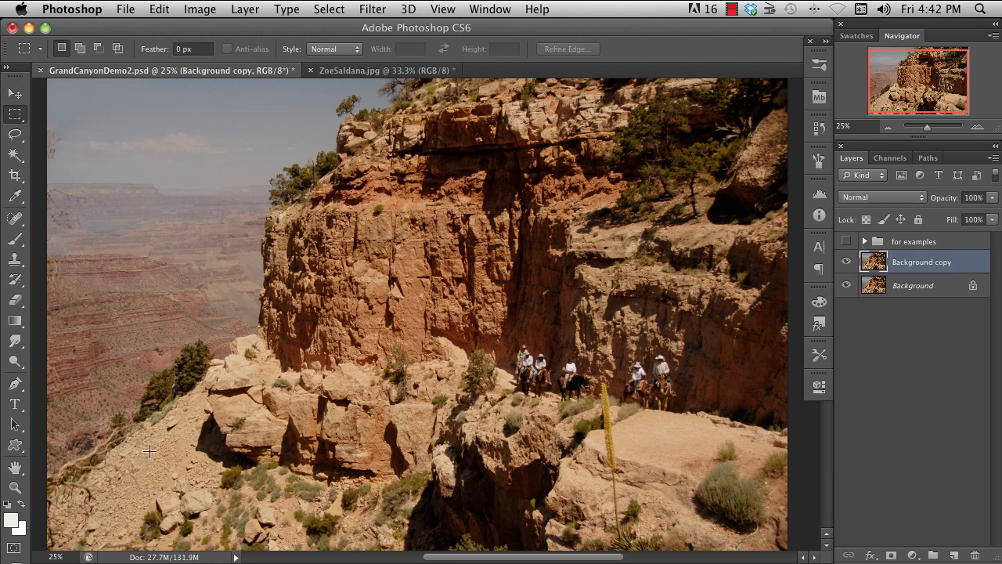
pyautogui.moveTo(162, 475); pyautogui.dragTo(682, 146)
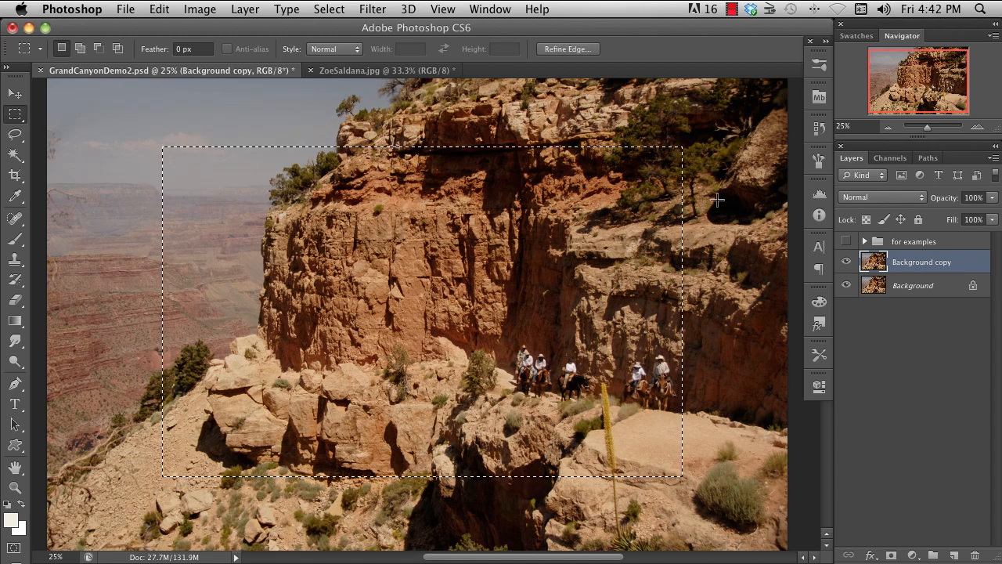
pyautogui.click(891, 555)
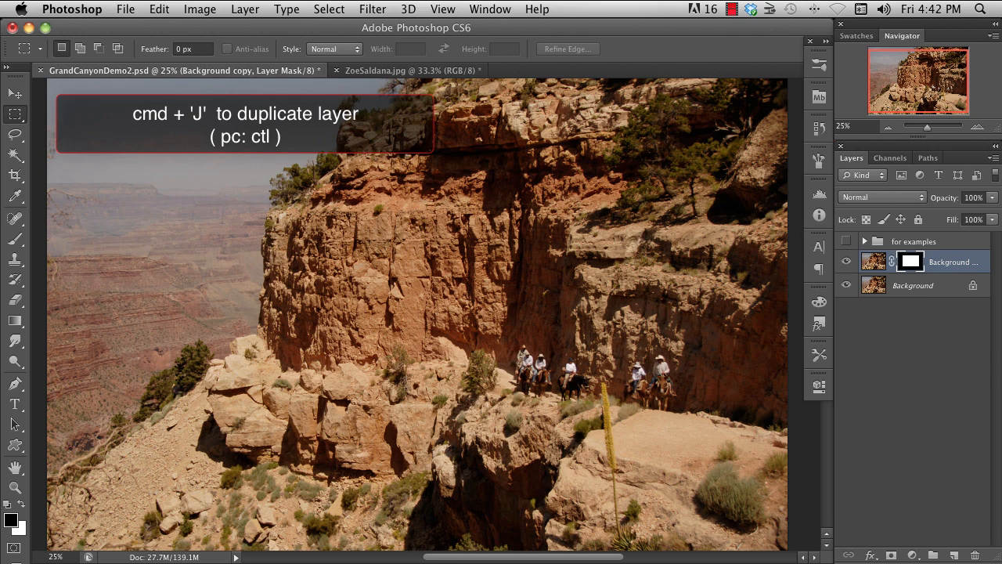
# - Apply a Hue/Saturation adjustment with Hue -121 directly to the Background copy layer
pyautogui.click(199, 9)
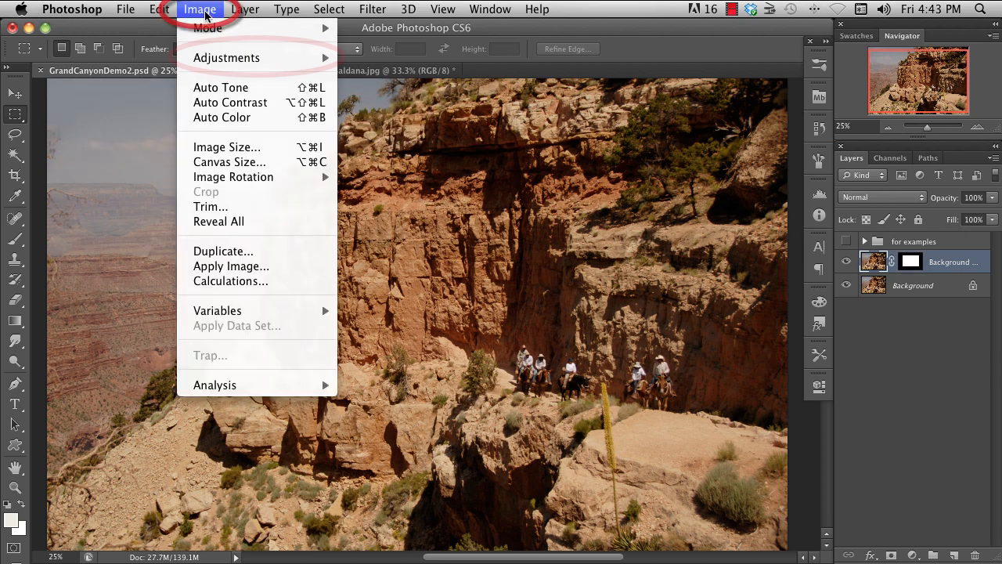
pyautogui.moveTo(204, 59)
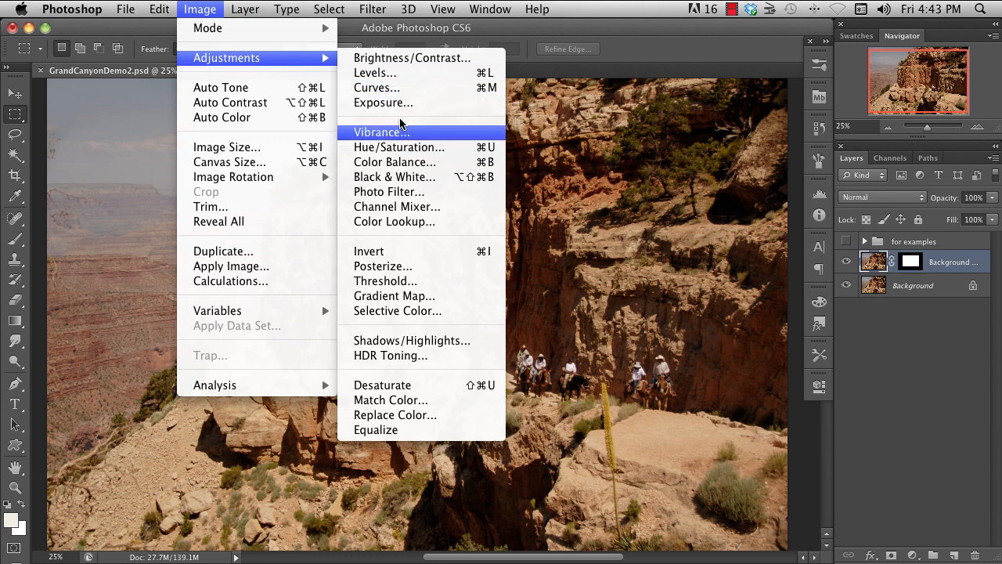
pyautogui.click(458, 151)
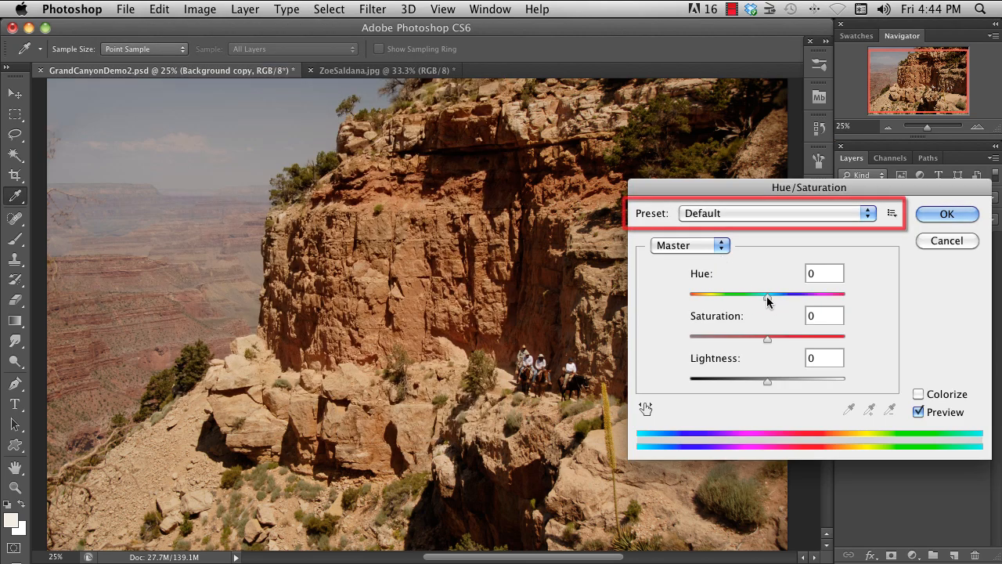
pyautogui.moveTo(767, 301); pyautogui.dragTo(705, 298)
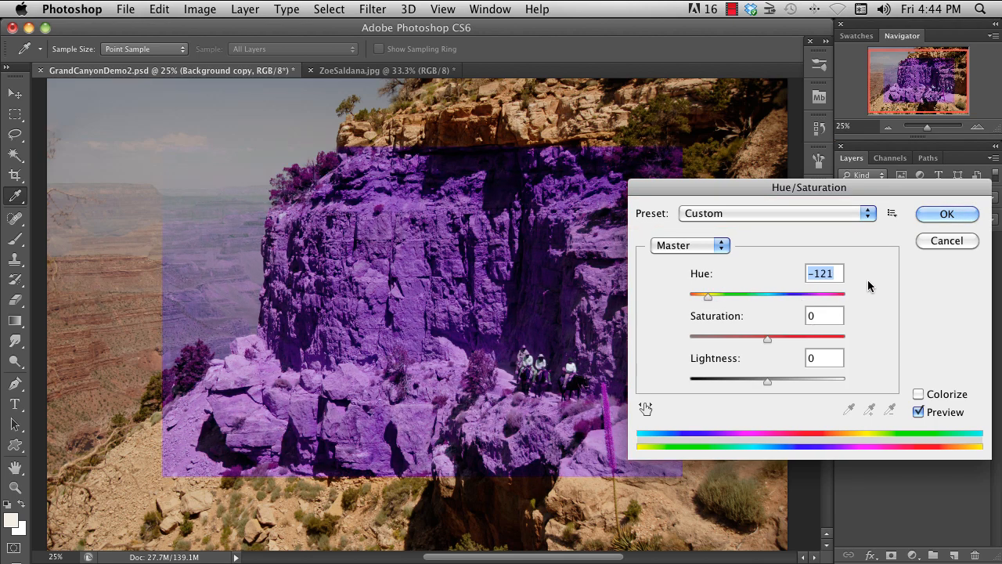
pyautogui.click(943, 213)
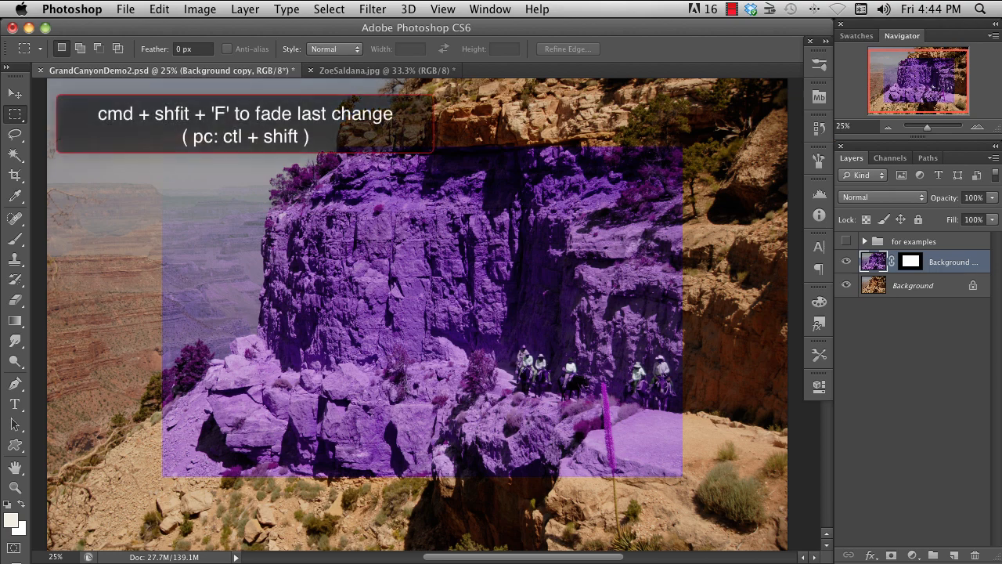
# - Fade the Hue/Saturation change to 57% opacity and look through the available fade blending modes
pyautogui.press('super+shift+f')
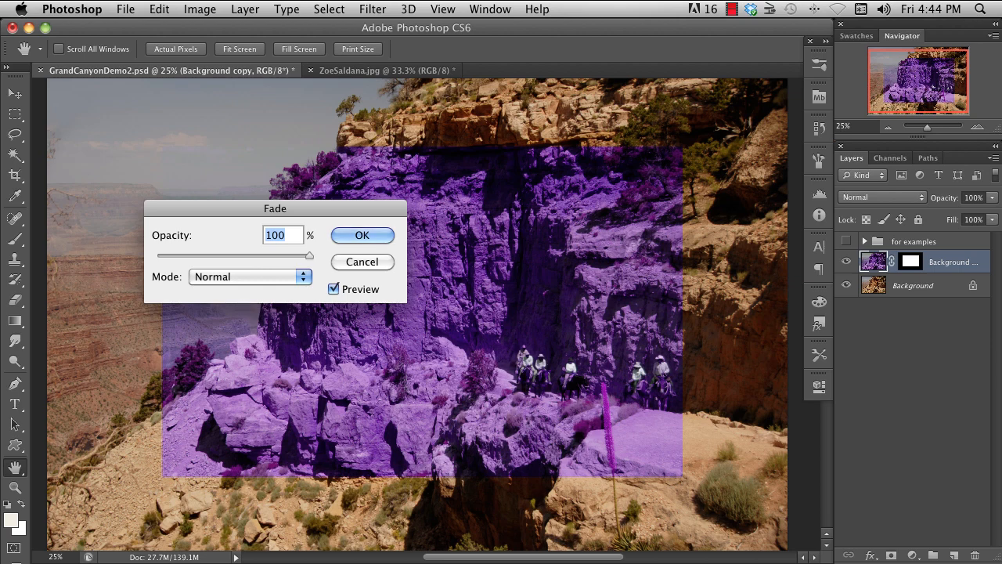
pyautogui.moveTo(310, 255); pyautogui.dragTo(246, 258)
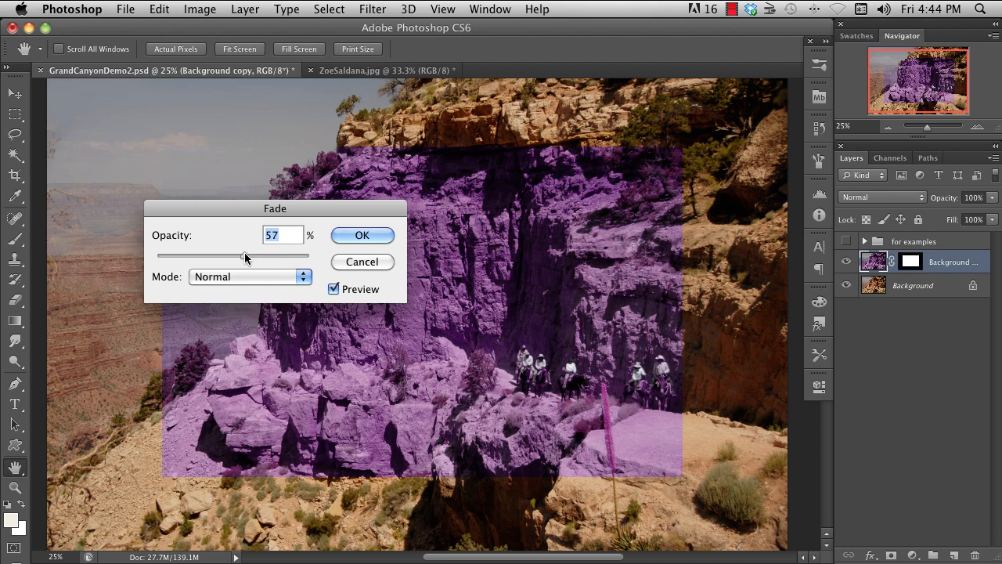
pyautogui.click(305, 277)
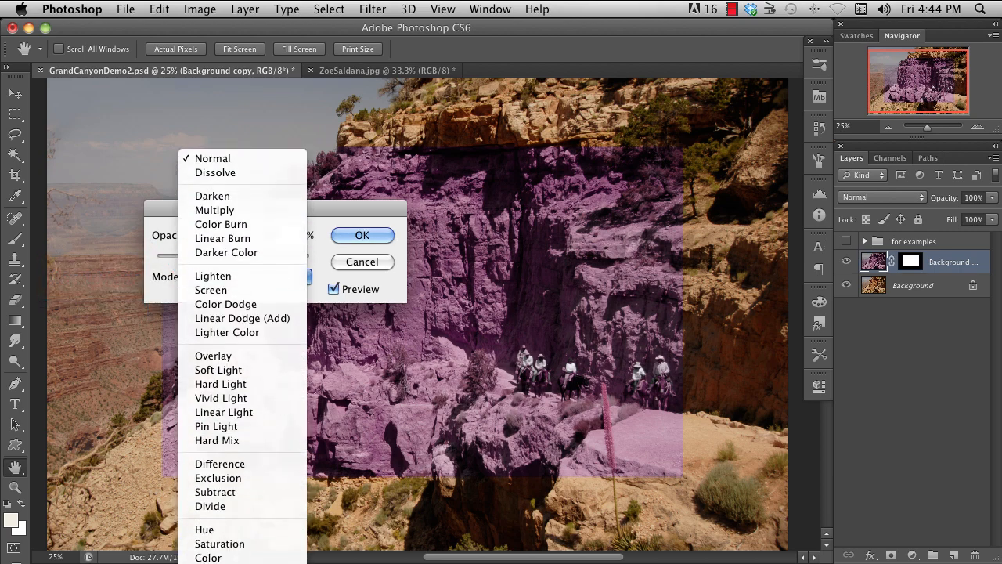
pyautogui.click(366, 240)
pyautogui.press('m')
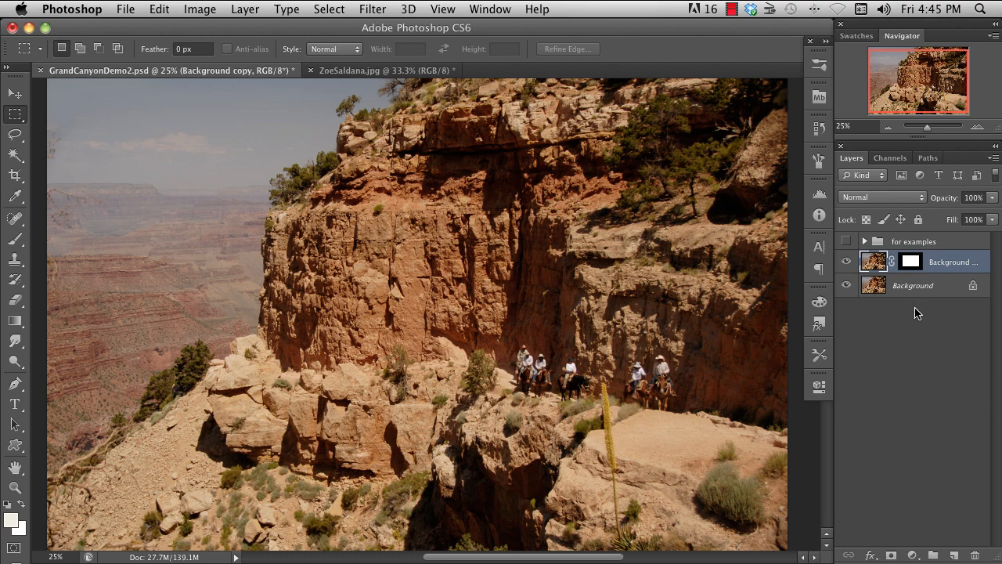
# - Add a Hue/Saturation adjustment layer above the Background copy with Hue set to -106
pyautogui.click(909, 377)
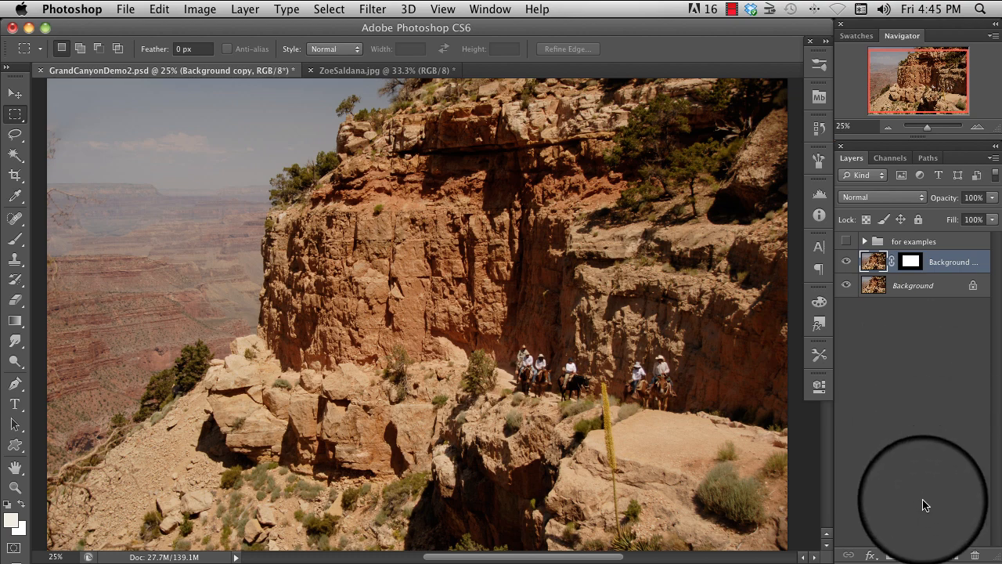
pyautogui.click(919, 558)
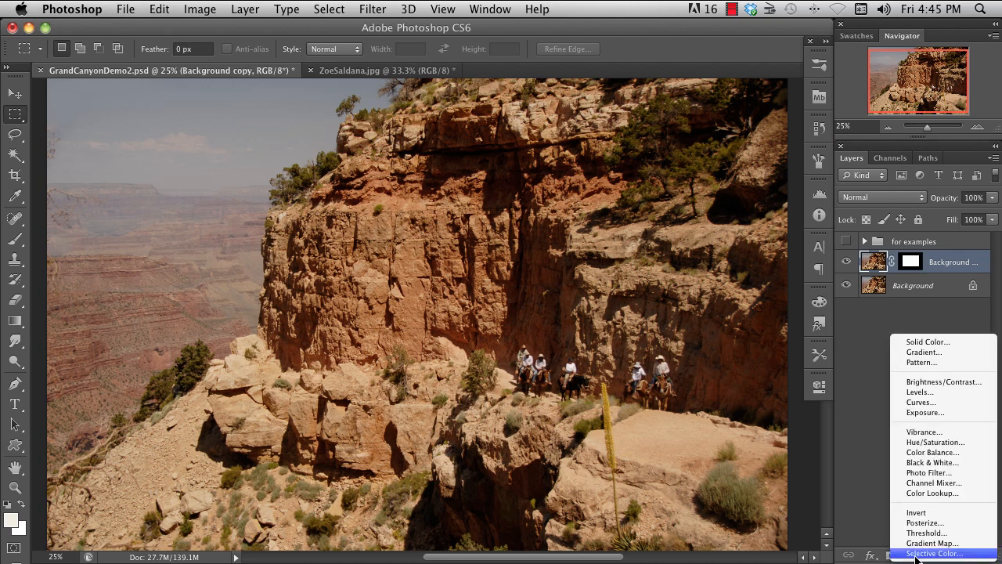
pyautogui.click(936, 442)
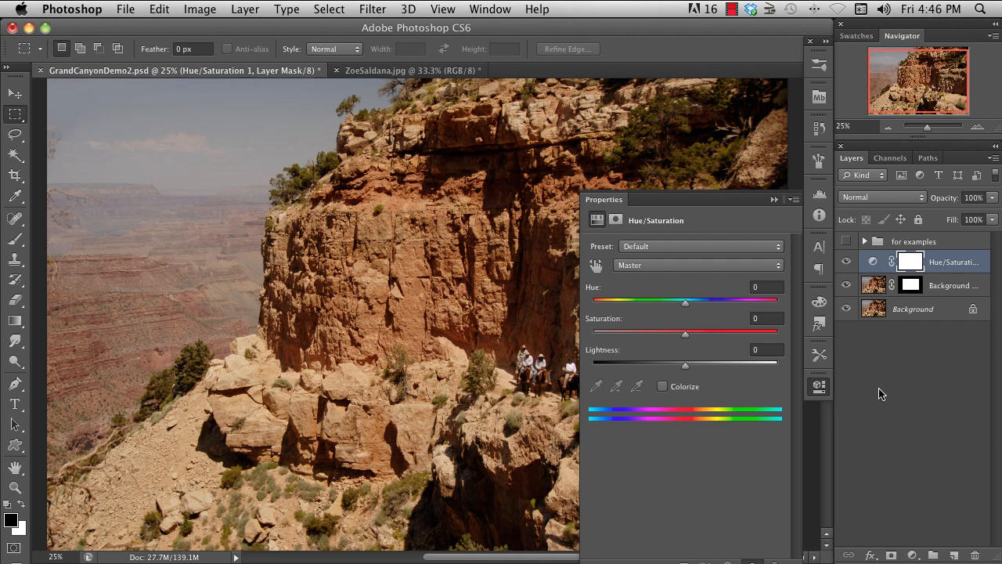
pyautogui.moveTo(686, 304); pyautogui.dragTo(618, 303)
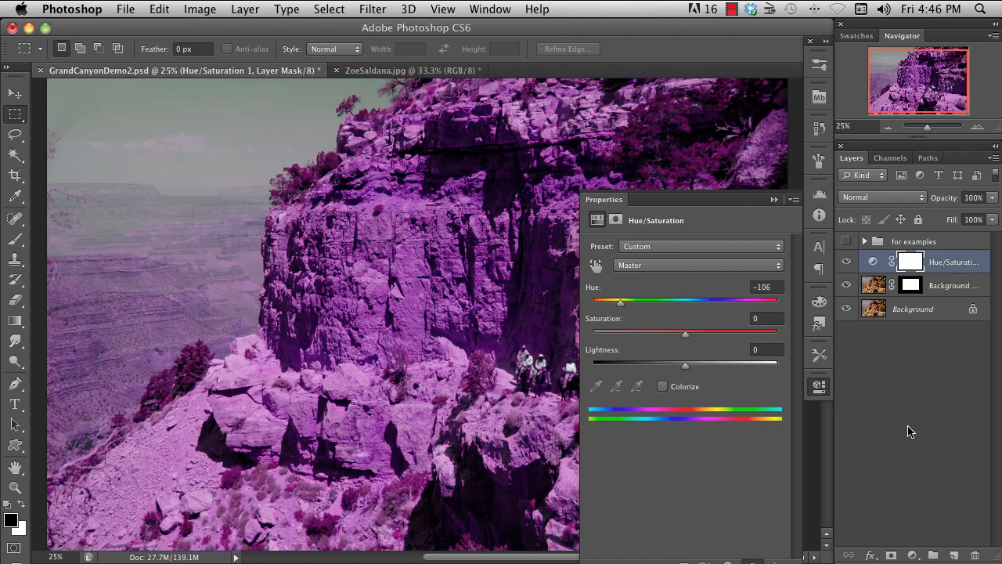
pyautogui.click(772, 201)
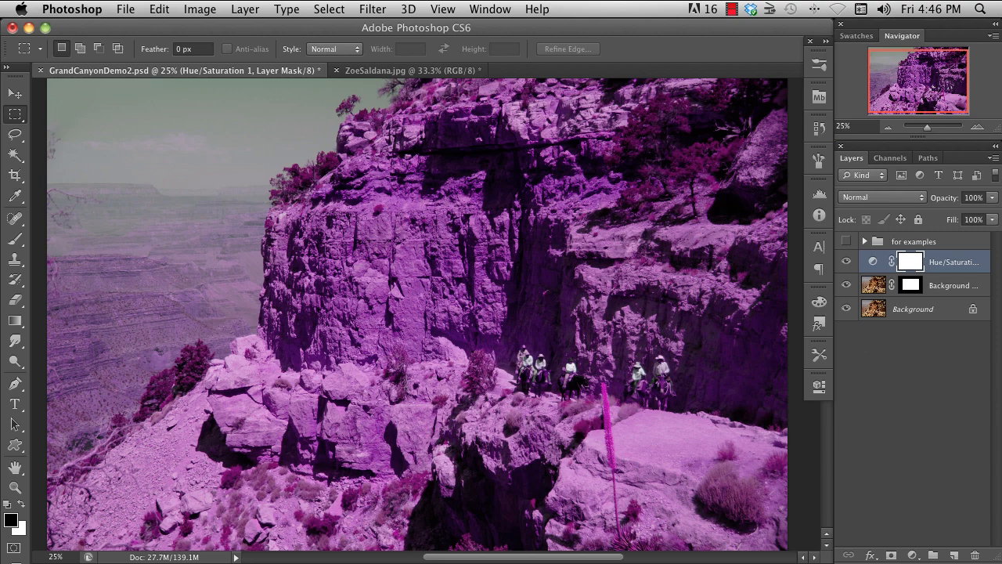
# - Compare the image with and without the Hue/Saturation layer, set its opacity to 71% and reopen its hue settings
pyautogui.click(845, 263)
pyautogui.click(845, 263)
pyautogui.click(991, 198)
pyautogui.moveTo(991, 212)
pyautogui.mouseDown()
pyautogui.moveTo(942, 212)
pyautogui.moveTo(987, 213)
pyautogui.mouseUp()
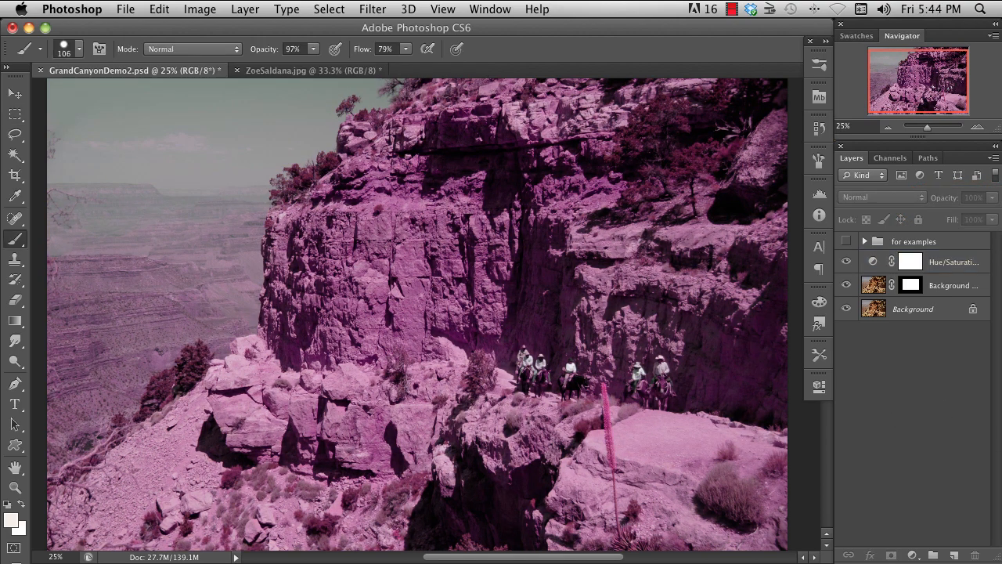
pyautogui.doubleClick(874, 263)
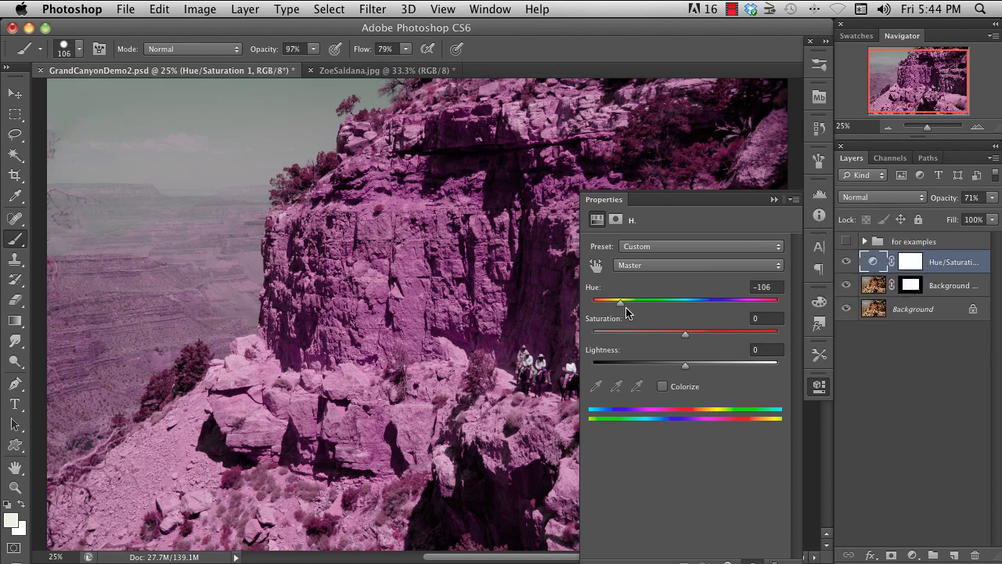
pyautogui.moveTo(623, 306)
pyautogui.mouseDown()
pyautogui.moveTo(712, 311)
pyautogui.moveTo(734, 337)
pyautogui.moveTo(758, 308)
pyautogui.moveTo(619, 310)
pyautogui.mouseUp()
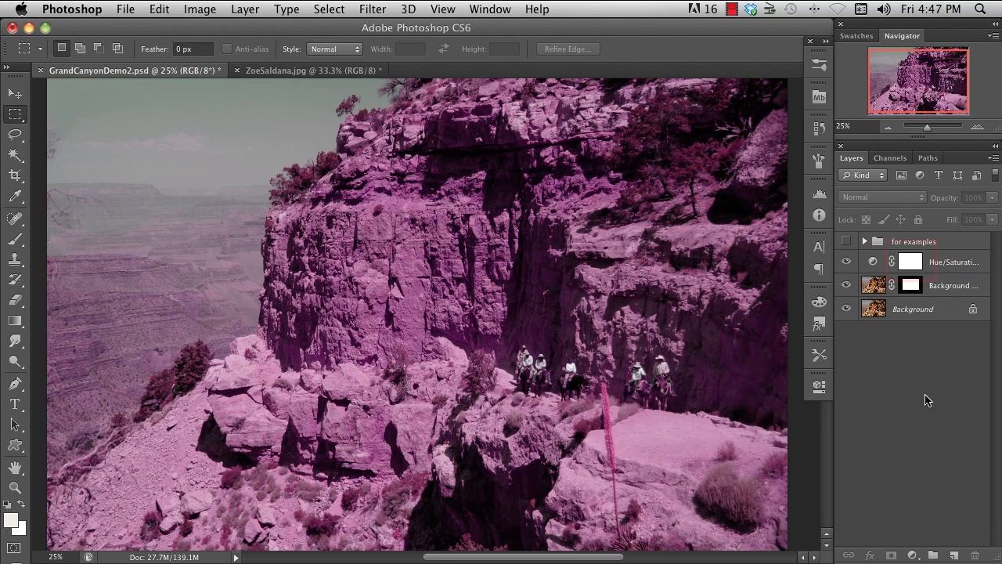
# - Paint black with the Brush on the Hue/Saturation layer's mask over the sky and distant canyon
pyautogui.click(911, 264)
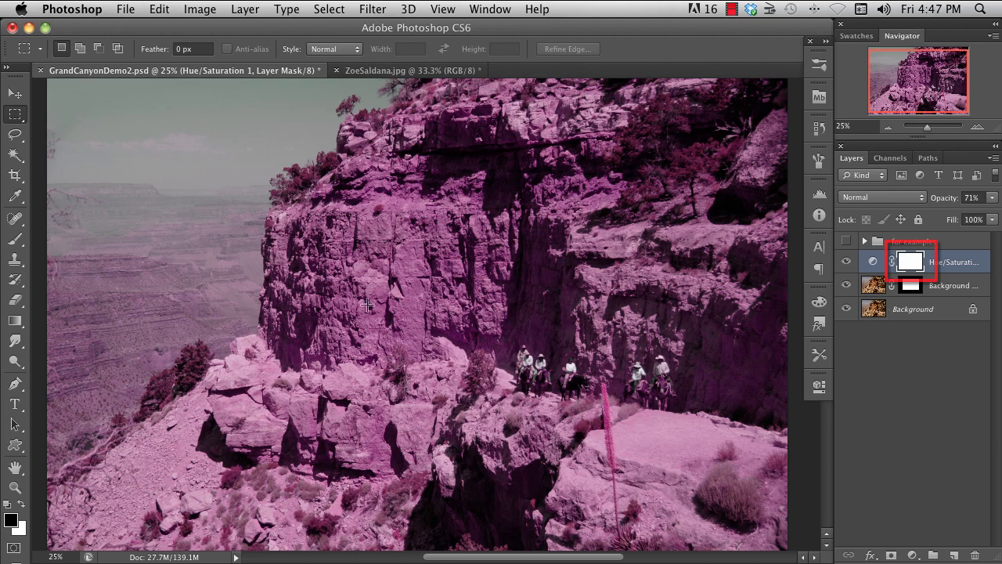
pyautogui.press('b')
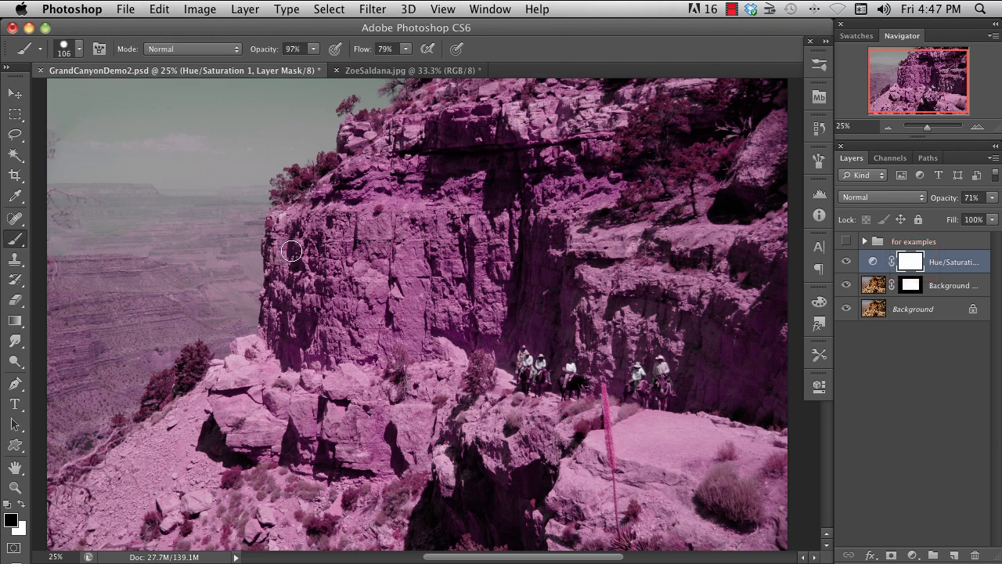
pyautogui.rightClick(289, 190)
pyautogui.doubleClick(327, 285)
pyautogui.moveTo(247, 186)
pyautogui.mouseDown()
pyautogui.moveTo(229, 309)
pyautogui.moveTo(241, 321)
pyautogui.moveTo(252, 248)
pyautogui.moveTo(238, 324)
pyautogui.moveTo(216, 342)
pyautogui.moveTo(179, 337)
pyautogui.moveTo(102, 430)
pyautogui.moveTo(62, 410)
pyautogui.moveTo(63, 446)
pyautogui.moveTo(64, 271)
pyautogui.moveTo(126, 337)
pyautogui.moveTo(159, 269)
pyautogui.moveTo(169, 327)
pyautogui.moveTo(242, 261)
pyautogui.moveTo(228, 243)
pyautogui.moveTo(278, 166)
pyautogui.moveTo(376, 88)
pyautogui.moveTo(306, 96)
pyautogui.moveTo(209, 230)
pyautogui.moveTo(268, 146)
pyautogui.moveTo(49, 354)
pyautogui.moveTo(58, 210)
pyautogui.moveTo(96, 276)
pyautogui.moveTo(50, 247)
pyautogui.moveTo(116, 230)
pyautogui.moveTo(58, 252)
pyautogui.moveTo(178, 159)
pyautogui.moveTo(223, 151)
pyautogui.mouseUp()
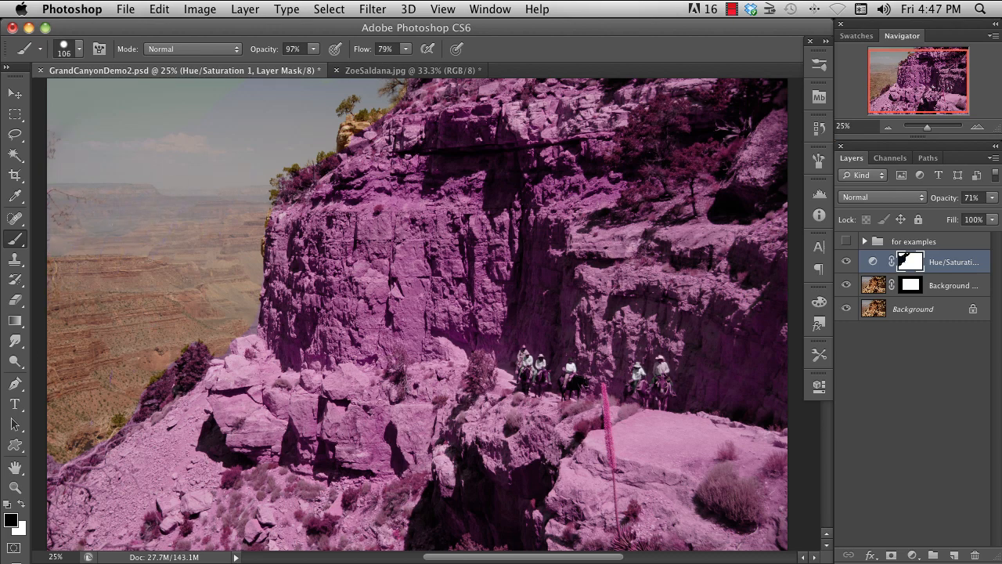
# - View the Hue/Saturation layer's mask on its own and clip the adjustment layer to the Background copy beneath it
pyautogui.keyDown('alt'); pyautogui.click(910, 263); pyautogui.keyUp('alt')
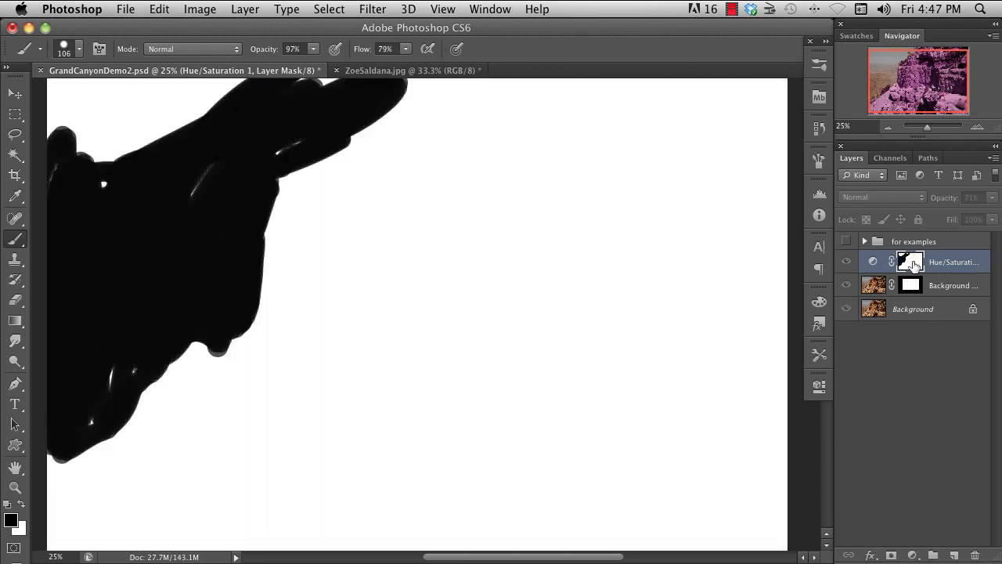
pyautogui.keyDown('alt'); pyautogui.click(911, 263); pyautogui.keyUp('alt')
pyautogui.moveTo(910, 263); pyautogui.dragTo(958, 269)
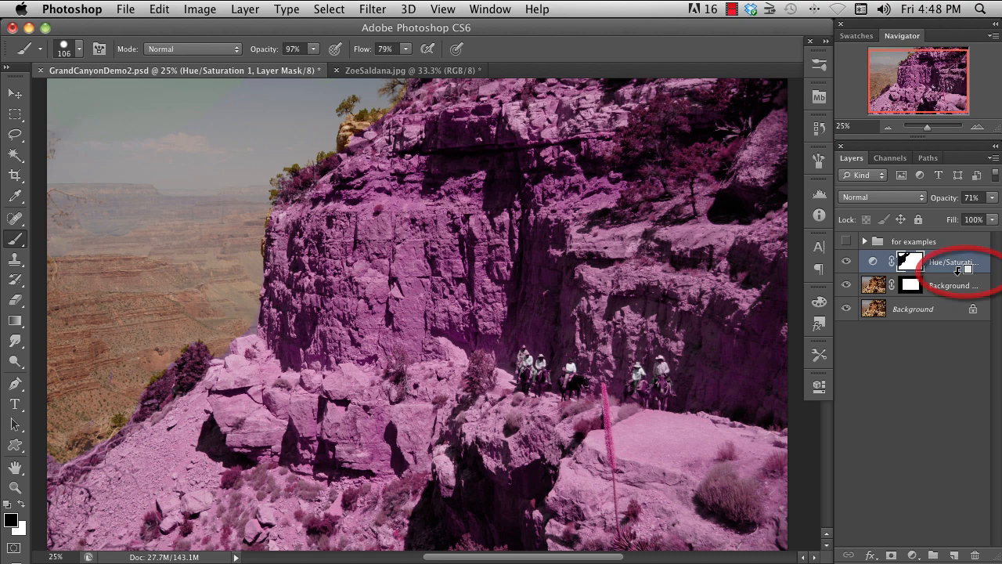
pyautogui.moveTo(958, 268); pyautogui.dragTo(959, 274)
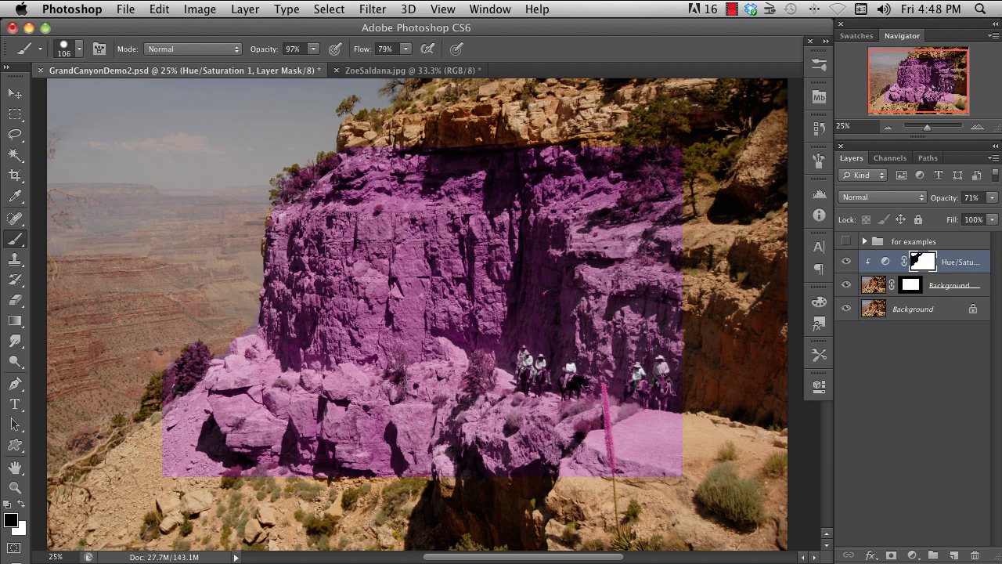
# - Invert the Hue/Saturation adjustment layer's mask
pyautogui.click(200, 10)
pyautogui.moveTo(218, 58)
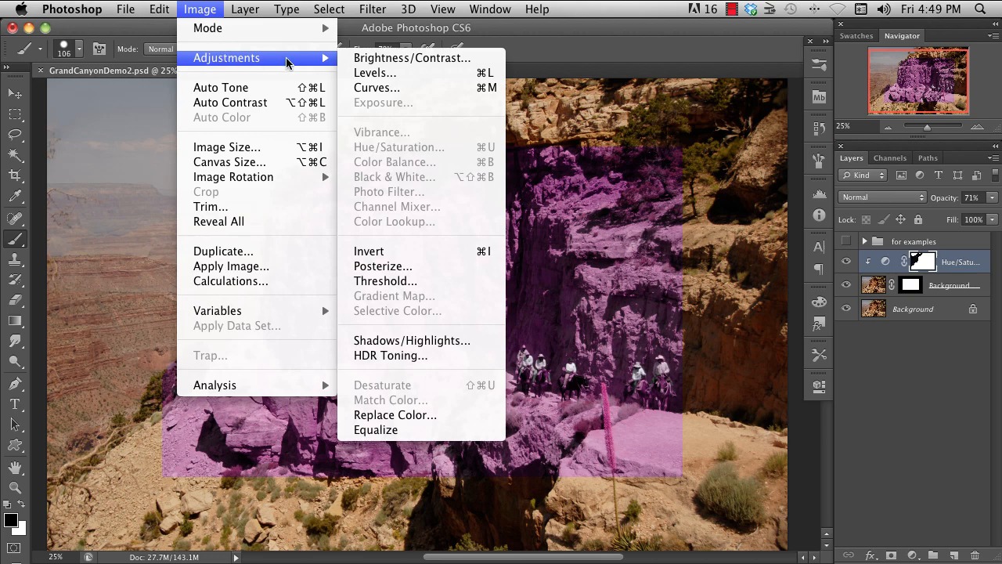
pyautogui.click(402, 253)
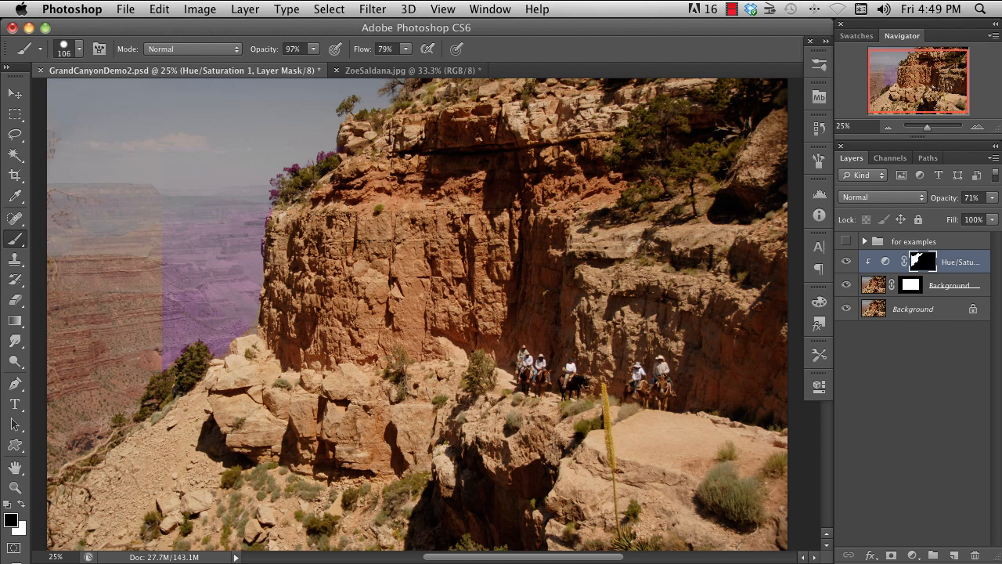
# - Release the Hue/Saturation layer from its clipping and invert its mask twice more
pyautogui.keyDown('alt'); pyautogui.click(954, 271); pyautogui.keyUp('alt')
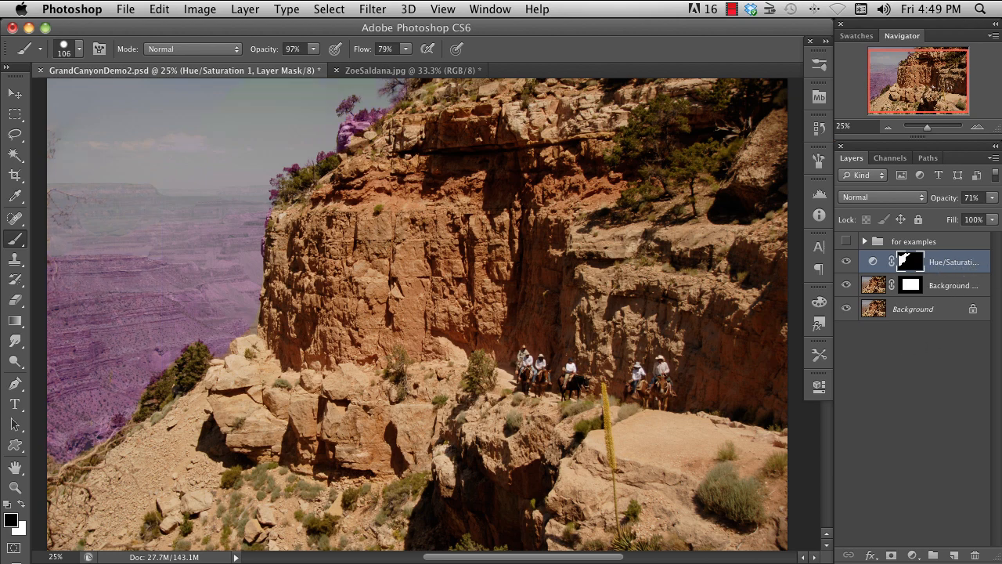
pyautogui.press('super+i')
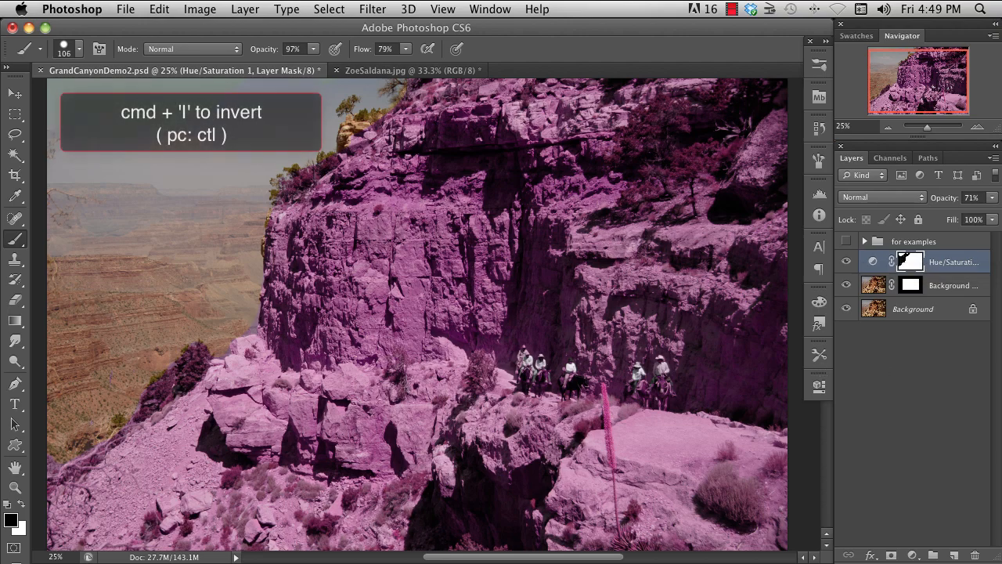
pyautogui.press('super+i')
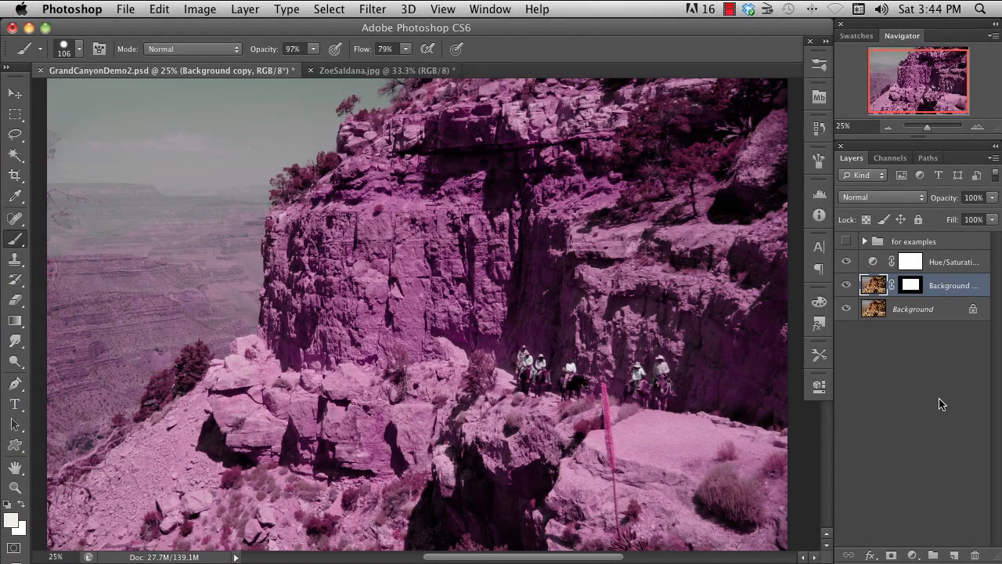
# - Hide the Hue/Saturation layer and open a direct Curves adjustment on the Background copy layer
pyautogui.click(845, 261)
pyautogui.click(201, 10)
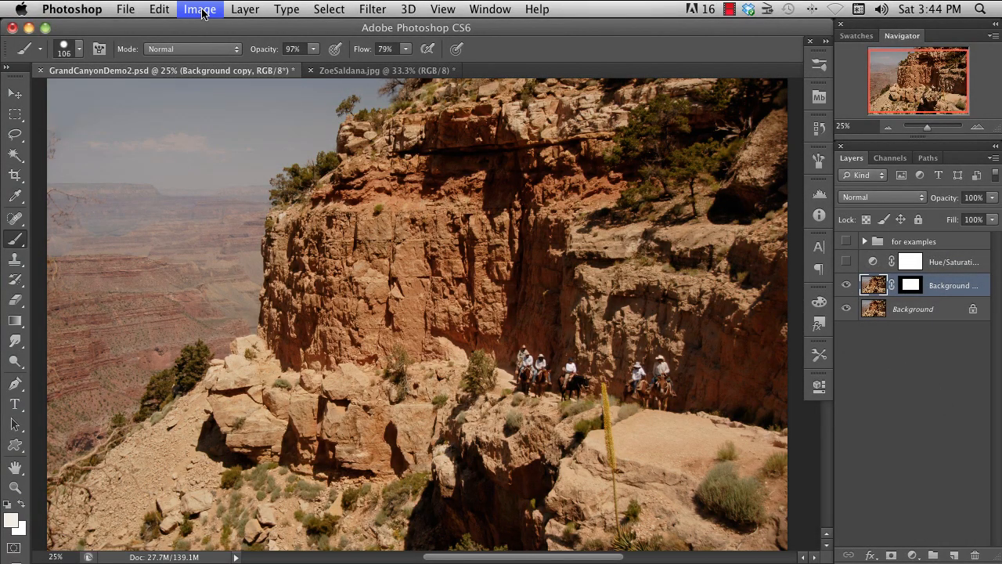
pyautogui.moveTo(292, 63)
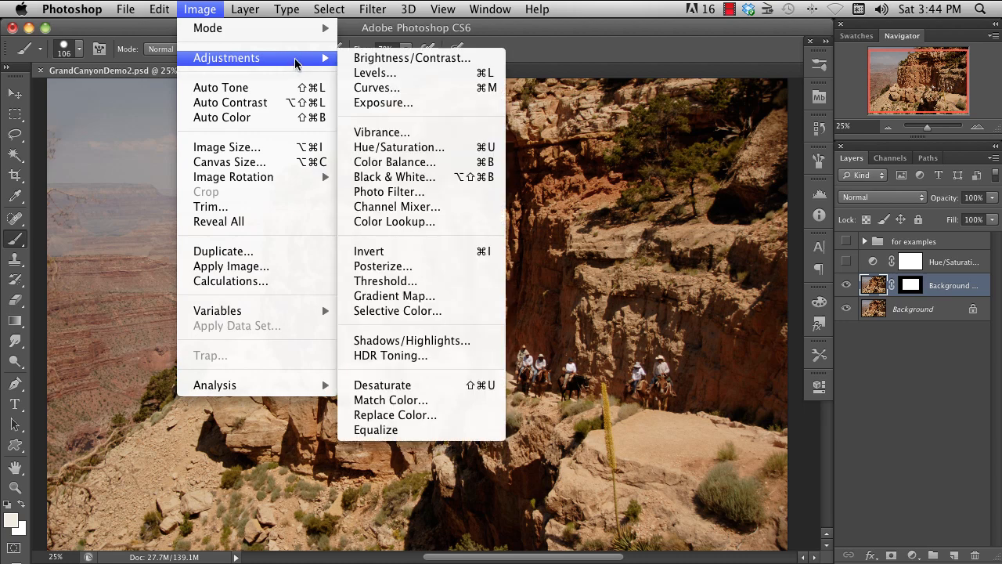
pyautogui.click(407, 87)
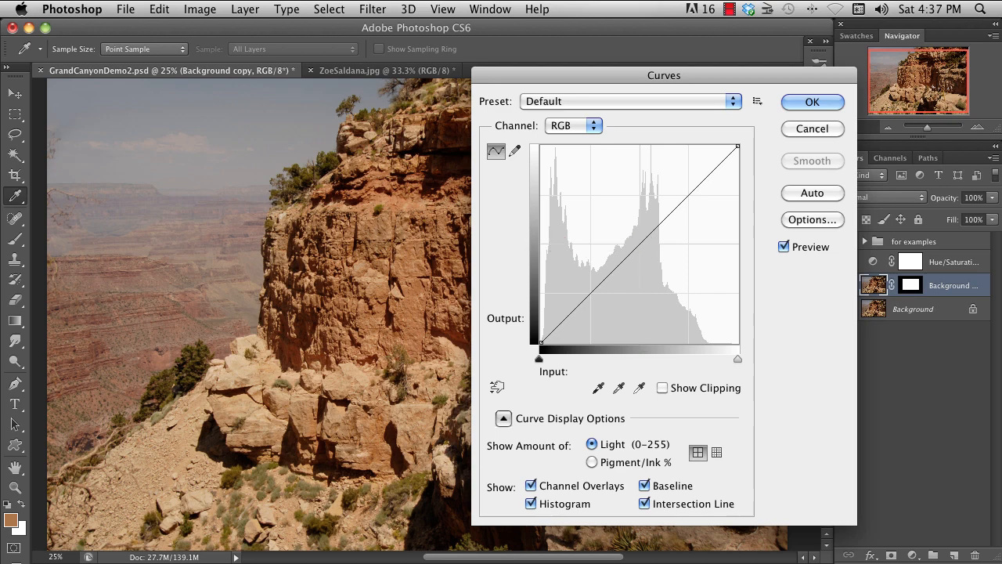
# - Try lowering the curve's midtones to input 150, output 88, sample the cliff's tones, and restore the Default preset
pyautogui.moveTo(640, 245); pyautogui.dragTo(658, 272)
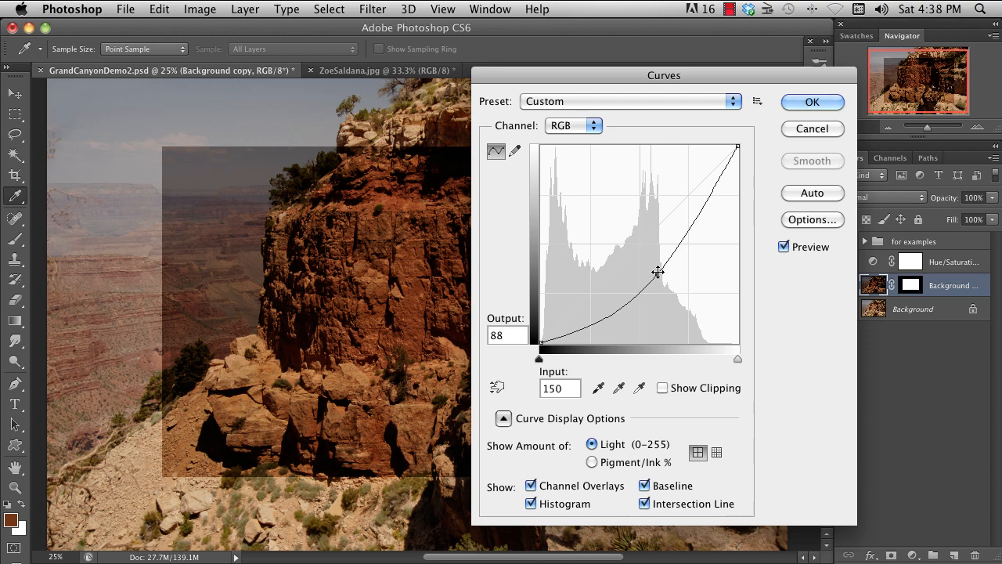
pyautogui.moveTo(242, 357)
pyautogui.mouseDown()
pyautogui.moveTo(374, 315)
pyautogui.moveTo(399, 319)
pyautogui.mouseUp()
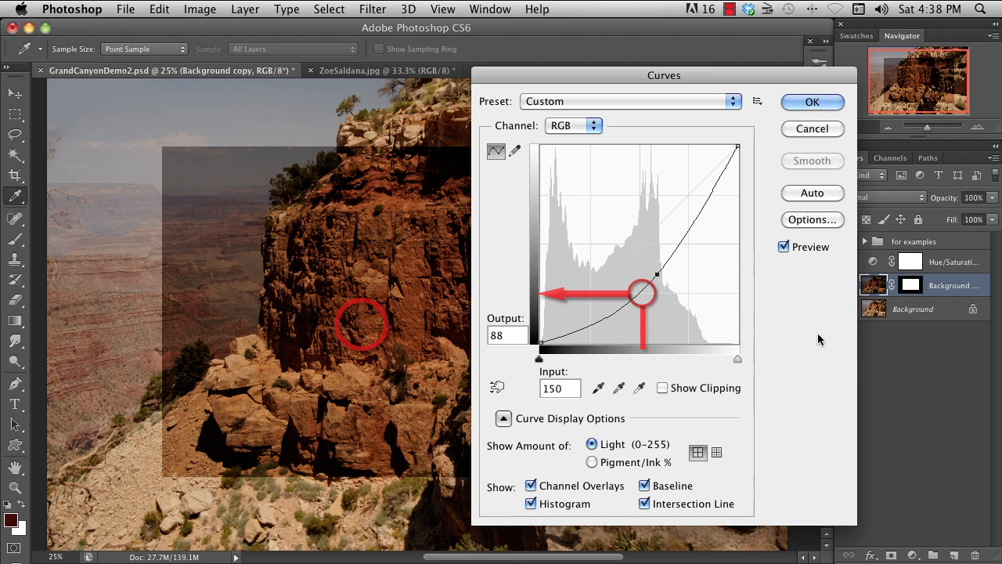
pyautogui.click(733, 101)
pyautogui.click(625, 15)
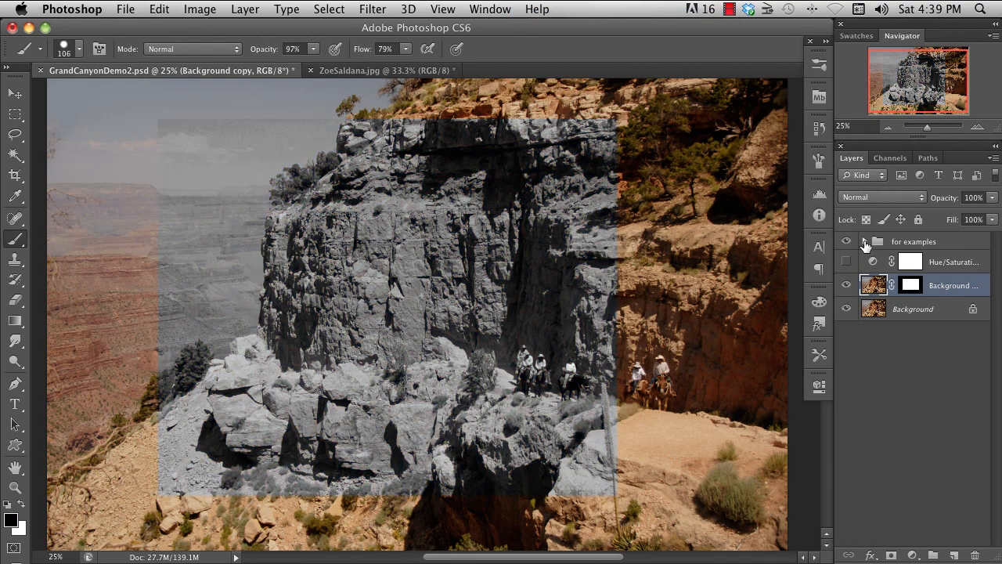
# - Expand the "for examples" group and select the black-and-white Background copy 4 layer
pyautogui.click(864, 242)
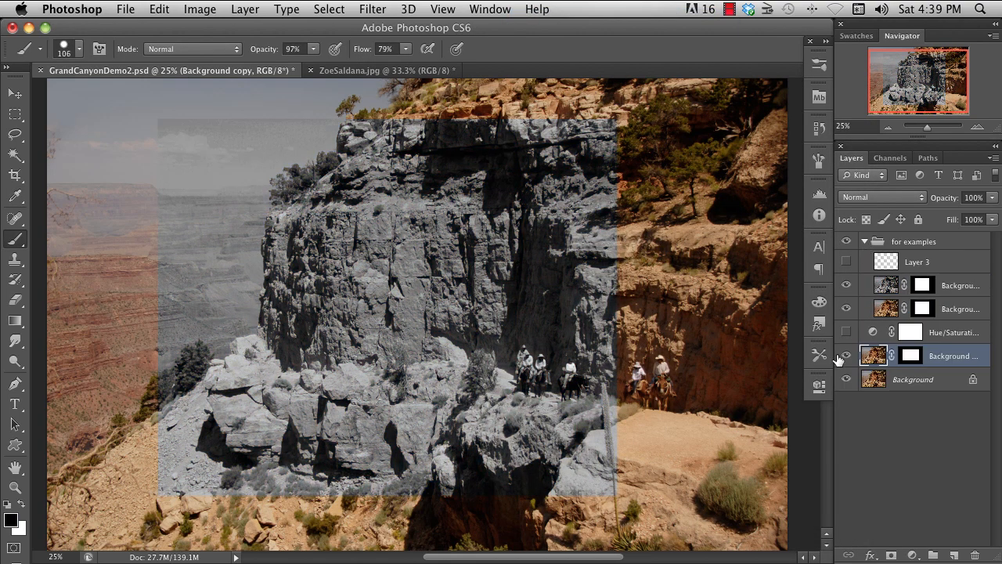
pyautogui.click(886, 309)
pyautogui.click(884, 286)
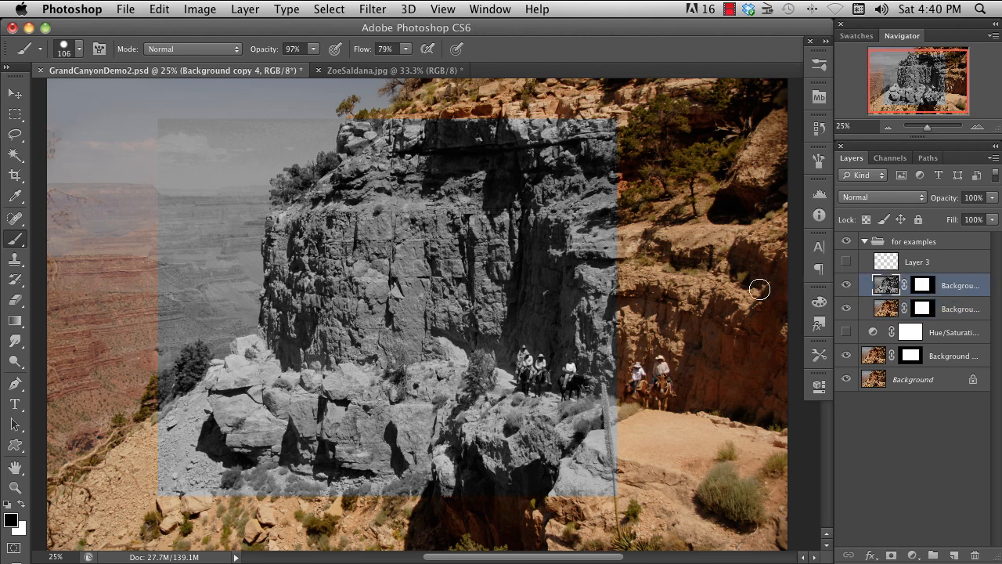
# - Try Curves black and white points on the black-and-white layer, including white inputs of 184, 123 and 147, and cancel the adjustment
pyautogui.hotkey('ctrl', 'm')
pyautogui.moveTo(737, 359); pyautogui.dragTo(680, 359)
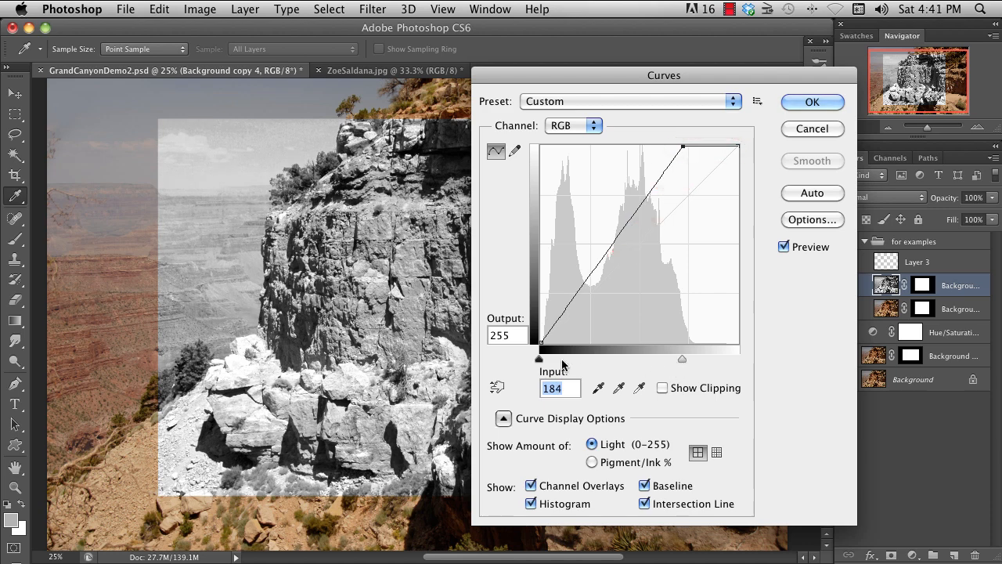
pyautogui.moveTo(538, 359); pyautogui.dragTo(619, 360)
pyautogui.moveTo(682, 359); pyautogui.dragTo(635, 361)
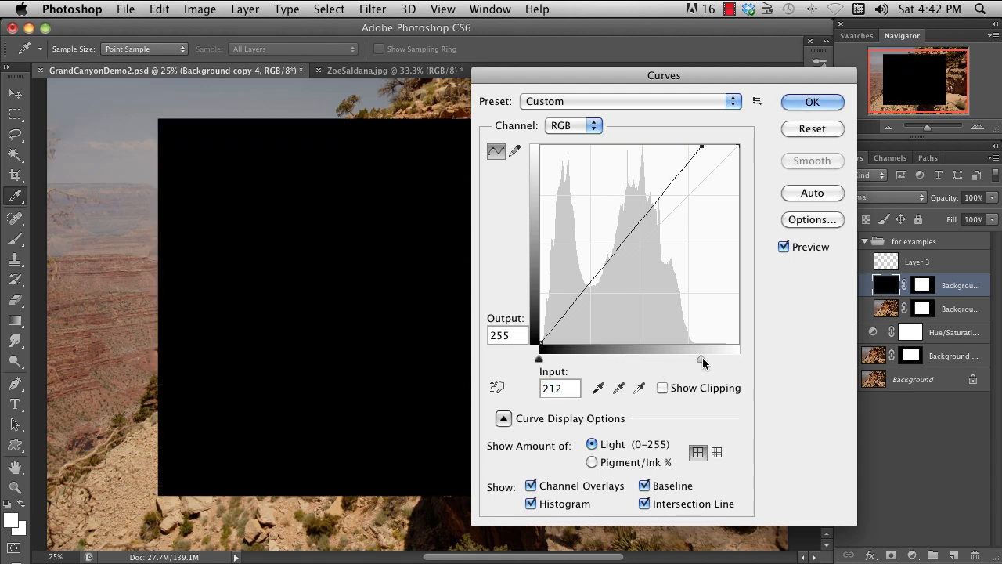
pyautogui.moveTo(702, 357); pyautogui.dragTo(651, 359)
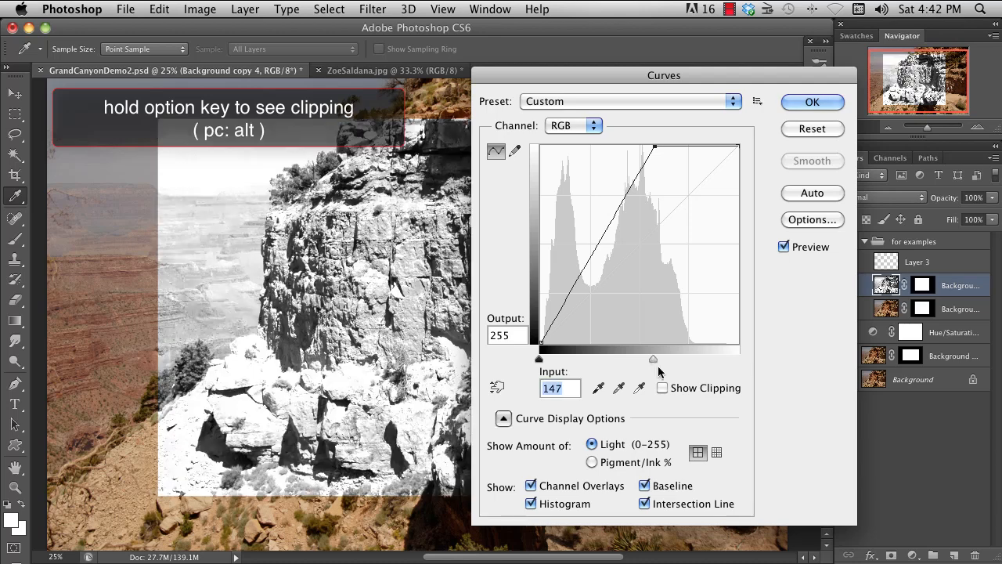
pyautogui.moveTo(541, 360)
pyautogui.mouseDown()
pyautogui.moveTo(591, 360)
pyautogui.moveTo(539, 360)
pyautogui.mouseUp()
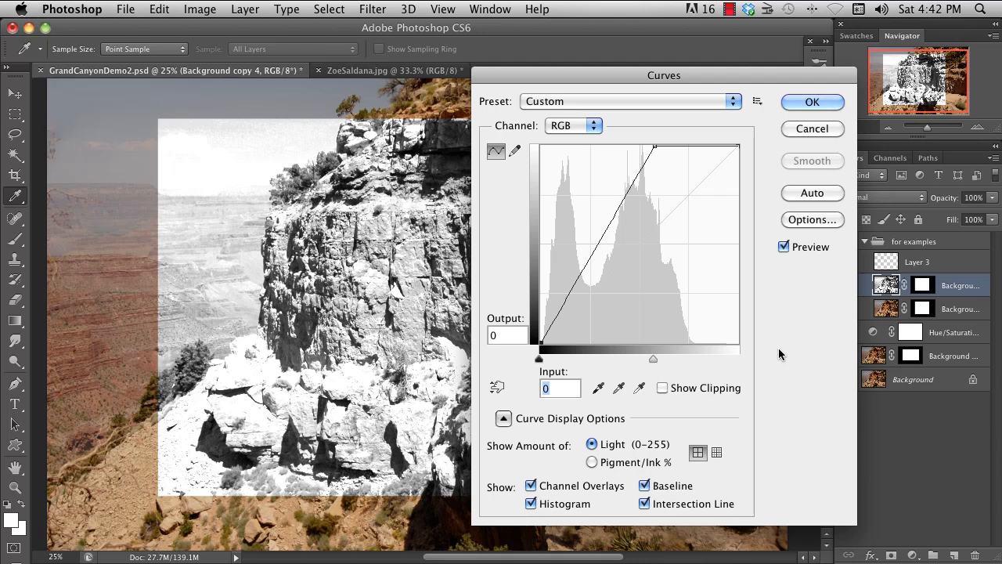
pyautogui.click(812, 128)
# - Hide the black-and-white layer and open Curves for the Background copy layer below the group
pyautogui.click(845, 284)
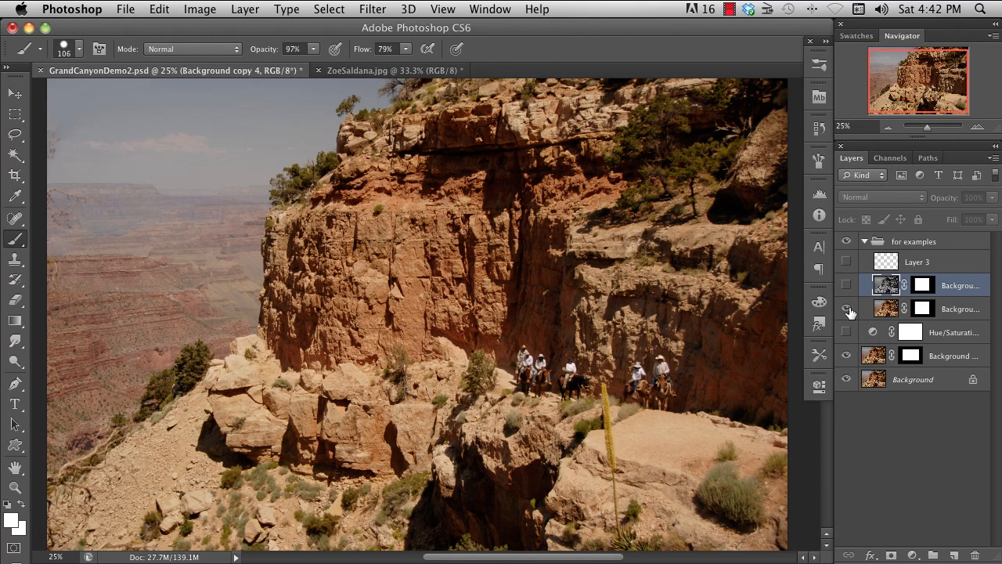
pyautogui.click(870, 358)
pyautogui.press('super+m')
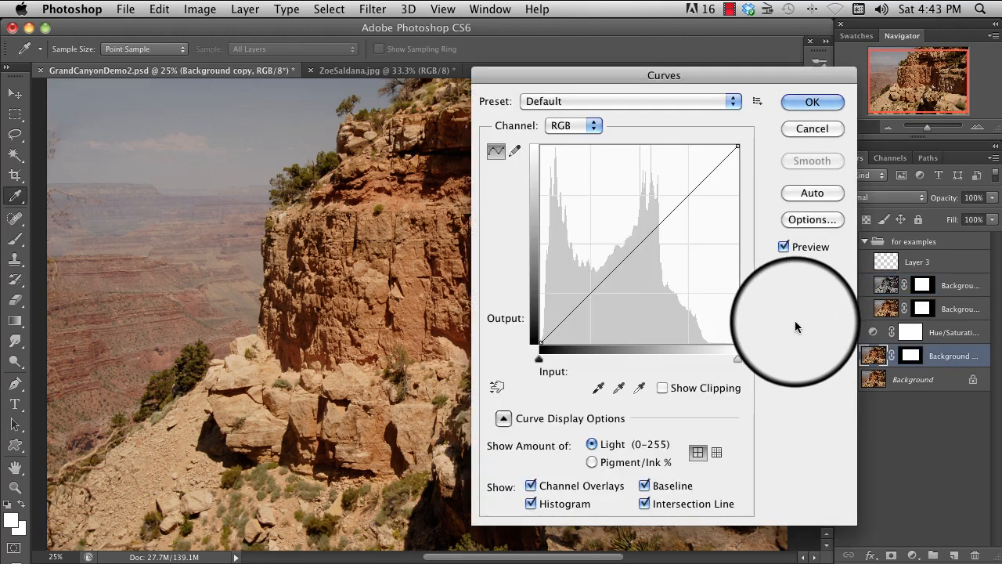
# - Try darkening and brightening the midtones, bring the white and black points inward, and set the midtone point to input 139, output 98
pyautogui.moveTo(637, 246); pyautogui.dragTo(652, 274)
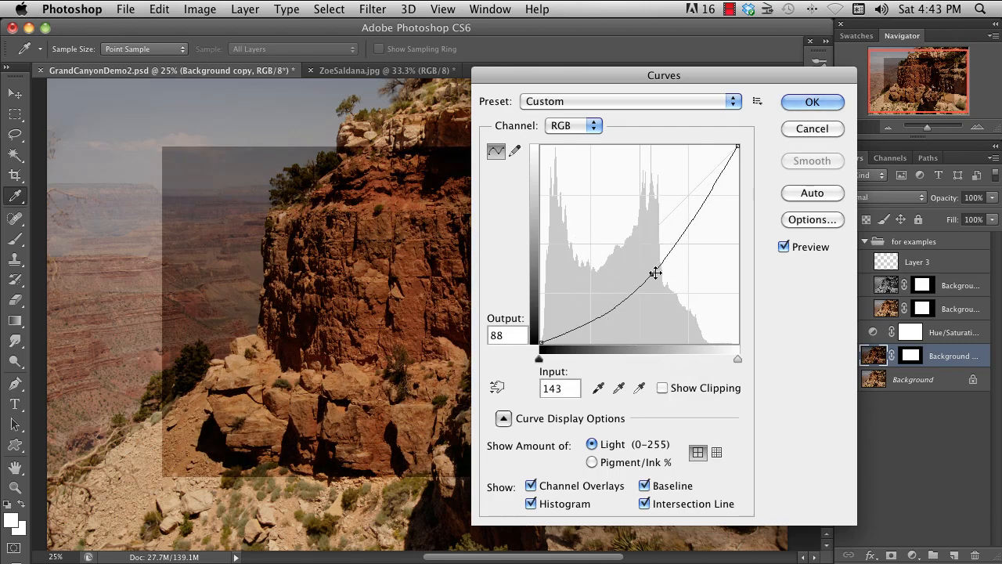
pyautogui.moveTo(651, 274); pyautogui.dragTo(635, 242)
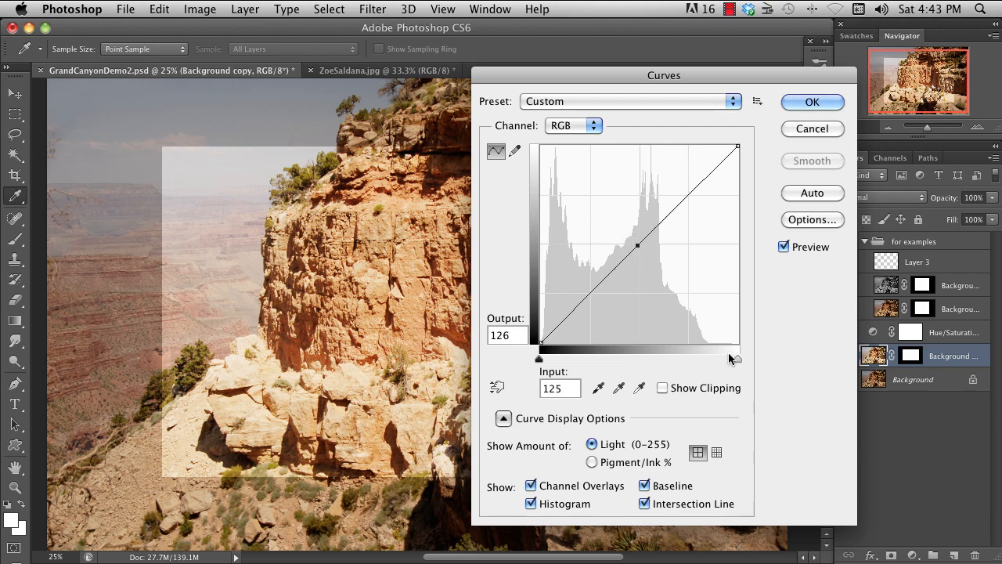
pyautogui.moveTo(736, 358); pyautogui.dragTo(702, 358)
pyautogui.moveTo(540, 359); pyautogui.dragTo(570, 359)
pyautogui.moveTo(640, 245); pyautogui.dragTo(648, 267)
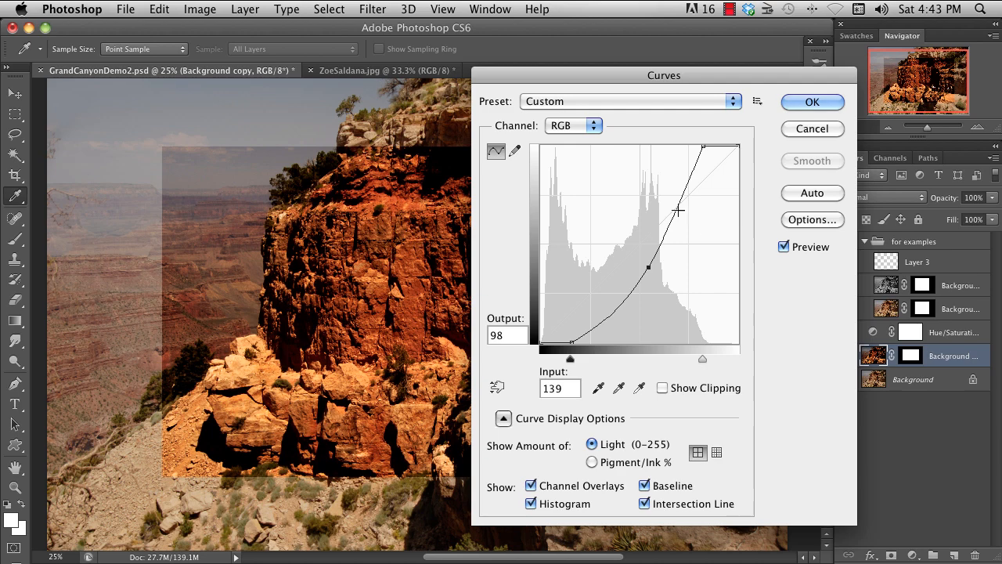
# - Add a highlight point and a shadow point at input 71, output 52 to the curve, and delete both
pyautogui.moveTo(678, 210)
pyautogui.mouseDown()
pyautogui.moveTo(657, 202)
pyautogui.moveTo(668, 198)
pyautogui.mouseUp()
pyautogui.moveTo(601, 315)
pyautogui.mouseDown()
pyautogui.moveTo(591, 294)
pyautogui.moveTo(596, 302)
pyautogui.mouseUp()
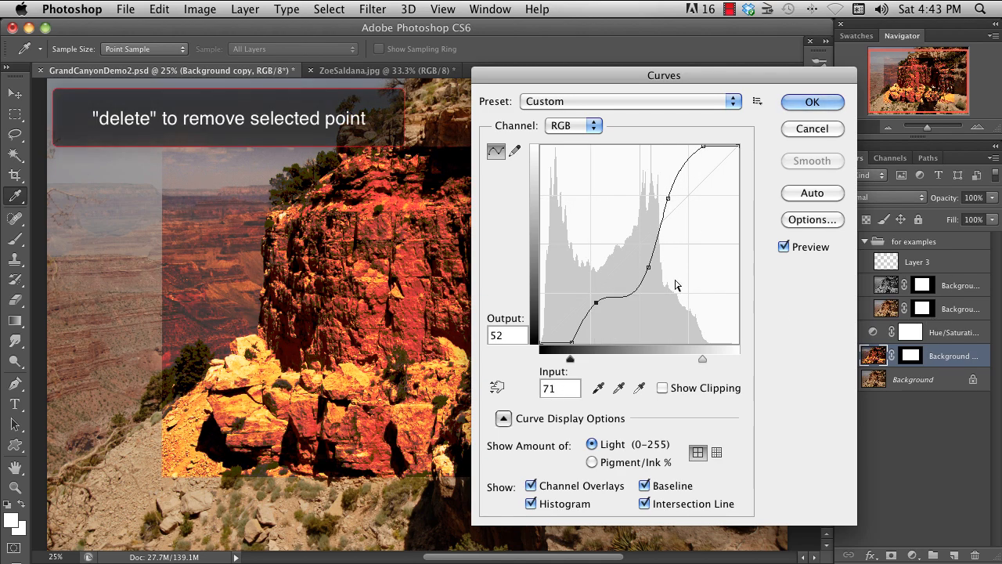
pyautogui.press('Delete')
pyautogui.click(669, 197)
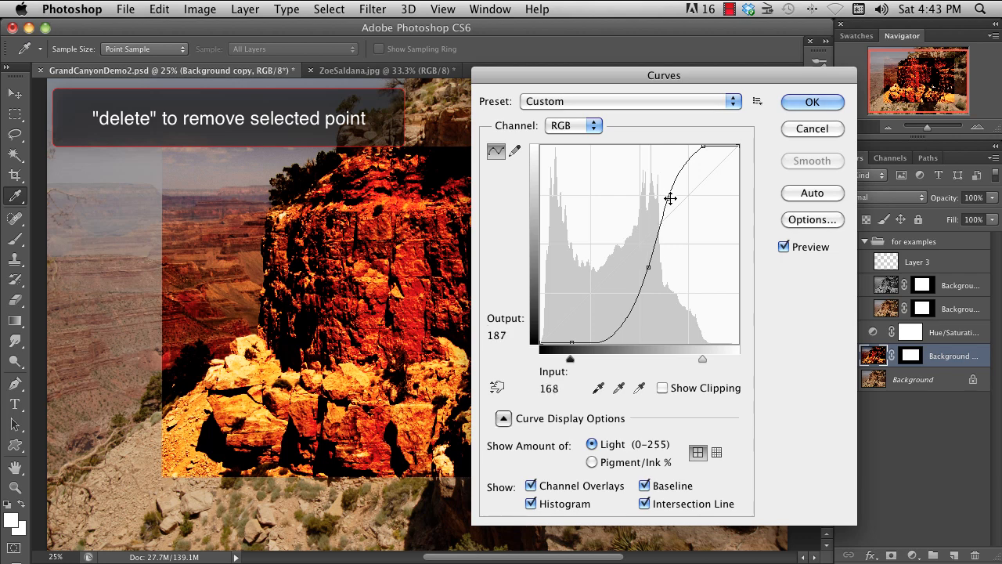
pyautogui.press('Delete')
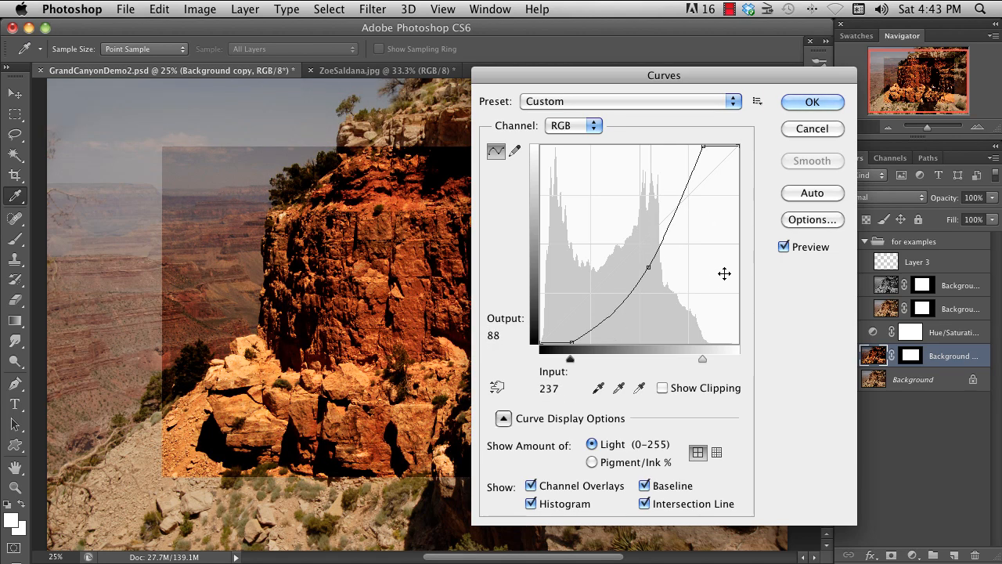
# - Try the Increase Contrast (RGB) curve preset
pyautogui.click(731, 101)
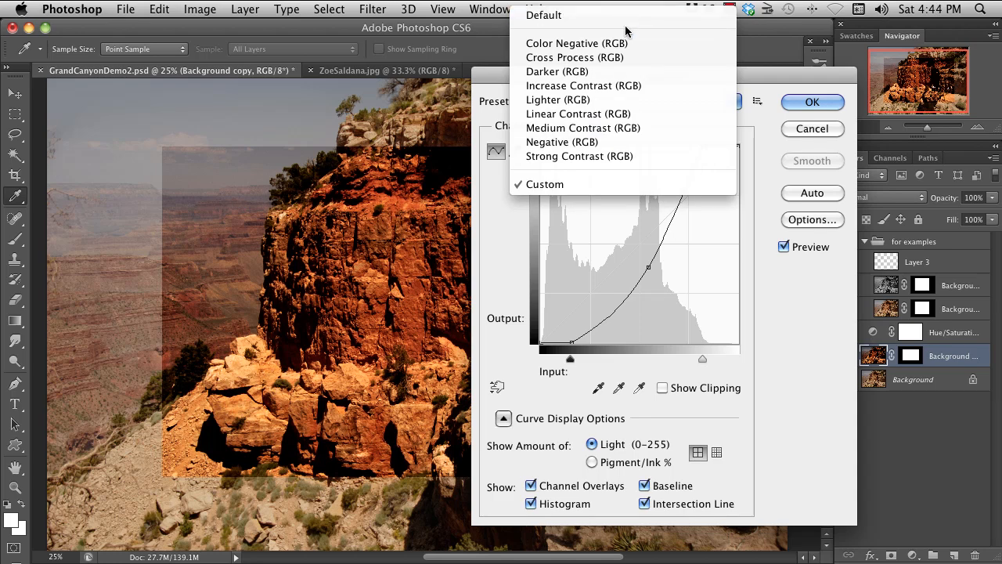
pyautogui.click(617, 86)
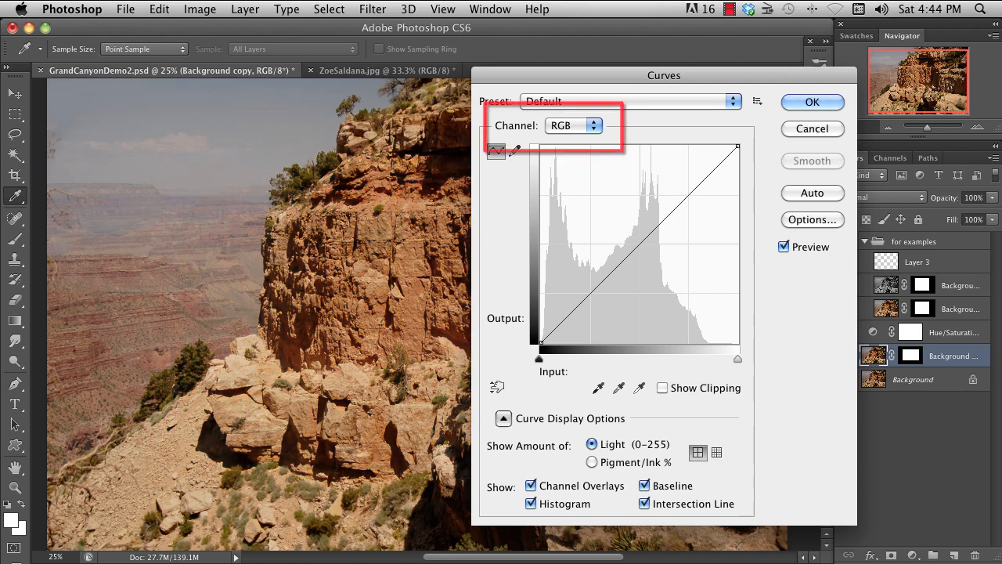
# - Try reshaping the Blue channel's curve by raising its black endpoint and adjusting shadow and midtone points
pyautogui.click(593, 127)
pyautogui.click(582, 168)
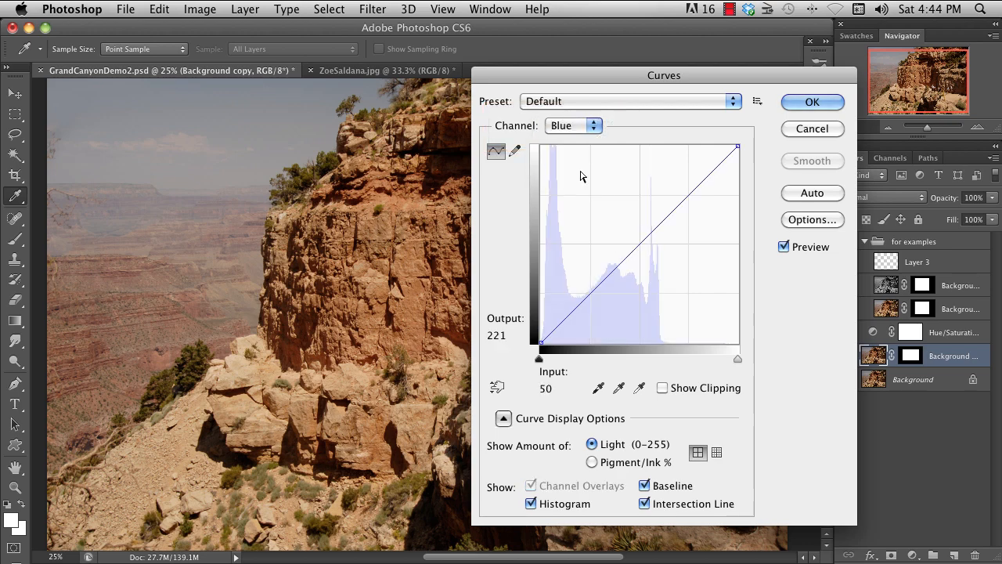
pyautogui.moveTo(737, 149)
pyautogui.mouseDown()
pyautogui.moveTo(754, 215)
pyautogui.moveTo(753, 145)
pyautogui.mouseUp()
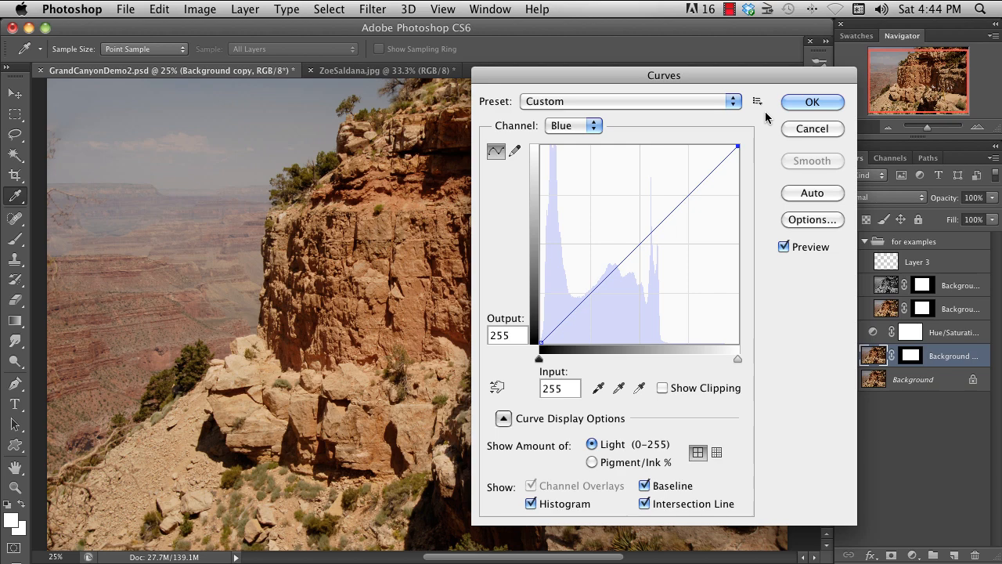
pyautogui.moveTo(540, 341); pyautogui.dragTo(541, 286)
pyautogui.moveTo(580, 257); pyautogui.dragTo(591, 294)
pyautogui.moveTo(638, 264); pyautogui.dragTo(638, 246)
pyautogui.moveTo(591, 294); pyautogui.dragTo(593, 287)
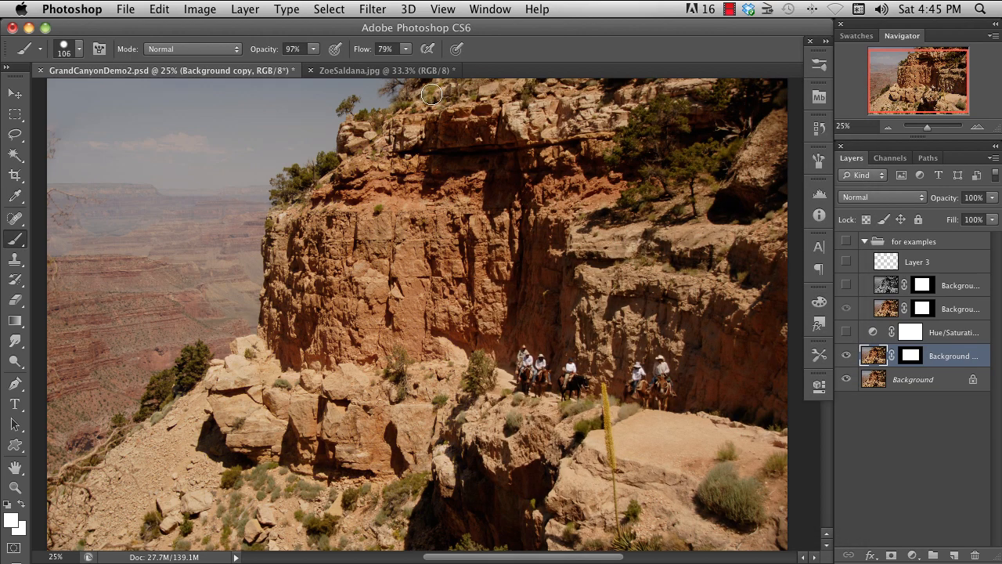
# - Switch to ZoeSaldana.jpg and apply Curves with the white point sampled from the paper beside the face
pyautogui.click(370, 72)
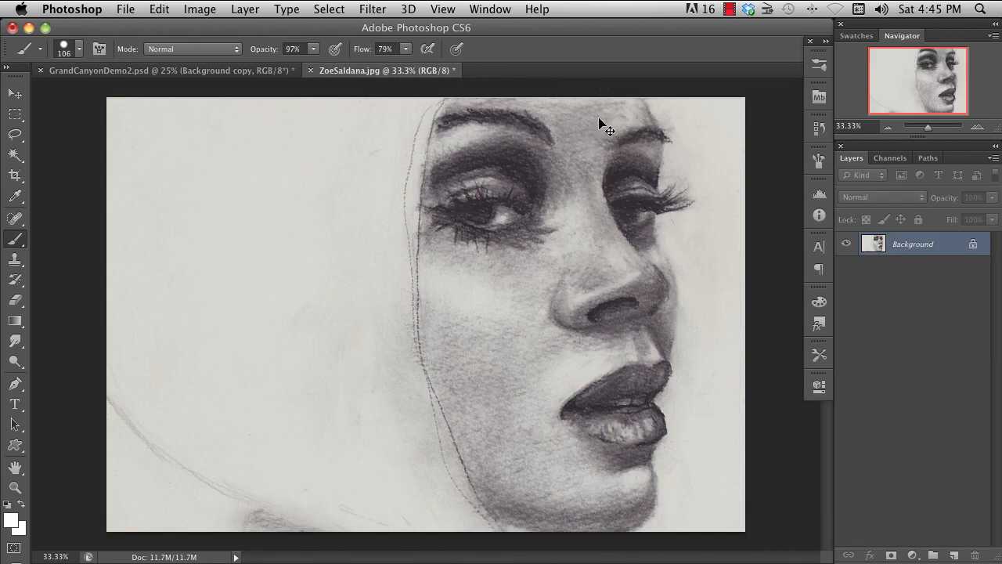
pyautogui.press('super+m')
pyautogui.moveTo(736, 101); pyautogui.dragTo(293, 52)
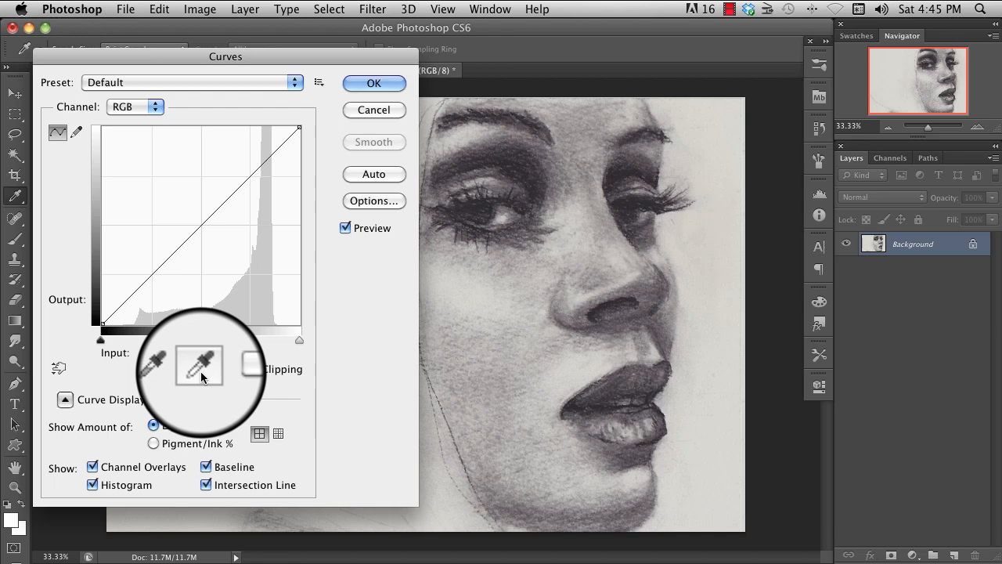
pyautogui.click(728, 257)
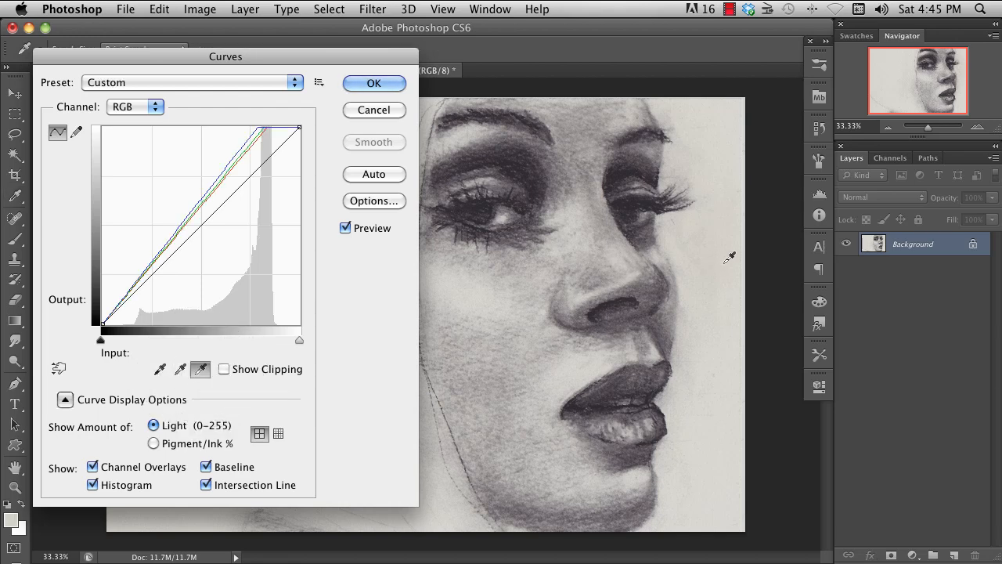
pyautogui.click(373, 91)
# - Fade the applied Curves adjustment to 83% opacity in Normal mode
pyautogui.press('super+shift+f')
pyautogui.moveTo(308, 255); pyautogui.dragTo(291, 262)
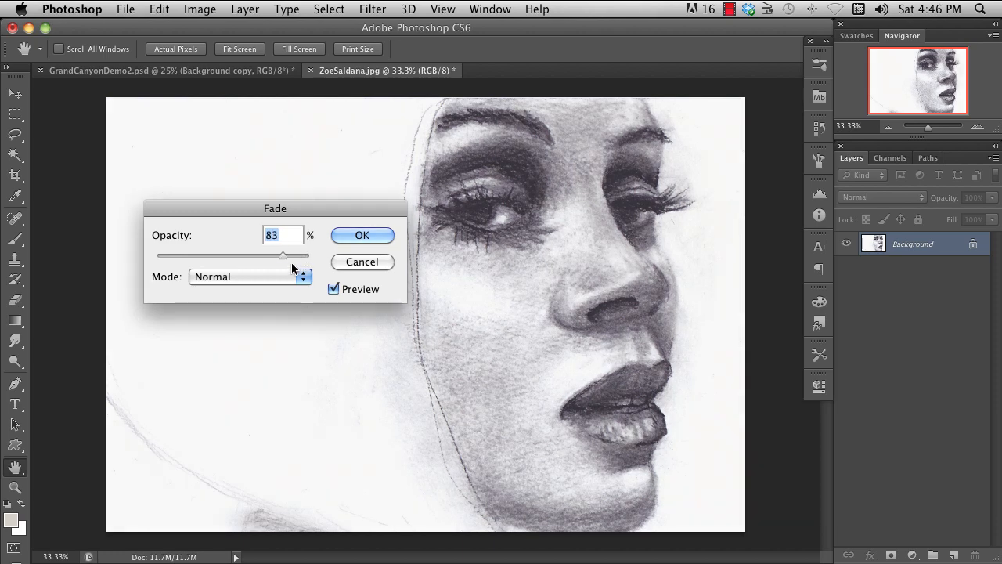
pyautogui.click(360, 234)
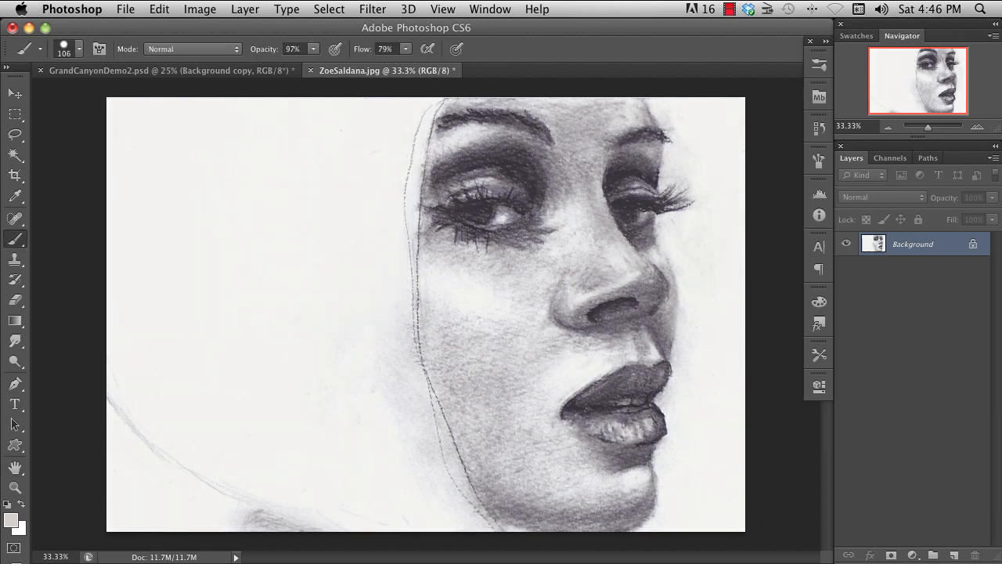
# - Use Curves' on-image adjustment to darken the eye's shadows and set the midtone between the eyes to input 120, output 108
pyautogui.press('super+m')
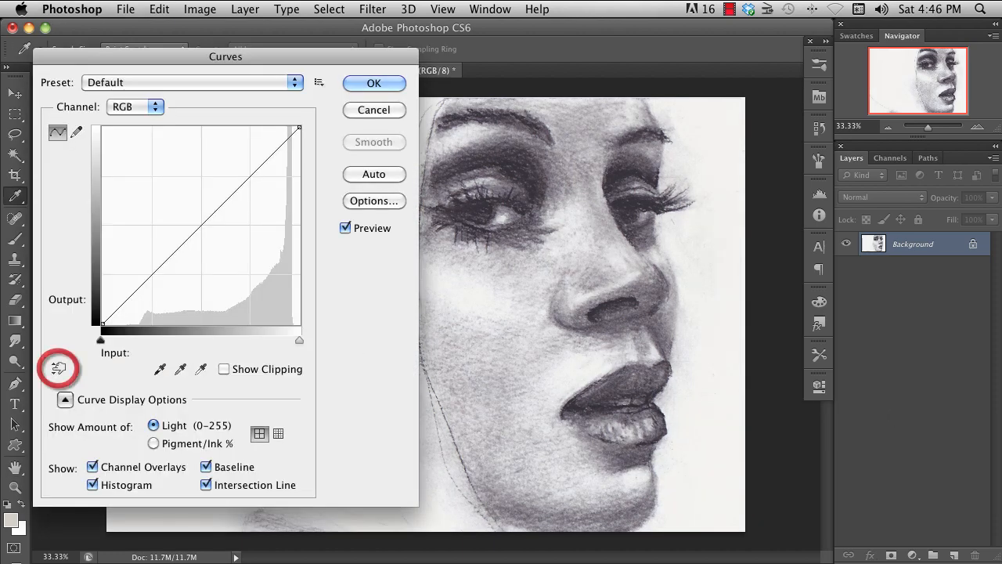
pyautogui.click(59, 368)
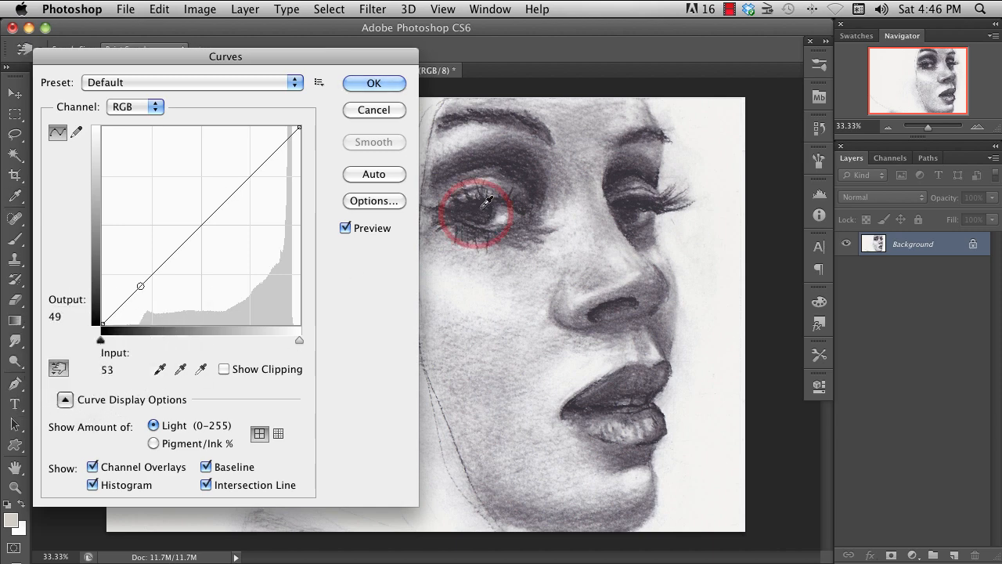
pyautogui.moveTo(484, 202)
pyautogui.mouseDown()
pyautogui.moveTo(478, 231)
pyautogui.moveTo(480, 220)
pyautogui.mouseUp()
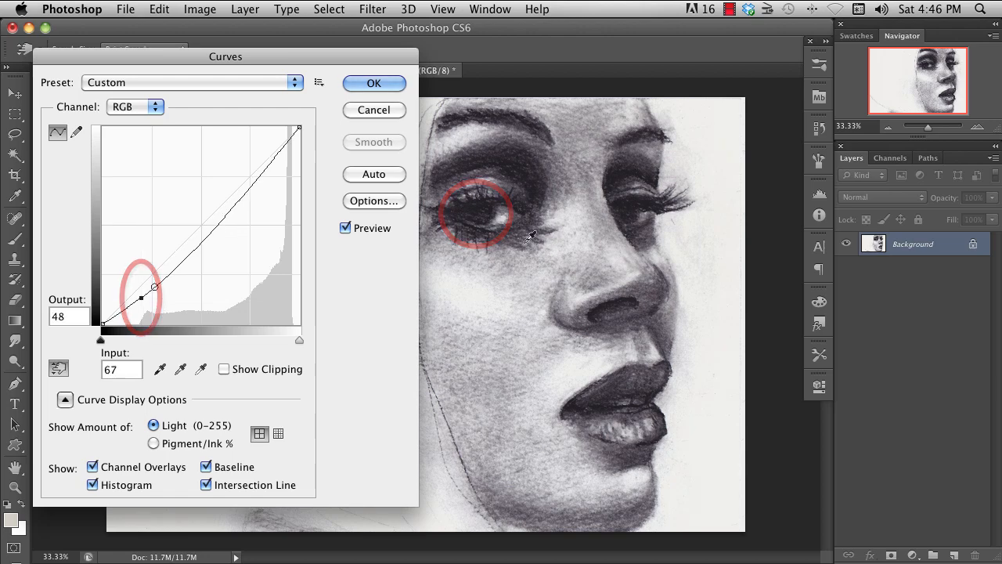
pyautogui.moveTo(570, 172)
pyautogui.mouseDown()
pyautogui.moveTo(569, 152)
pyautogui.moveTo(572, 163)
pyautogui.mouseUp()
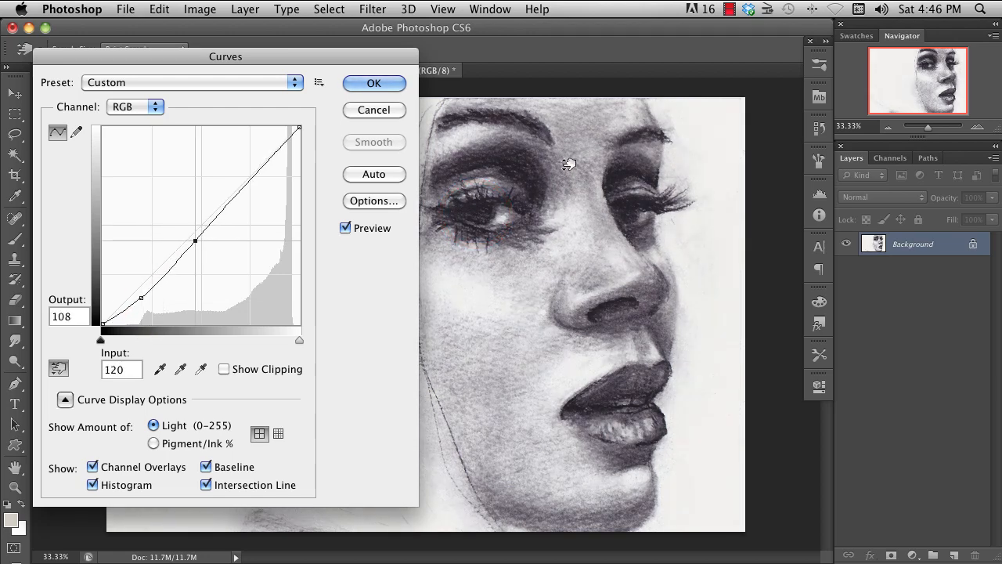
# - Try moving the RGB curve's black point inward and setting a shadow point to input 53, output 30, without keeping the adjustment
pyautogui.moveTo(104, 341); pyautogui.dragTo(125, 341)
pyautogui.moveTo(146, 302); pyautogui.dragTo(151, 306)
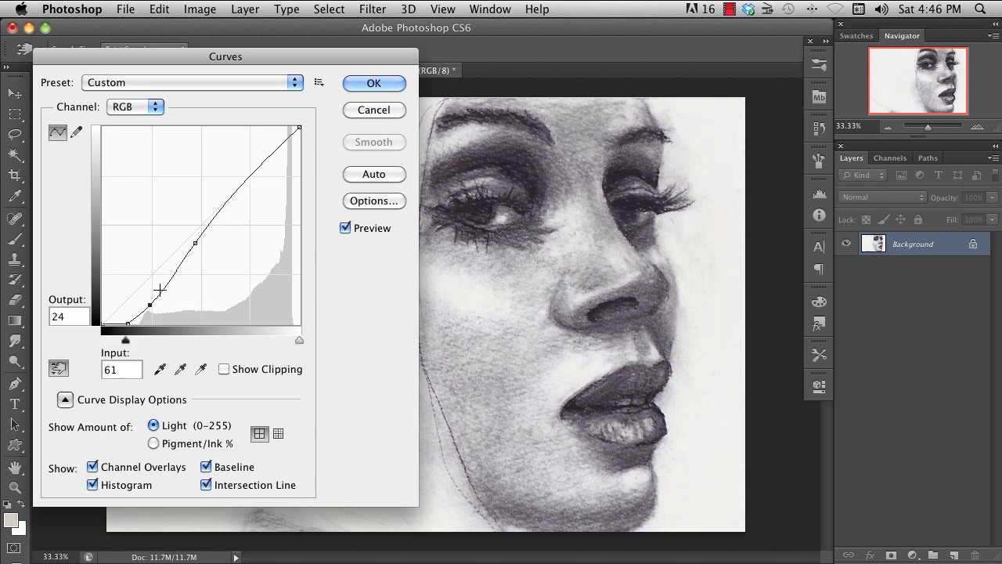
pyautogui.moveTo(195, 243); pyautogui.dragTo(195, 245)
pyautogui.moveTo(150, 305); pyautogui.dragTo(143, 302)
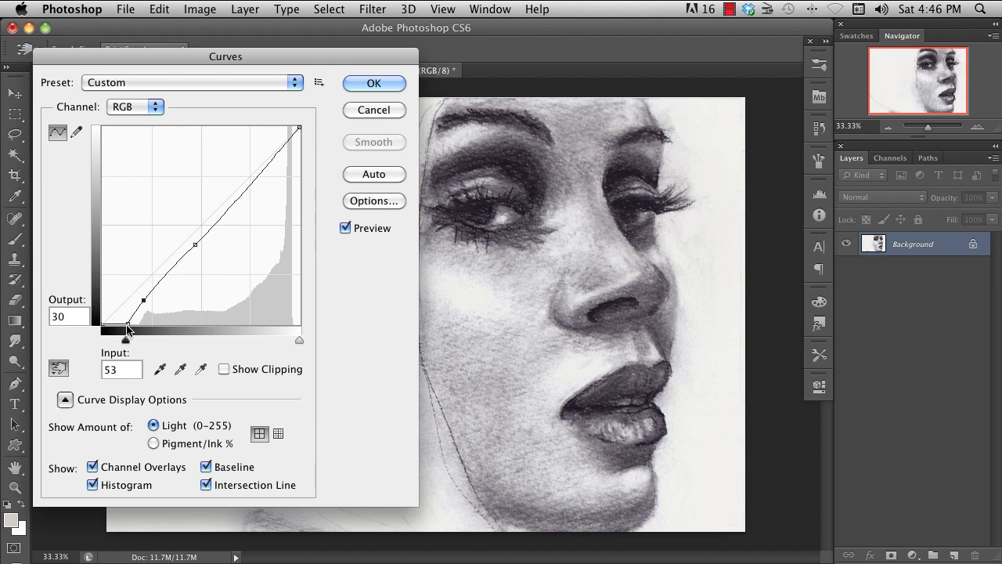
pyautogui.press('Escape')
# - Add a Curves adjustment layer above the portrait's Background and raise its RGB midtones
pyautogui.click(913, 555)
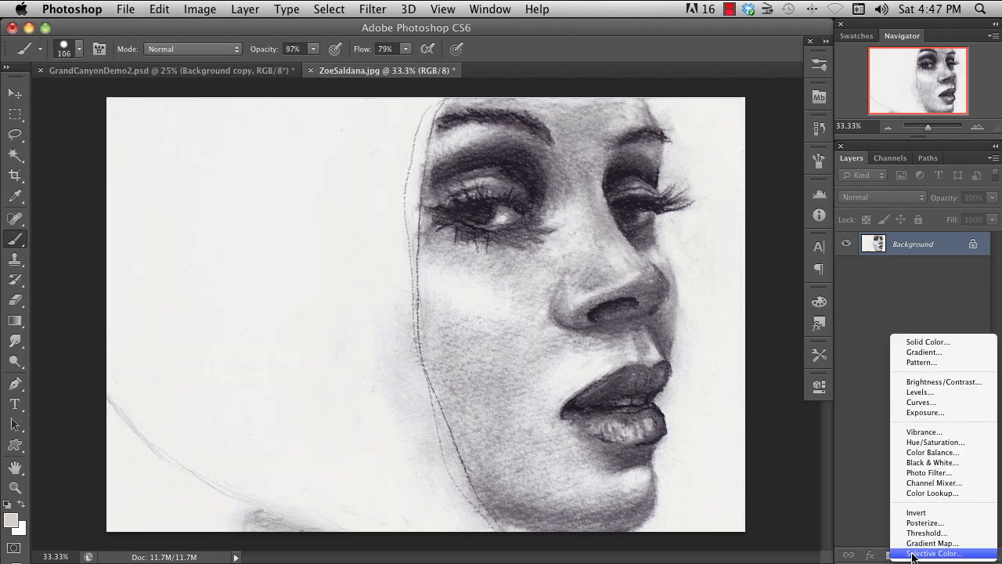
pyautogui.click(933, 403)
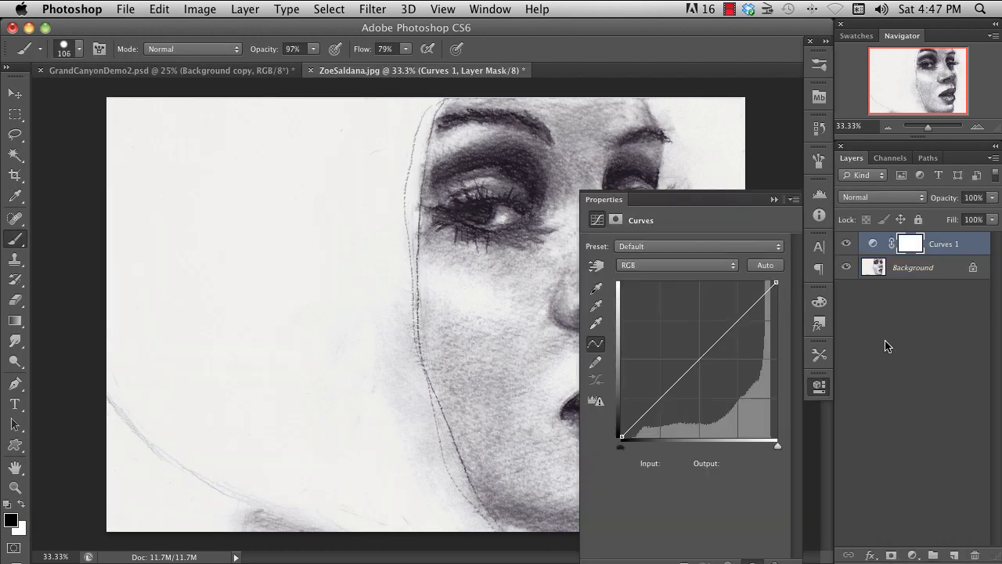
pyautogui.moveTo(717, 339); pyautogui.dragTo(704, 321)
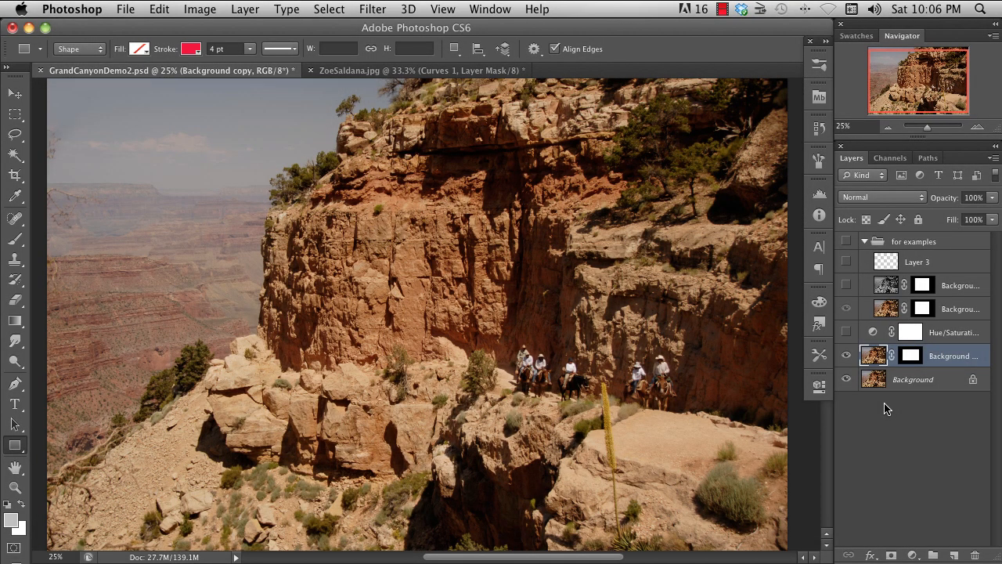
# - Try Hue/Saturation on GrandCanyonDemo2.psd's masked Background copy layer, lowering the saturation and shifting the hue, and discard it
pyautogui.click(199, 9)
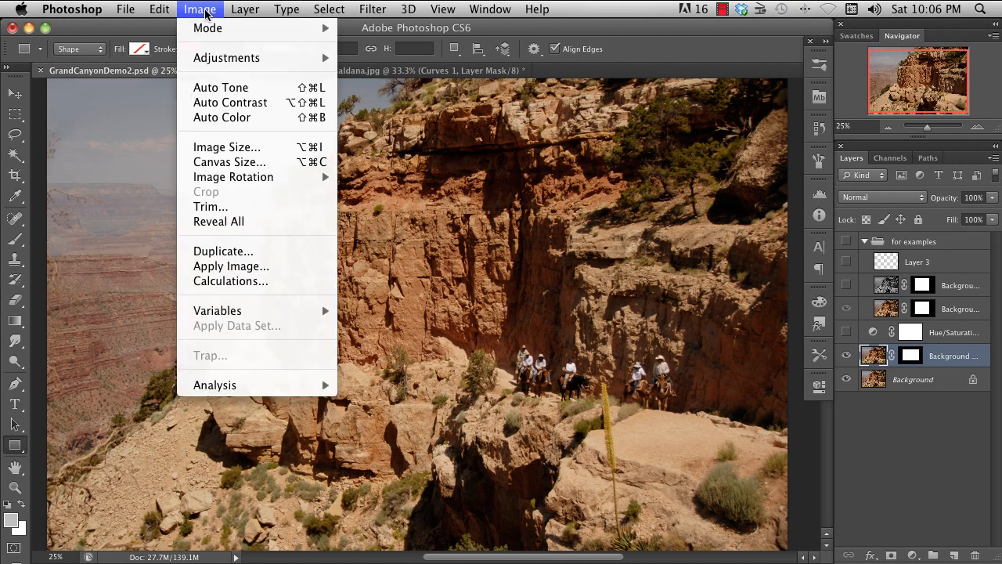
pyautogui.moveTo(234, 57)
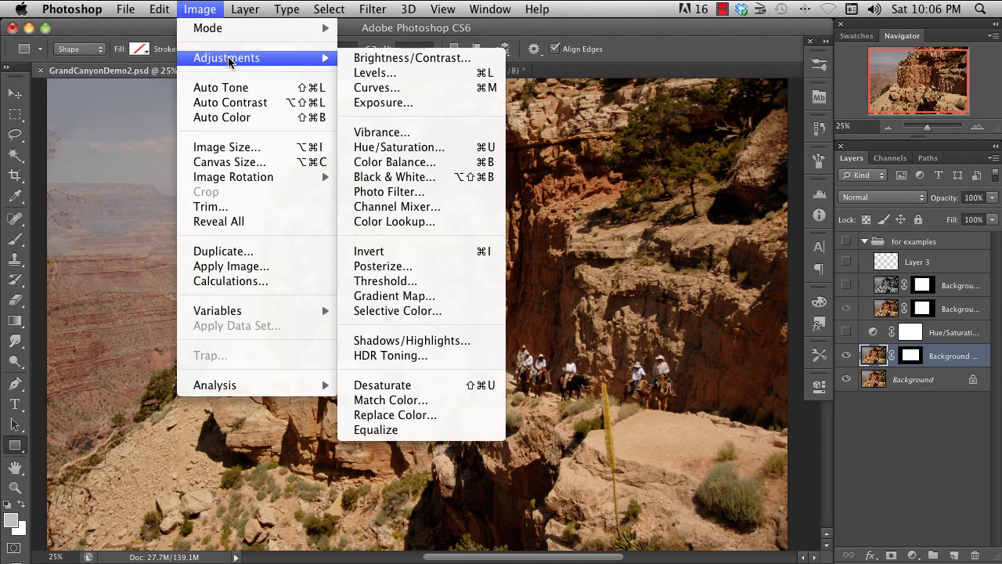
pyautogui.click(458, 154)
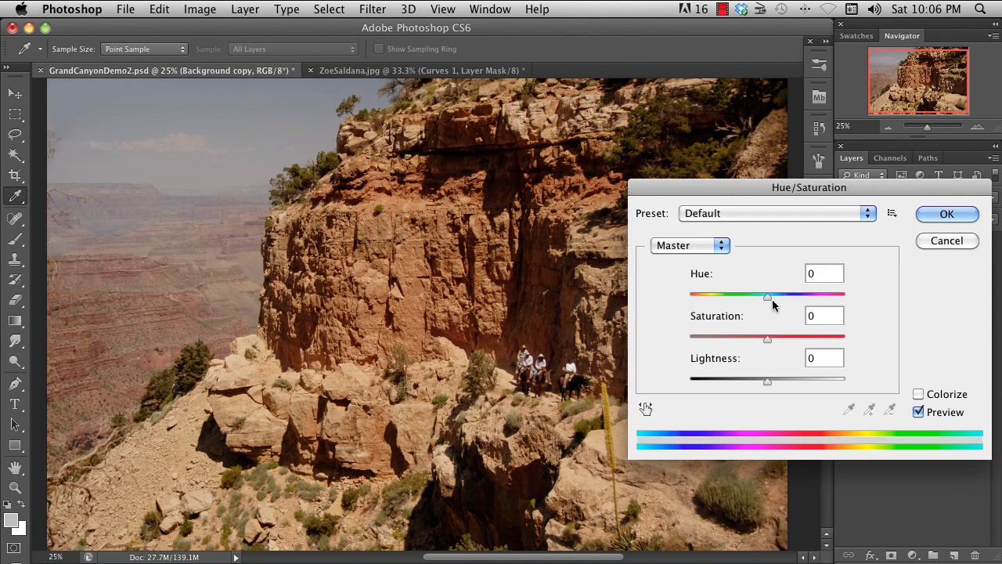
pyautogui.moveTo(766, 345); pyautogui.dragTo(695, 342)
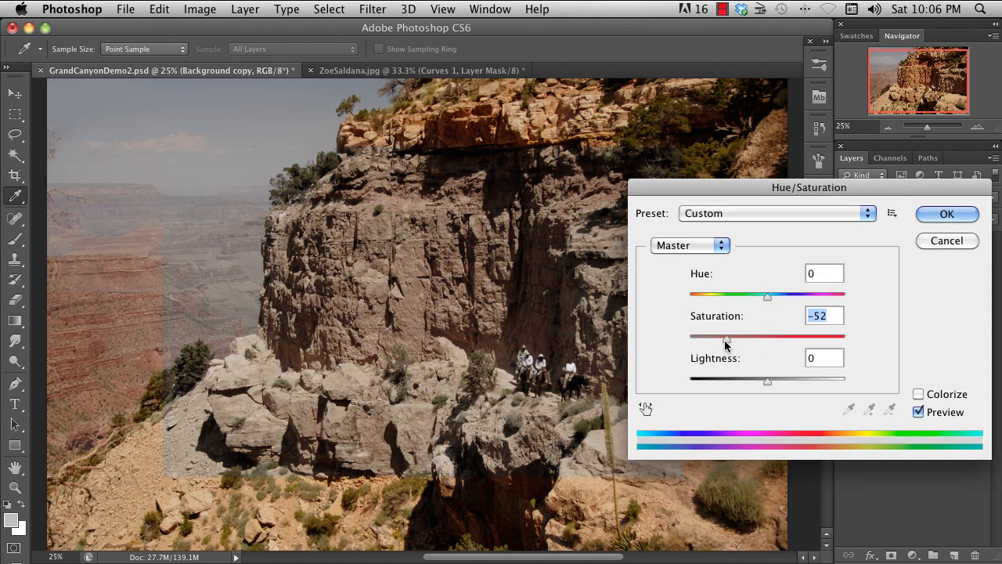
pyautogui.moveTo(767, 297)
pyautogui.mouseDown()
pyautogui.moveTo(814, 303)
pyautogui.moveTo(786, 303)
pyautogui.mouseUp()
pyautogui.click(938, 242)
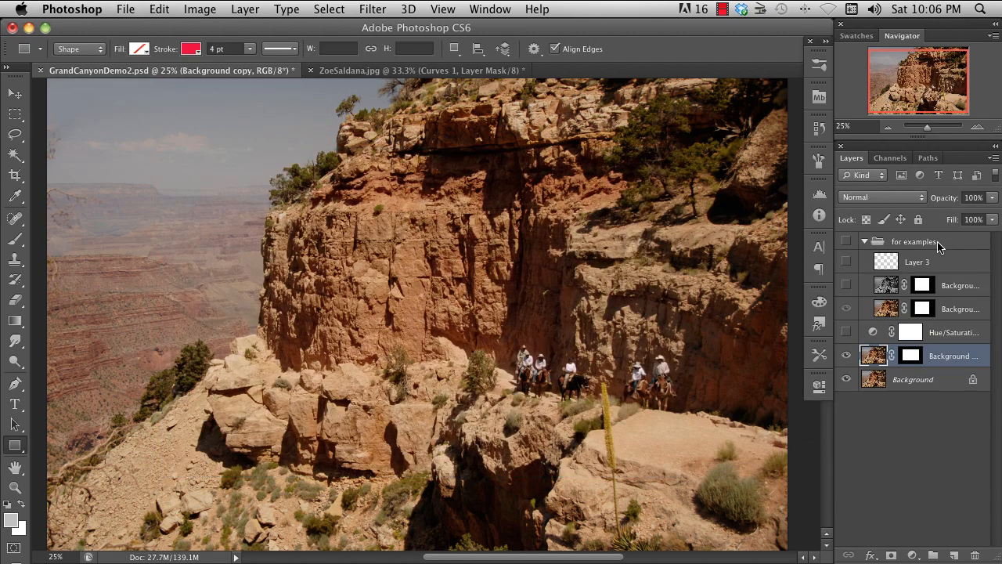
# - Try the Vibrance adjustment on the Background copy layer with slightly lower saturation and increased vibrance
pyautogui.click(199, 9)
pyautogui.moveTo(235, 58)
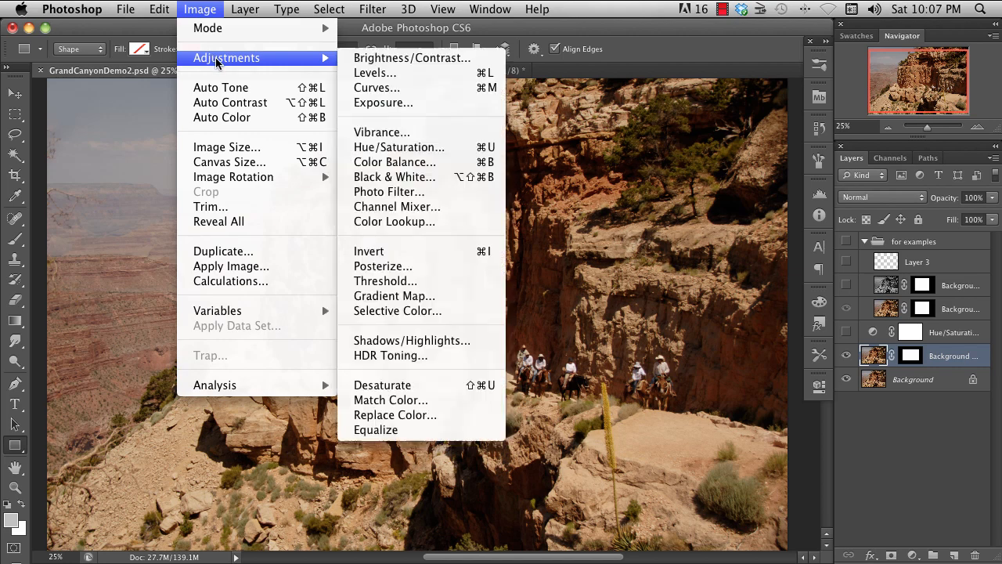
pyautogui.click(414, 134)
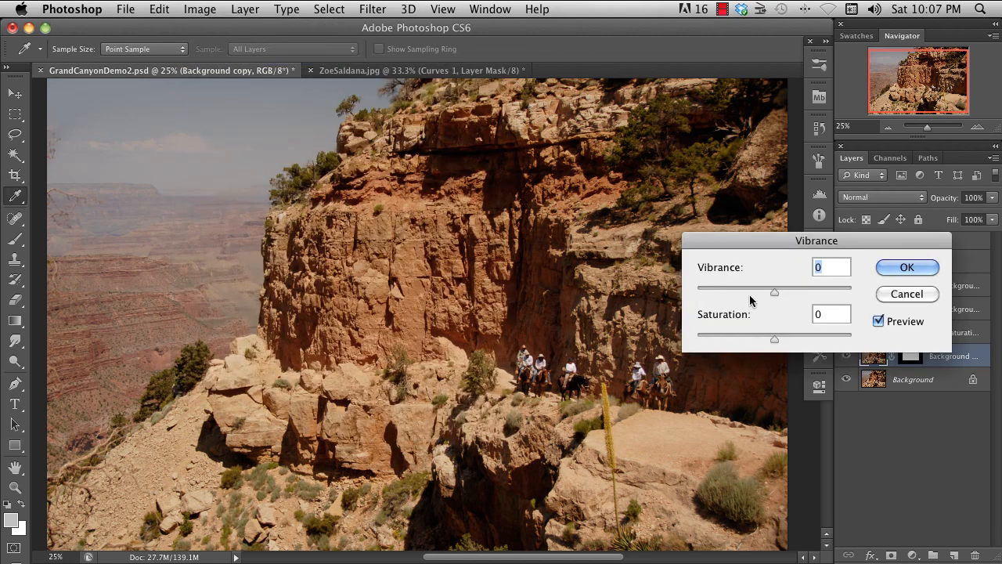
pyautogui.moveTo(774, 339)
pyautogui.mouseDown()
pyautogui.moveTo(743, 344)
pyautogui.moveTo(763, 345)
pyautogui.mouseUp()
pyautogui.moveTo(774, 291); pyautogui.dragTo(810, 290)
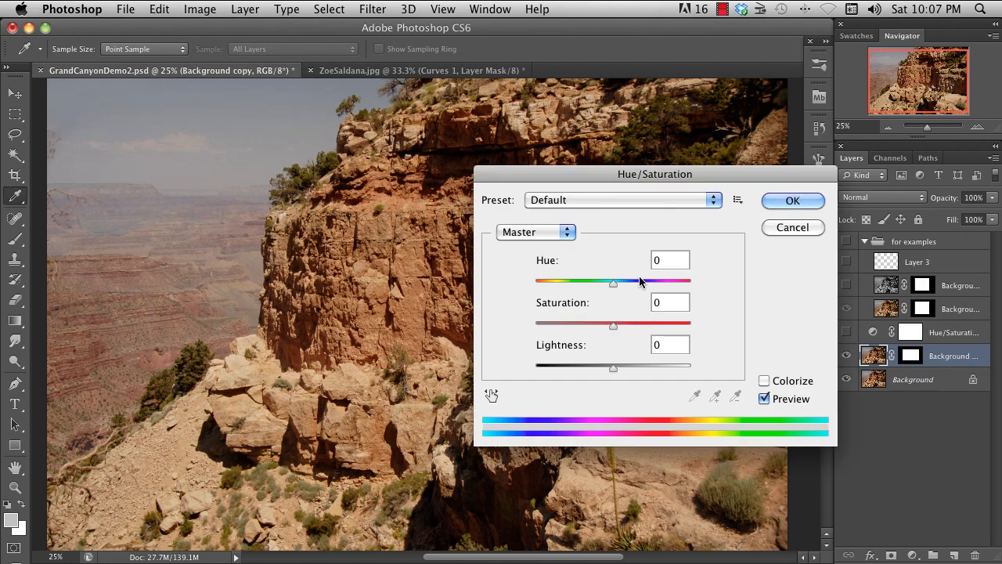
# - Try negative hue and saturation shifts in Hue/Saturation's Master range and cancel the adjustment
pyautogui.moveTo(612, 289); pyautogui.dragTo(587, 290)
pyautogui.moveTo(612, 326); pyautogui.dragTo(568, 327)
pyautogui.click(795, 227)
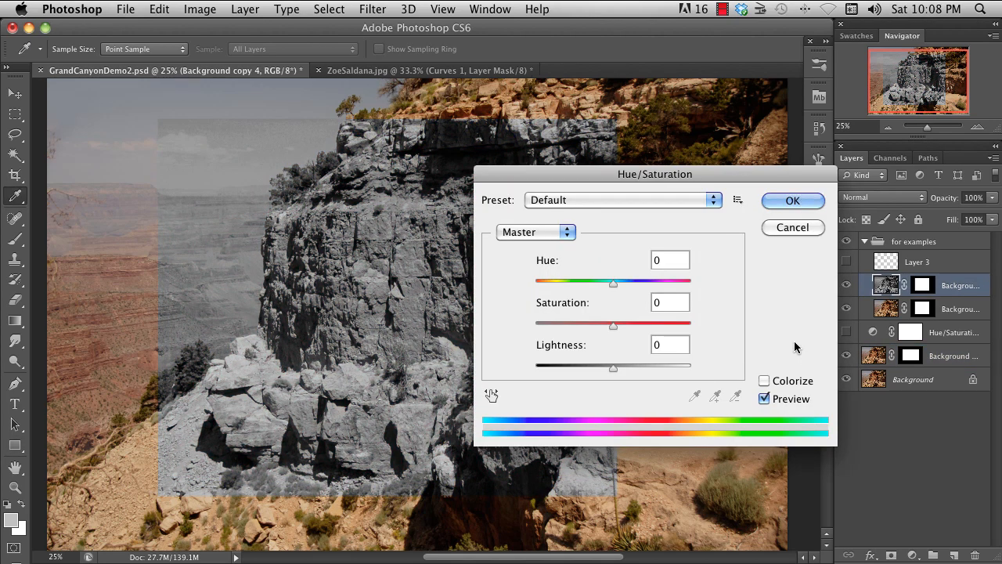
# - Try colorizing the grayscale Background copy 4 layer with Hue/Saturation at hue 157 and saturation 22
pyautogui.click(765, 381)
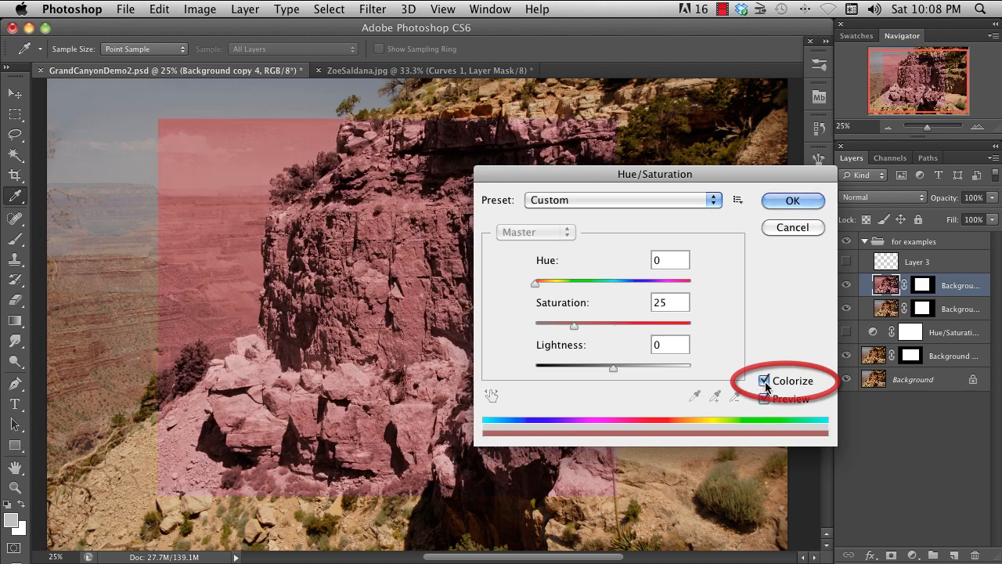
pyautogui.moveTo(573, 326)
pyautogui.mouseDown()
pyautogui.moveTo(597, 326)
pyautogui.moveTo(569, 325)
pyautogui.mouseUp()
pyautogui.moveTo(535, 282); pyautogui.dragTo(603, 288)
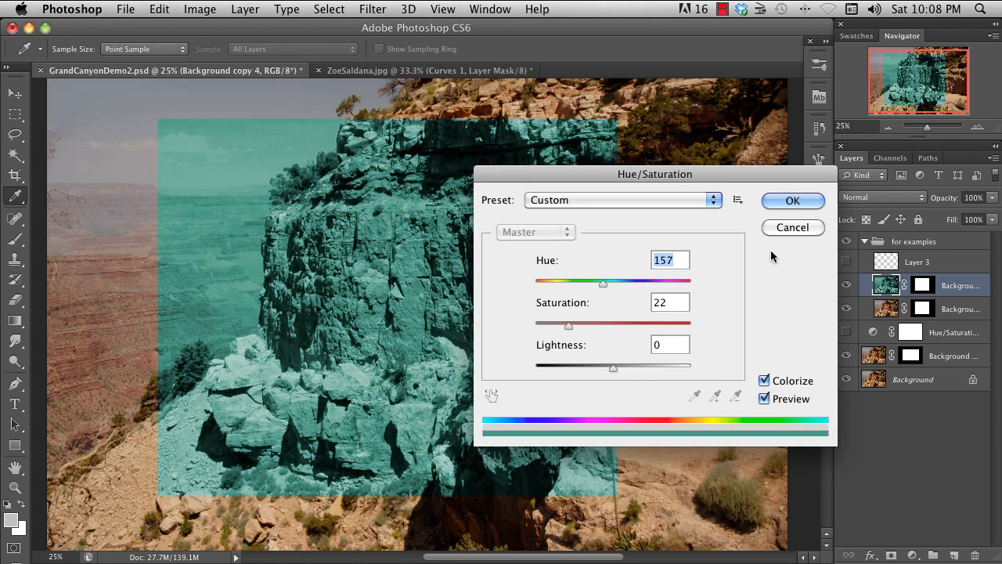
pyautogui.click(790, 201)
pyautogui.press('u')
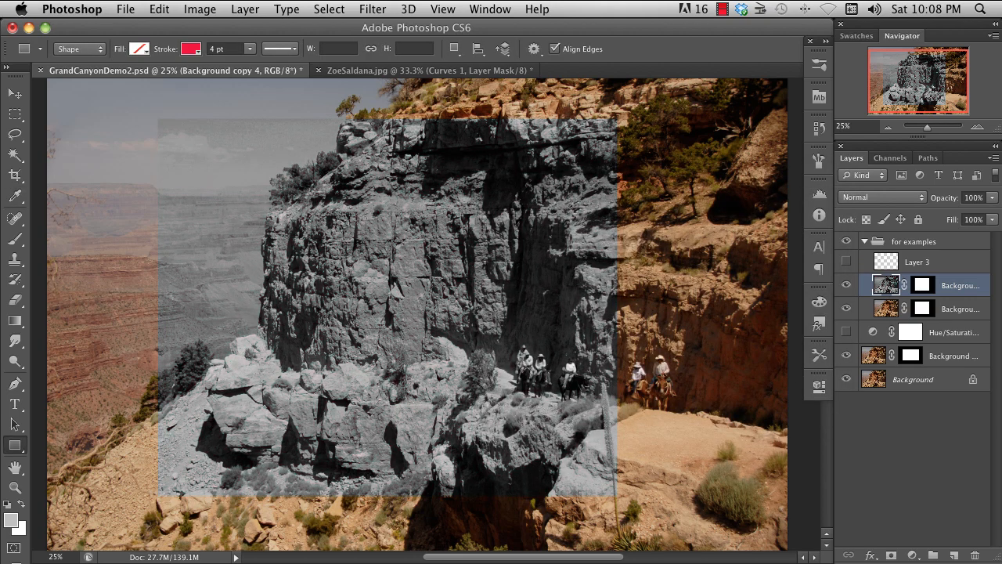
# - Invert the grayscale Background copy 4 layer and invert it back
pyautogui.press('super+i')
pyautogui.press('super+i')
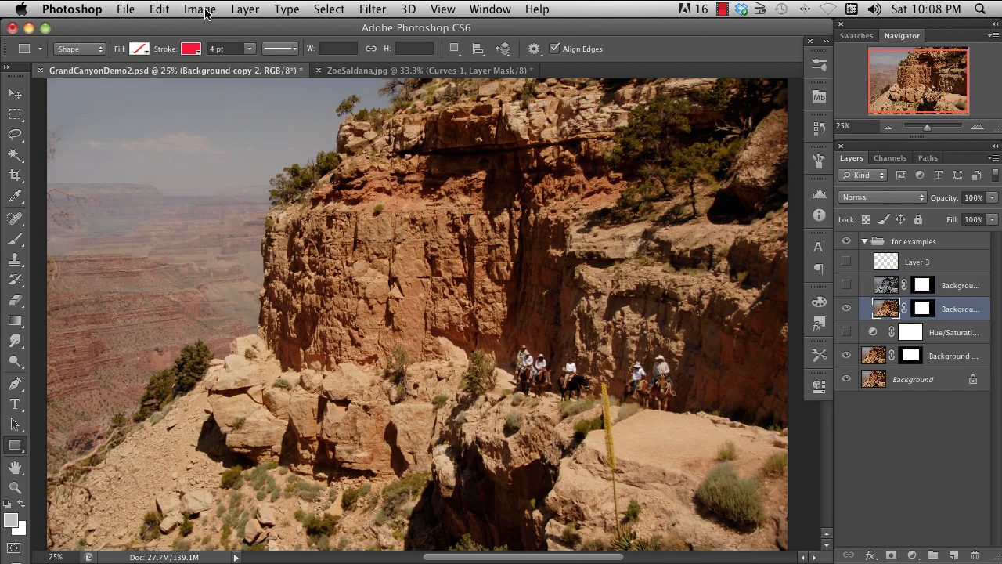
# - Apply Color Balance to the Background copy 2 layer with the shadows' yellow-blue level at +49 and luminosity preserved
pyautogui.click(208, 14)
pyautogui.moveTo(231, 60)
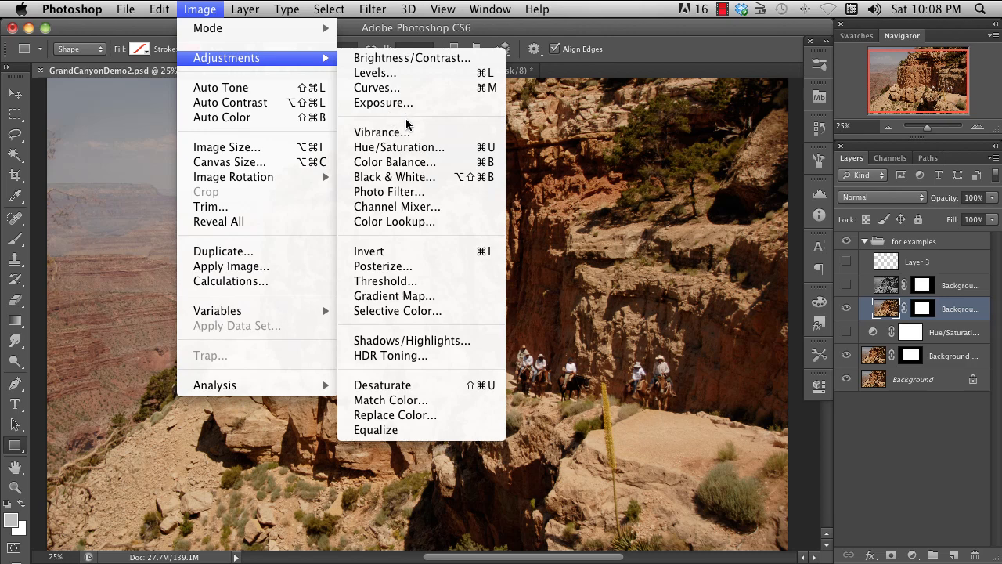
pyautogui.press('super+b')
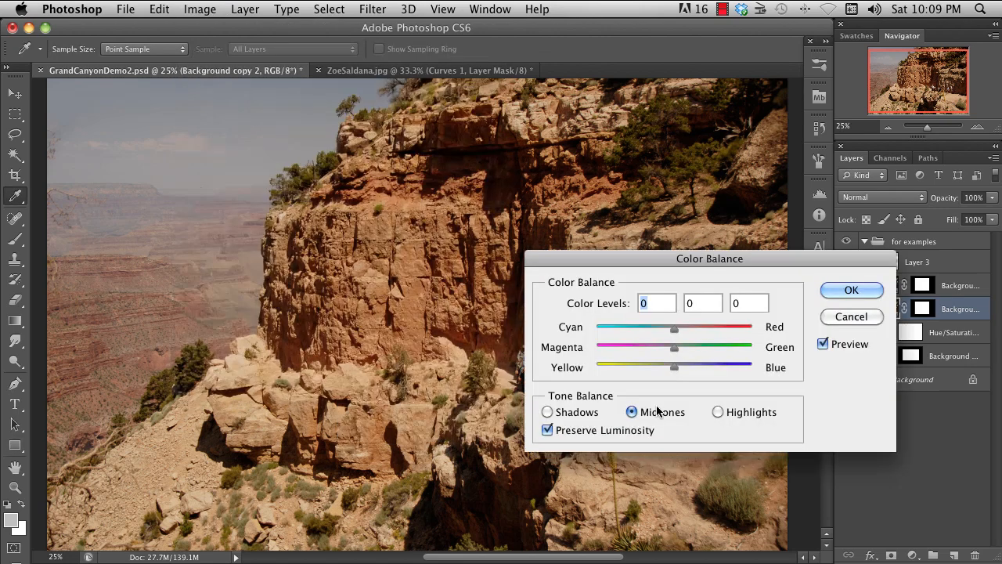
pyautogui.moveTo(673, 366); pyautogui.dragTo(711, 365)
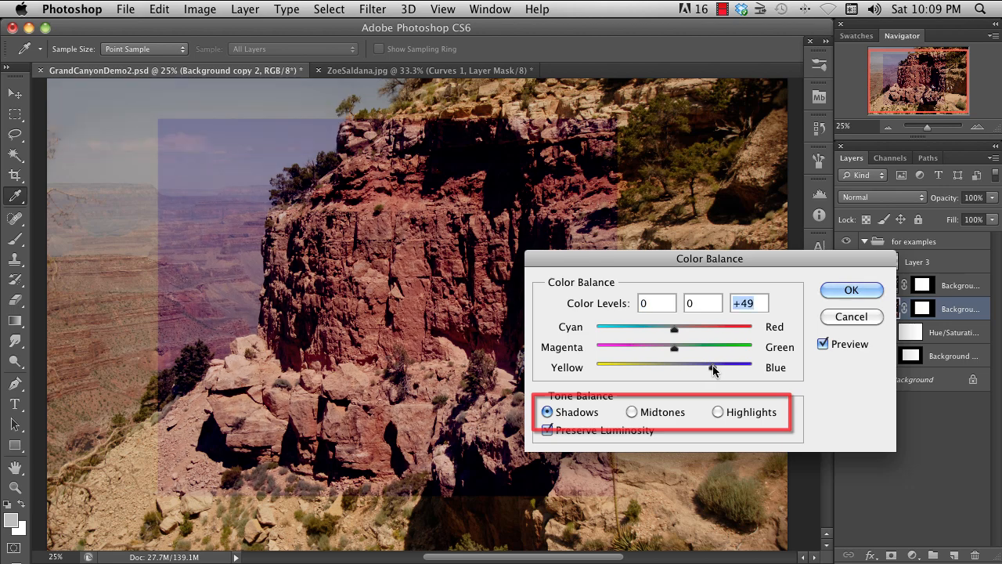
pyautogui.click(842, 287)
# - Fade the applied Color Balance adjustment to 46% opacity in Normal mode
pyautogui.press('shift+super+f')
pyautogui.moveTo(769, 276); pyautogui.dragTo(761, 280)
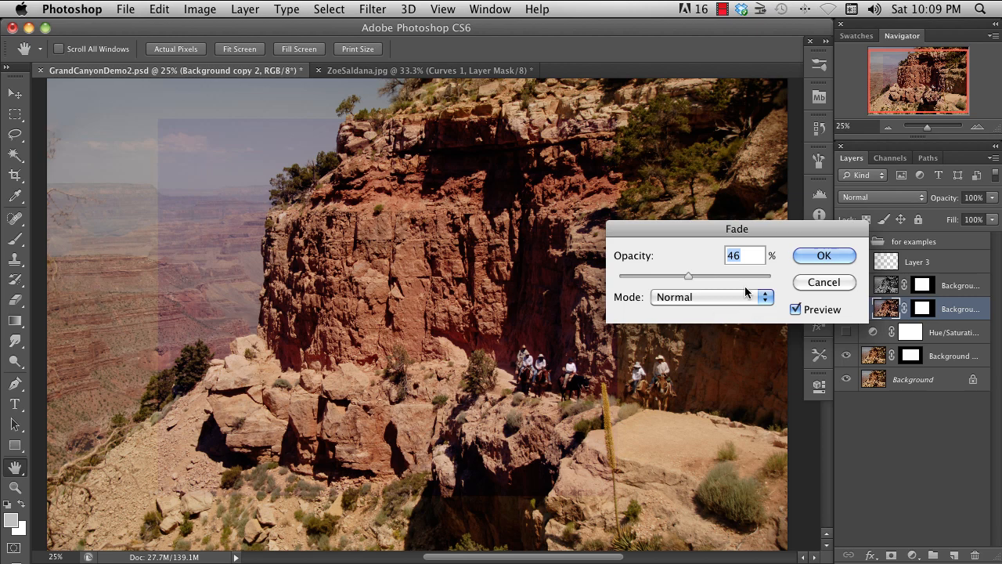
pyautogui.click(829, 255)
pyautogui.press('u')
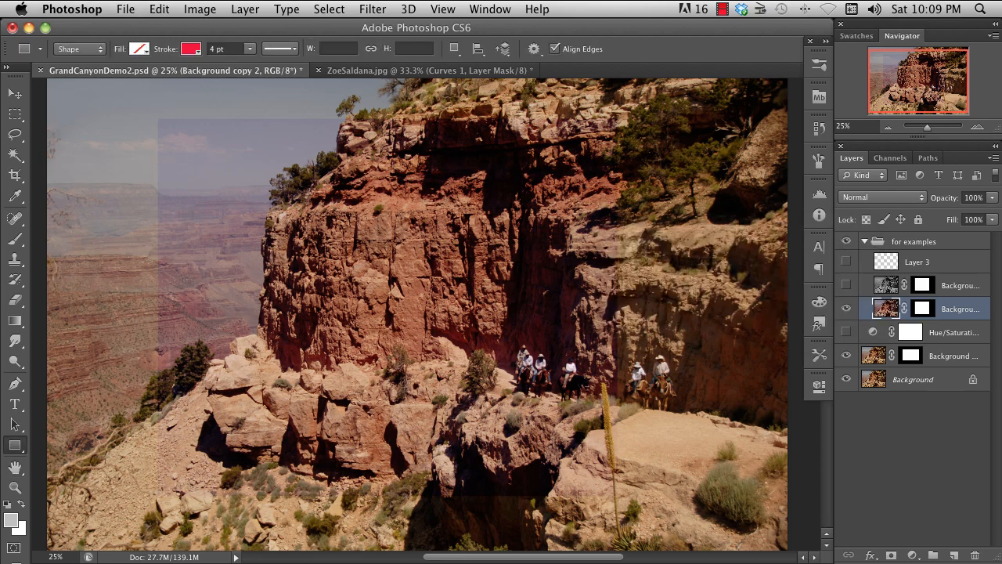
# - Hide the Background copy 2 layer and select the masked Background copy layer
pyautogui.click(845, 309)
pyautogui.click(907, 352)
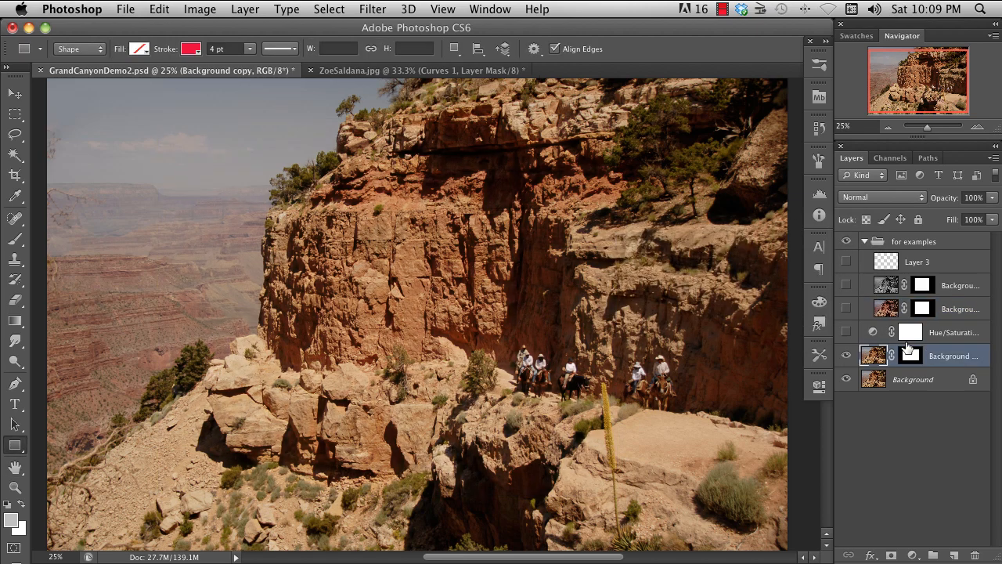
# - Try a Black & White adjustment with Yellows at 152%, Cyans at -171%, Blues at -135% and Magentas at -130%
pyautogui.click(216, 10)
pyautogui.moveTo(235, 57)
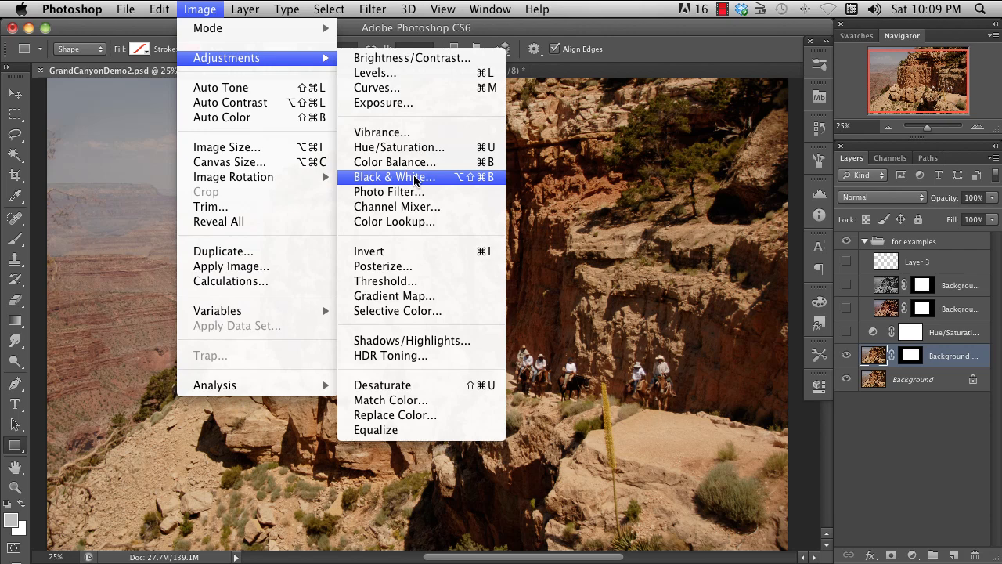
pyautogui.click(415, 178)
pyautogui.moveTo(775, 189); pyautogui.dragTo(814, 190)
pyautogui.moveTo(759, 313); pyautogui.dragTo(695, 314)
pyautogui.moveTo(783, 355); pyautogui.dragTo(699, 355)
pyautogui.moveTo(776, 273); pyautogui.dragTo(680, 273)
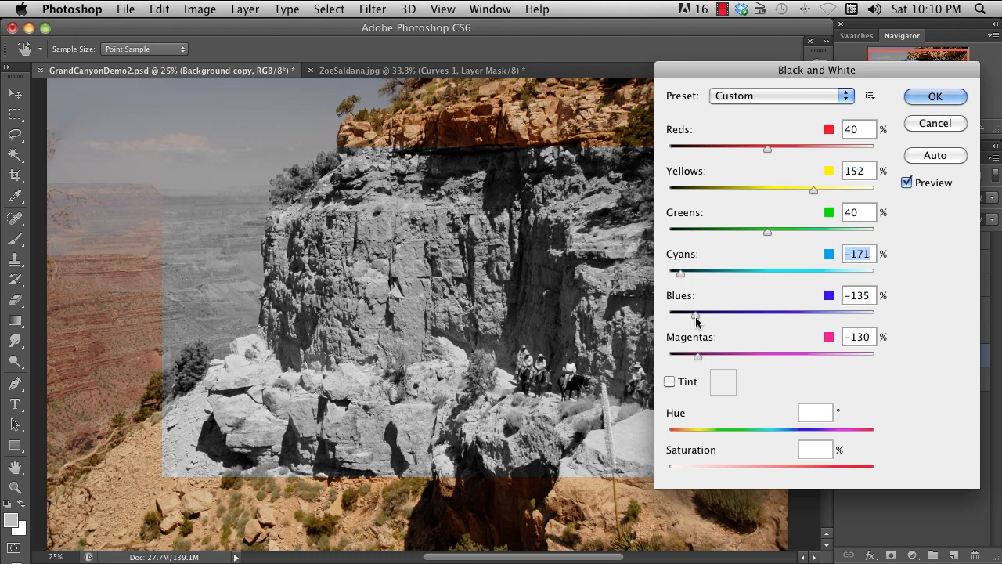
# - Try darker Black & White settings: Reds 2%, Yellows 106%, Greens -145%, Cyans -196%, Blues -192% and Magentas -196%
pyautogui.moveTo(695, 316); pyautogui.dragTo(671, 316)
pyautogui.moveTo(698, 357); pyautogui.dragTo(670, 357)
pyautogui.moveTo(680, 274); pyautogui.dragTo(670, 273)
pyautogui.moveTo(767, 233); pyautogui.dragTo(692, 233)
pyautogui.moveTo(767, 149); pyautogui.dragTo(758, 149)
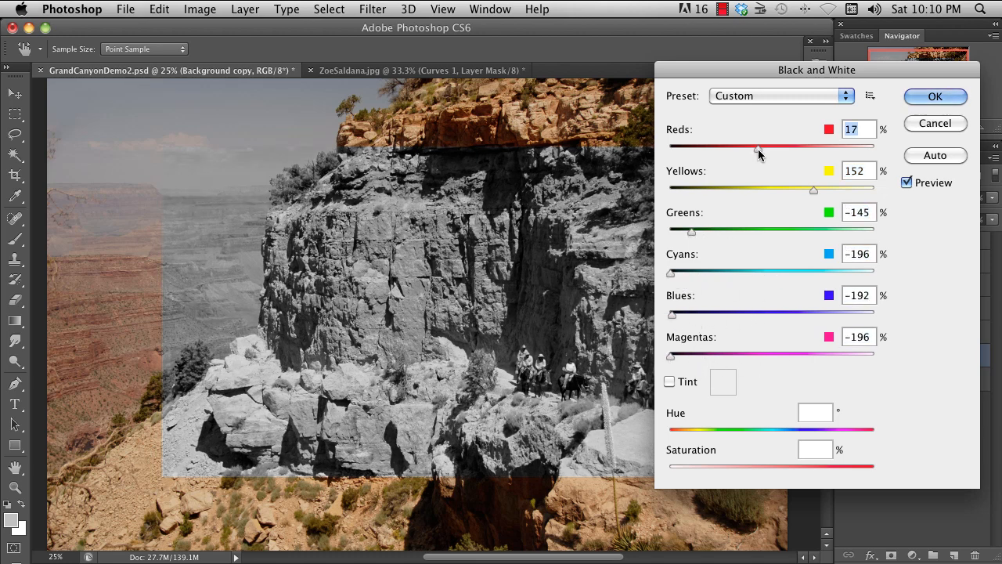
pyautogui.moveTo(814, 190); pyautogui.dragTo(794, 190)
# - Try tinting the black-and-white conversion, varying the tint's hue and lowering its saturation
pyautogui.click(669, 382)
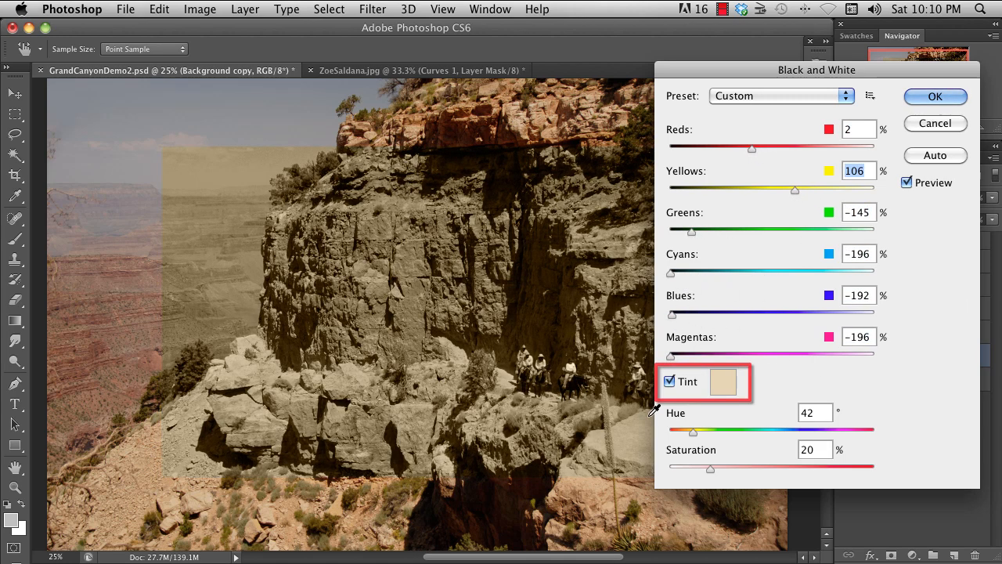
pyautogui.moveTo(692, 437); pyautogui.dragTo(739, 436)
pyautogui.moveTo(709, 469)
pyautogui.mouseDown()
pyautogui.moveTo(686, 469)
pyautogui.moveTo(703, 469)
pyautogui.mouseUp()
pyautogui.moveTo(683, 430); pyautogui.dragTo(848, 432)
pyautogui.moveTo(704, 469); pyautogui.dragTo(691, 469)
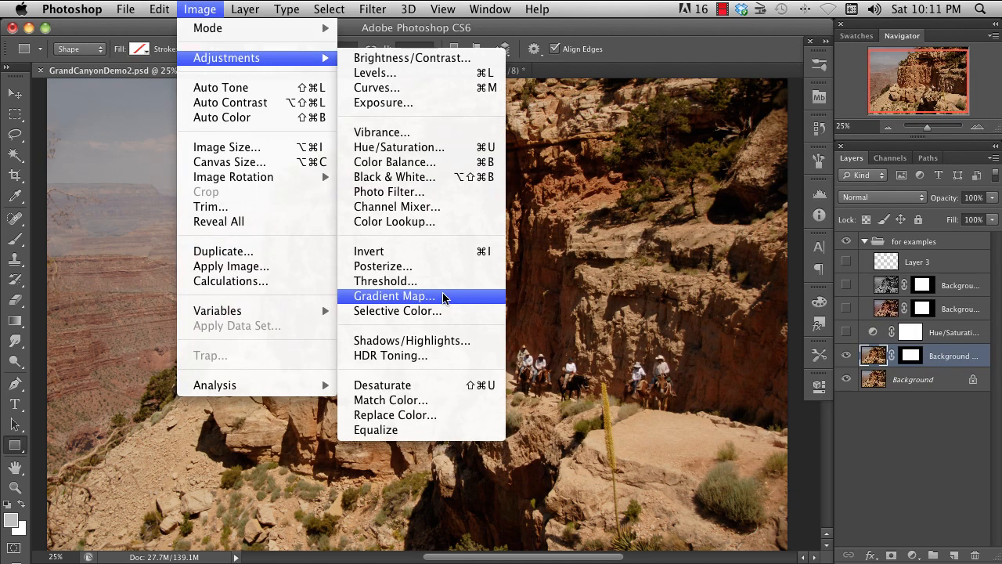
# - Start a Gradient Map adjustment on the Background copy layer and choose the split 3 preset gradient
pyautogui.click(443, 296)
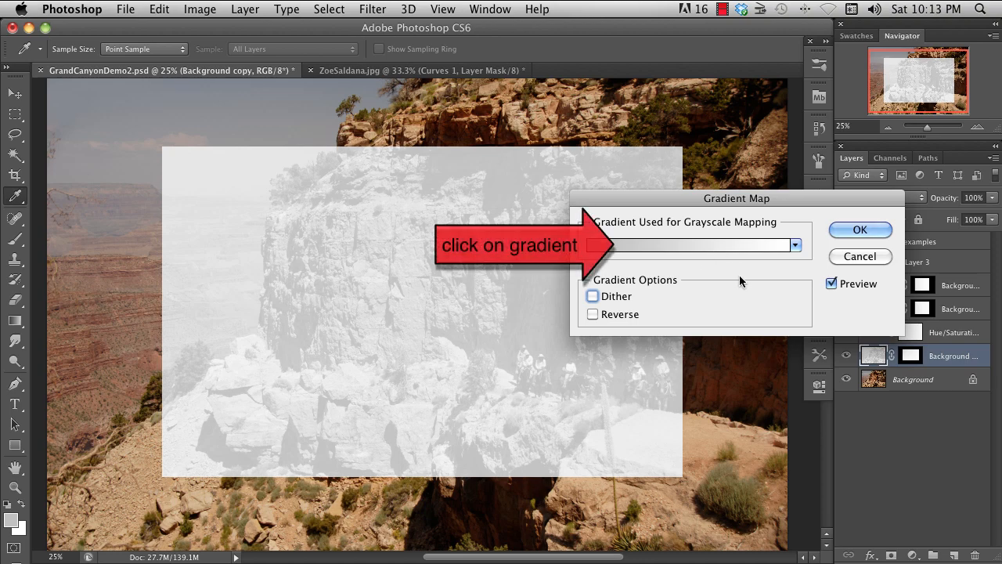
pyautogui.click(731, 244)
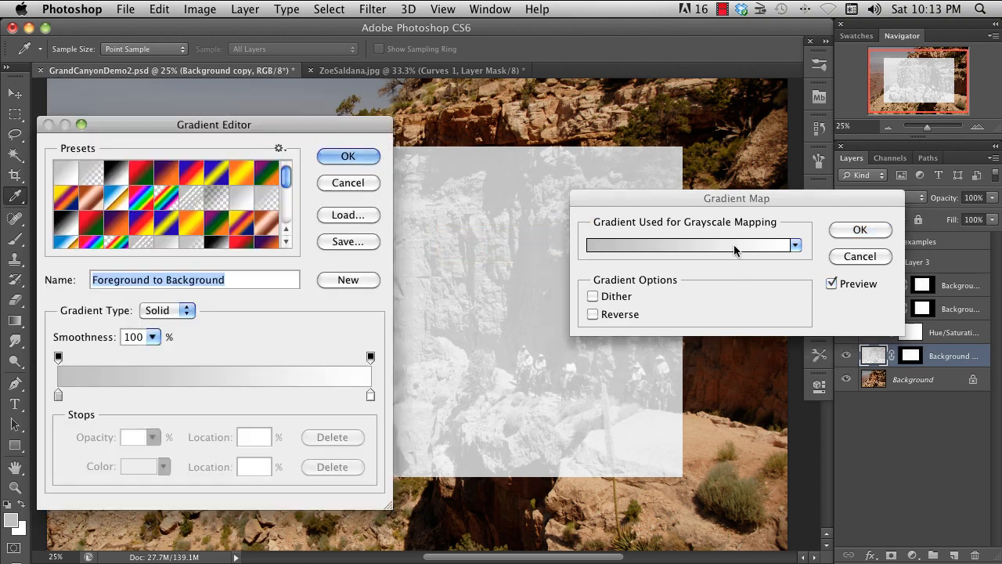
pyautogui.click(192, 236)
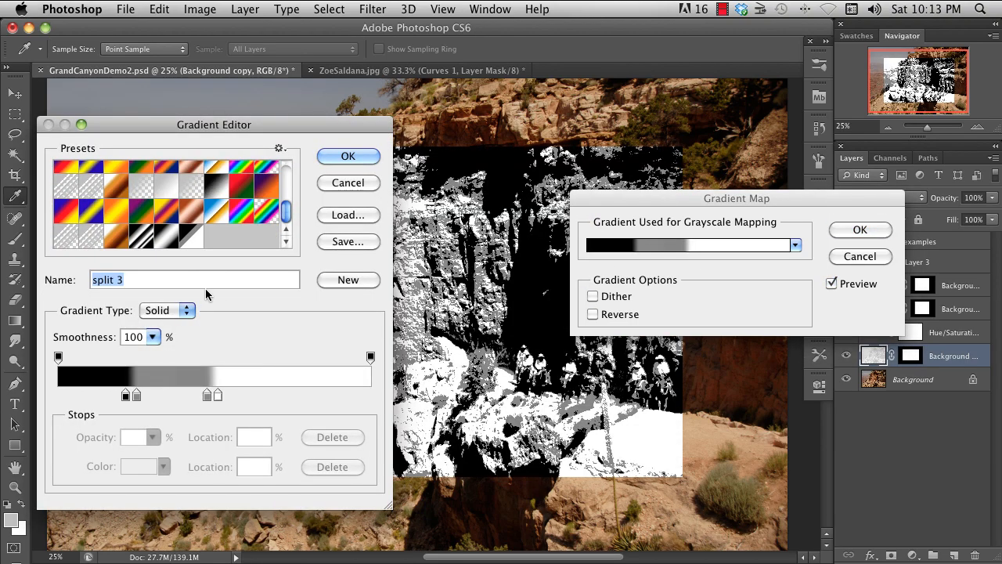
# - Try other preset gradients for the map: black-white-black, copper tones, and Blue, Yellow, Blue
pyautogui.click(141, 236)
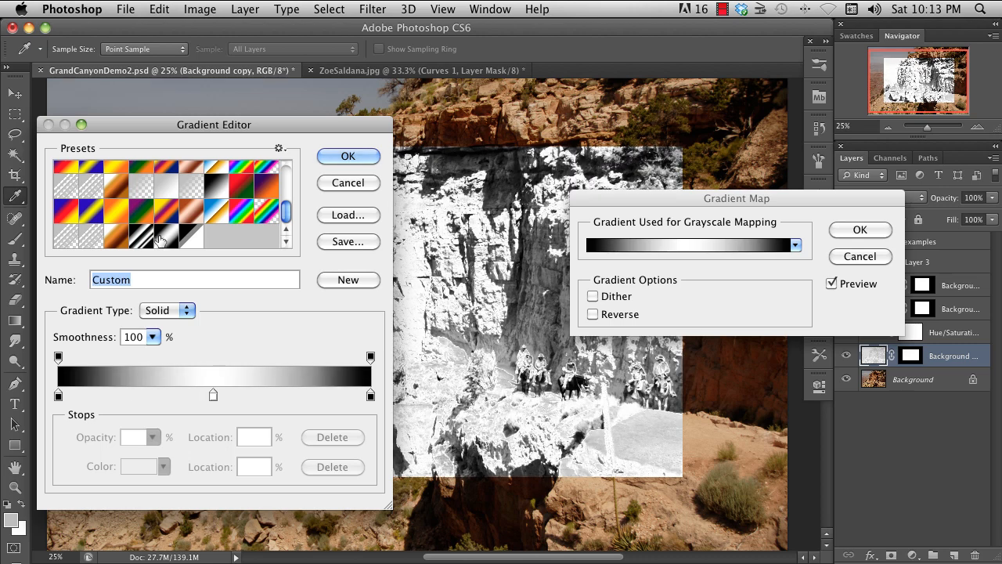
pyautogui.click(116, 236)
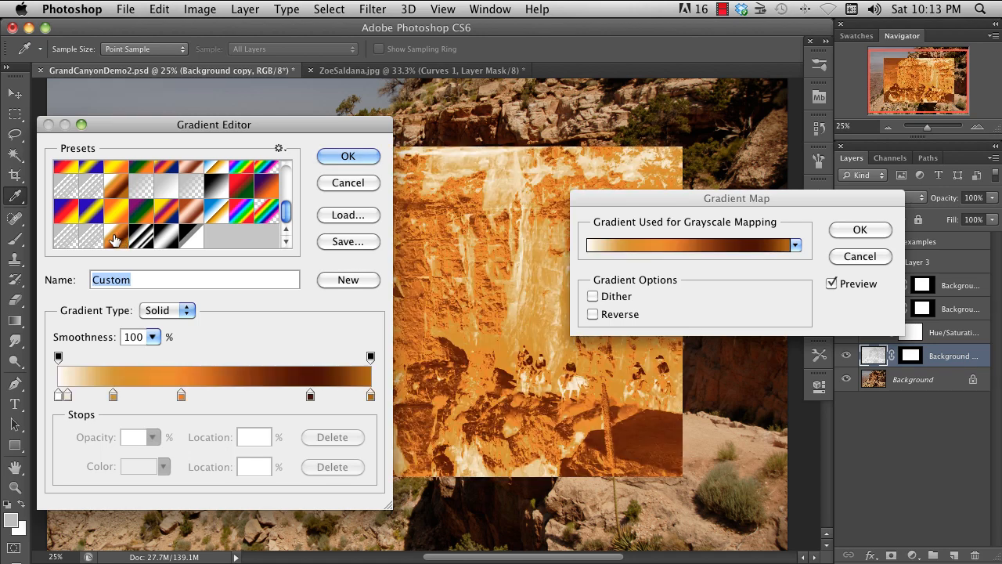
pyautogui.click(91, 212)
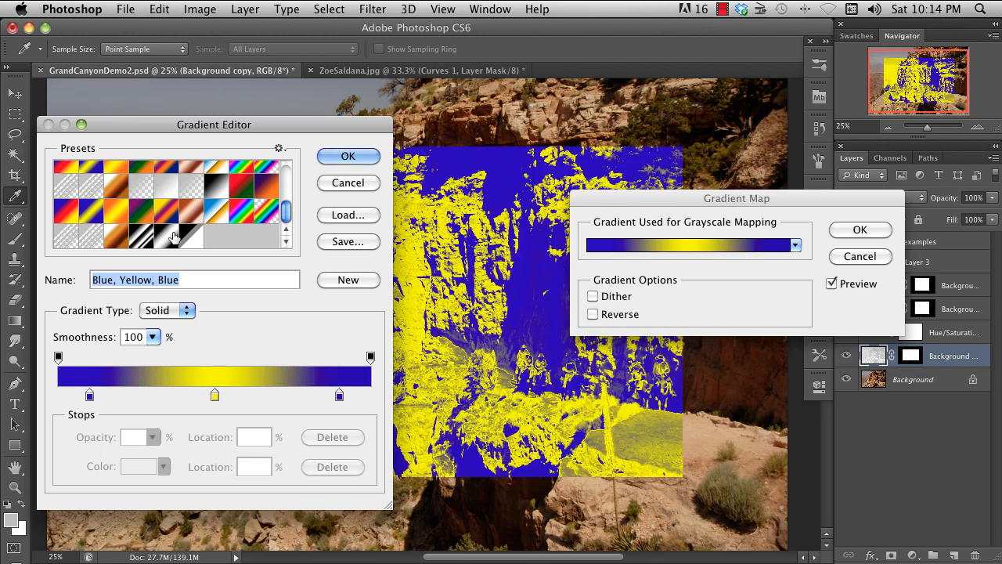
# - Choose the split 3 gradient again, placing its lighter-end gray stop at 62% and its black stop at 15%
pyautogui.click(174, 236)
pyautogui.moveTo(218, 395); pyautogui.dragTo(253, 399)
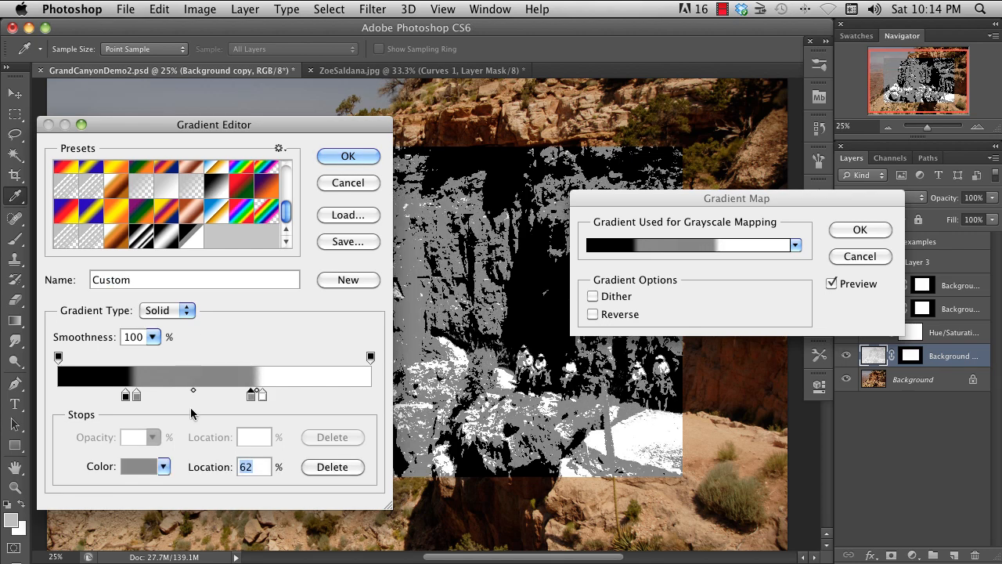
pyautogui.moveTo(125, 396)
pyautogui.mouseDown()
pyautogui.moveTo(94, 394)
pyautogui.moveTo(141, 395)
pyautogui.moveTo(106, 396)
pyautogui.mouseUp()
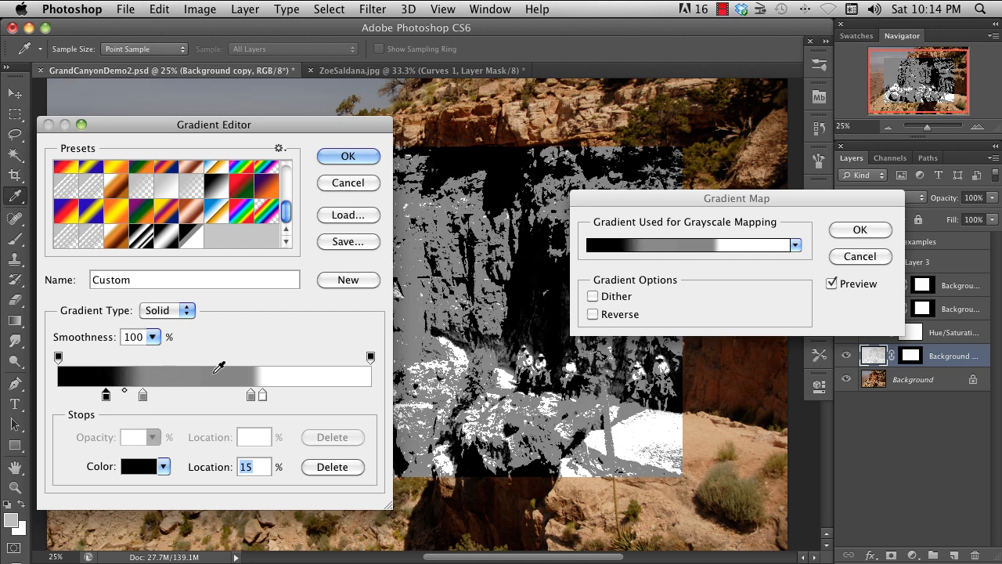
pyautogui.click(358, 154)
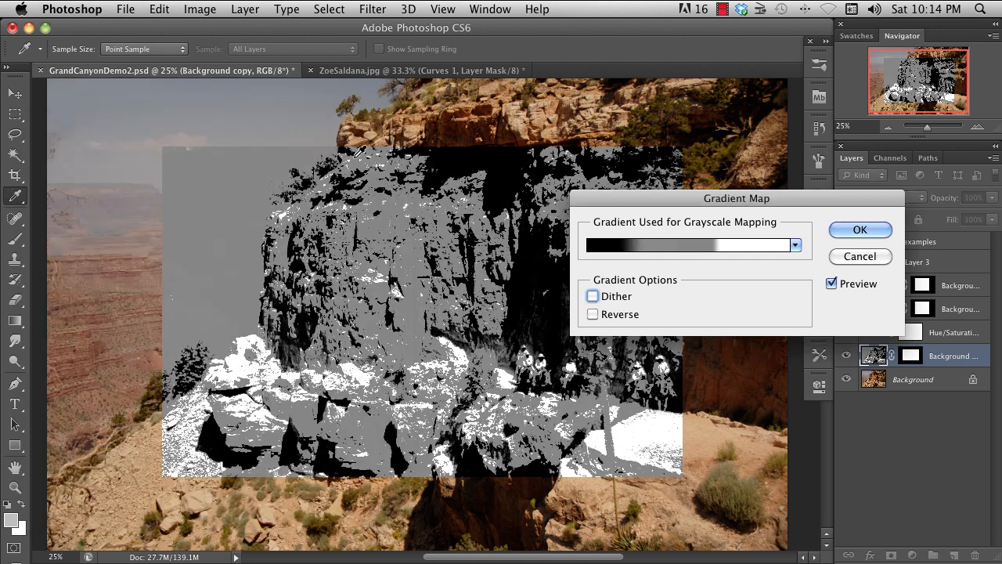
# - Preview the gradient reversed, turn Reverse off again and apply the gradient map
pyautogui.click(608, 320)
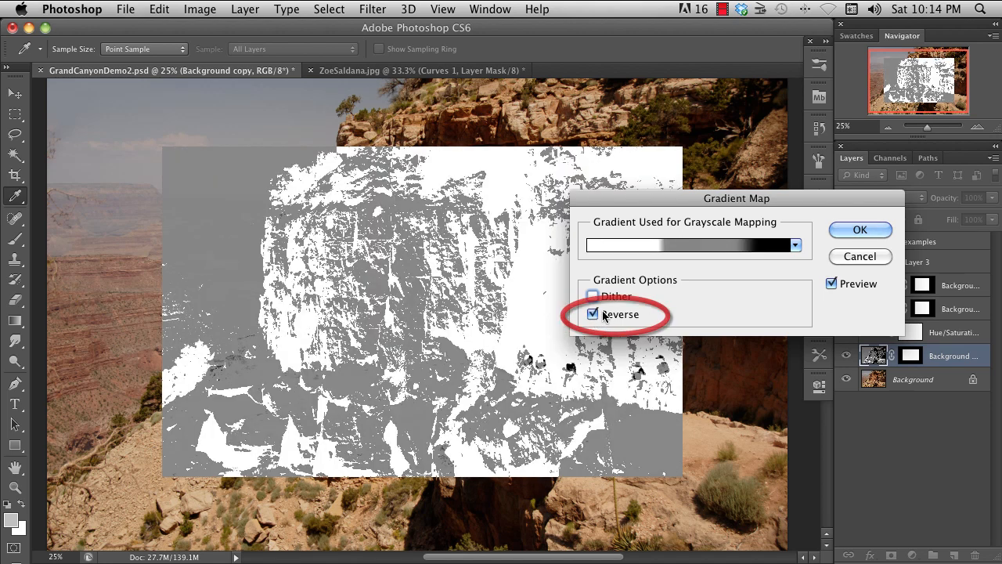
pyautogui.click(595, 314)
pyautogui.click(859, 229)
# - Fade the applied gradient map to 42% opacity in Normal mode
pyautogui.press('u')
pyautogui.press('super+shift+f')
pyautogui.moveTo(752, 280); pyautogui.dragTo(657, 297)
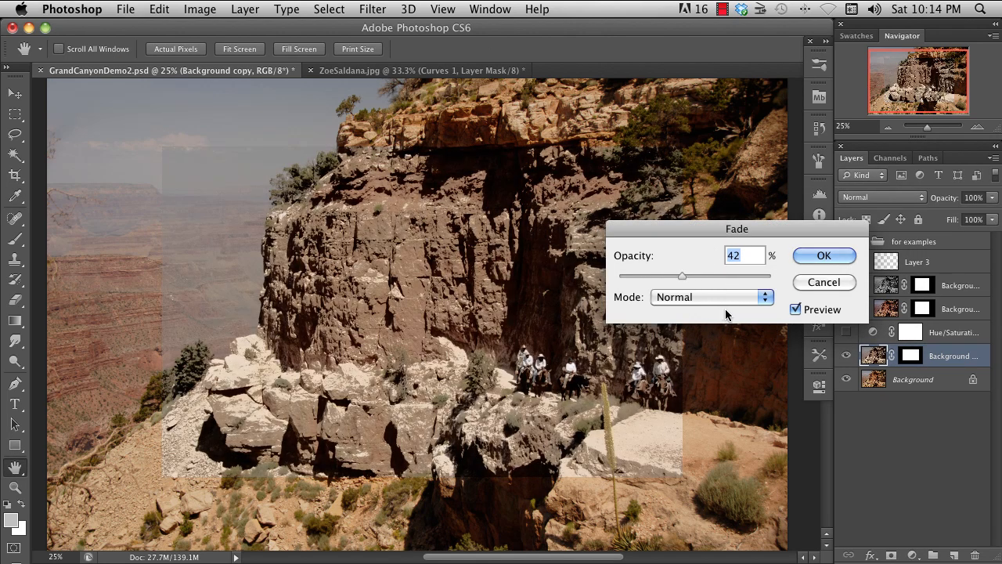
pyautogui.click(823, 255)
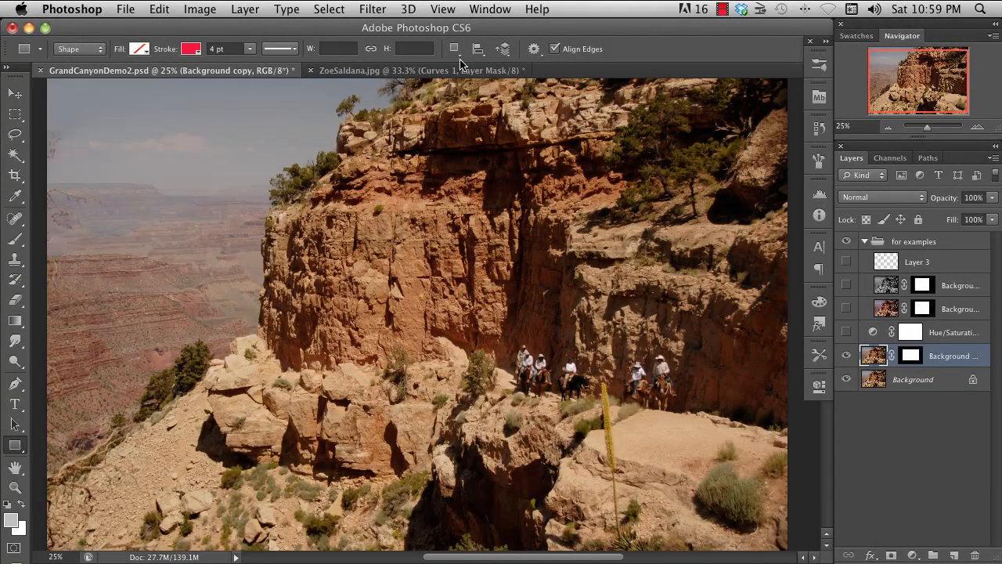
# - Try a Gaussian Blur on the masked Background copy layer, raising the radius to 23.3 pixels
pyautogui.click(373, 10)
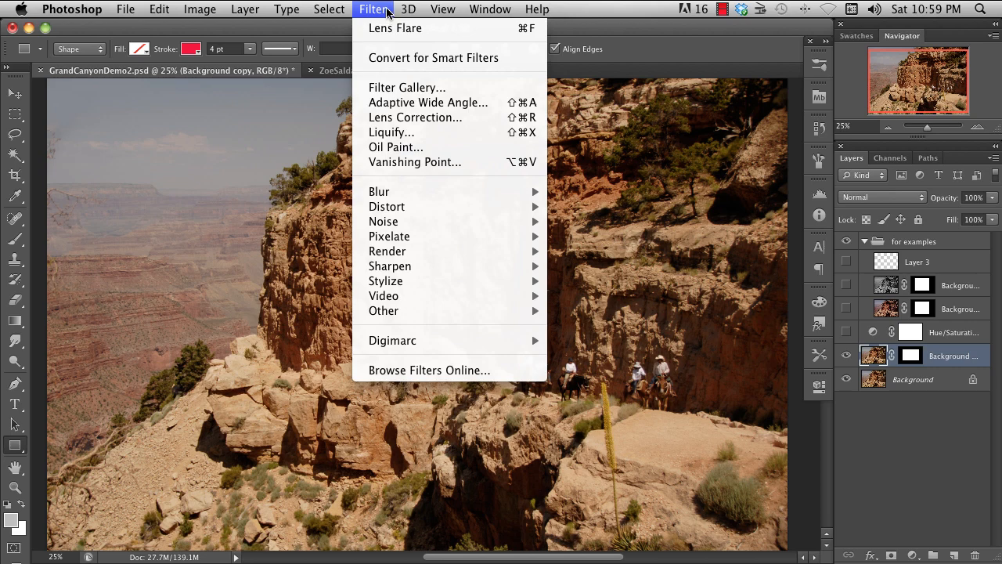
pyautogui.moveTo(428, 192)
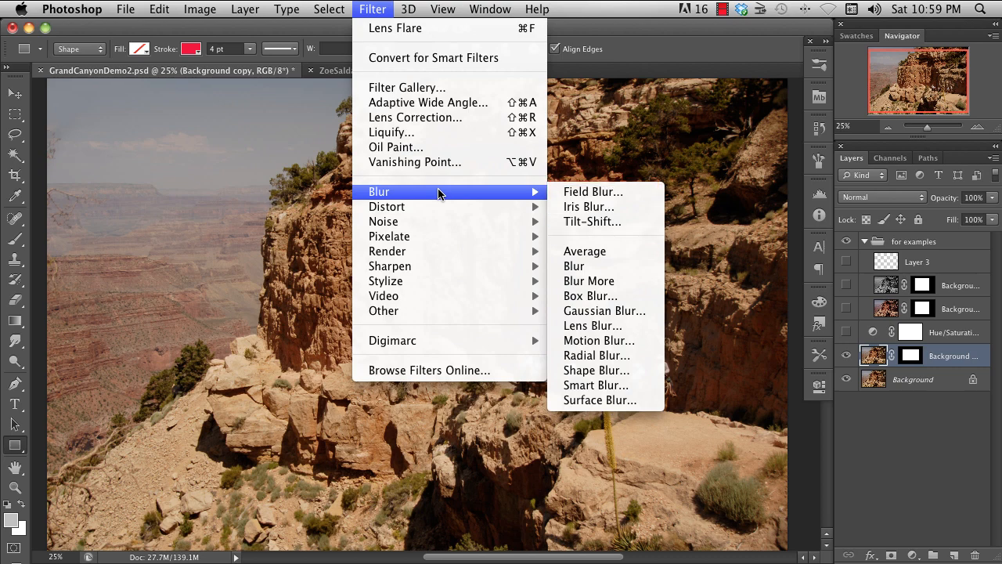
pyautogui.click(640, 315)
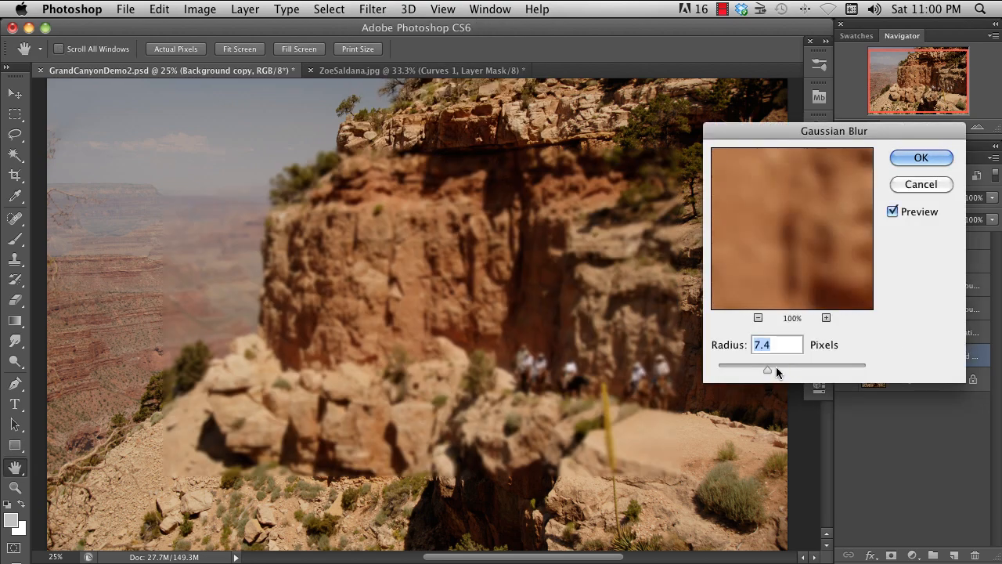
pyautogui.moveTo(776, 372)
pyautogui.mouseDown()
pyautogui.moveTo(815, 368)
pyautogui.moveTo(785, 371)
pyautogui.mouseUp()
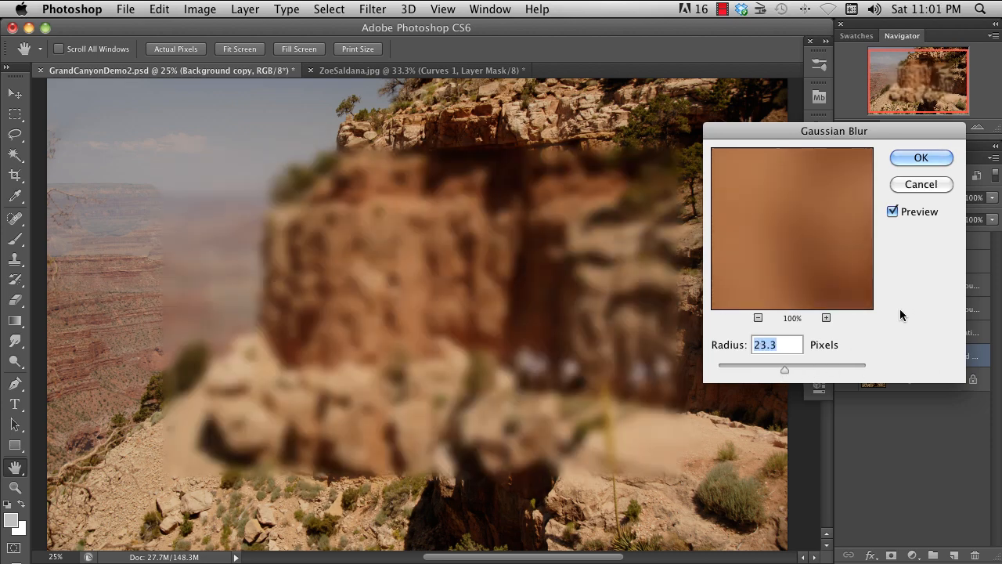
pyautogui.click(917, 188)
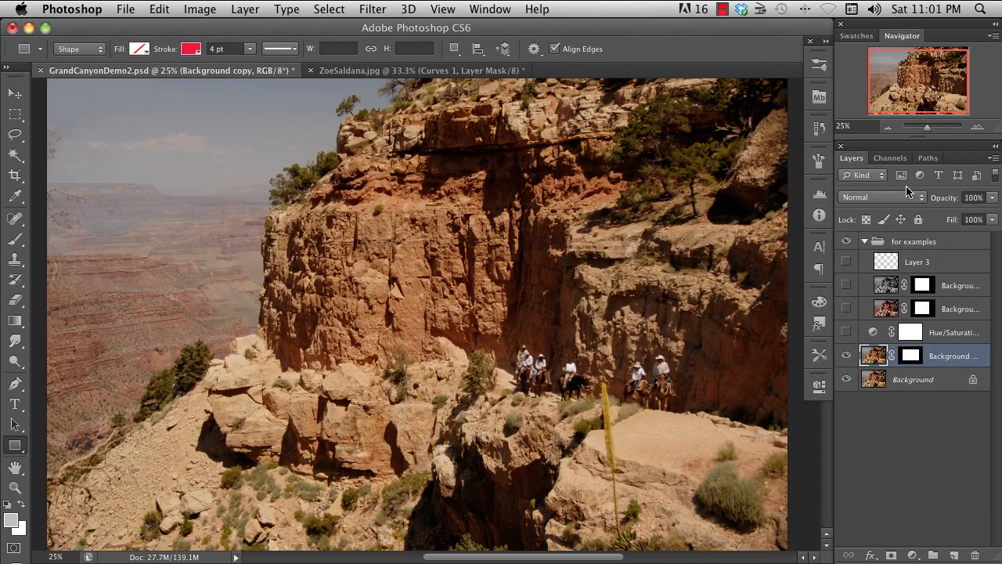
# - Start a Field Blur with one pin at 0 px on the cliff face and another at 23 px over the distant canyon
pyautogui.click(373, 10)
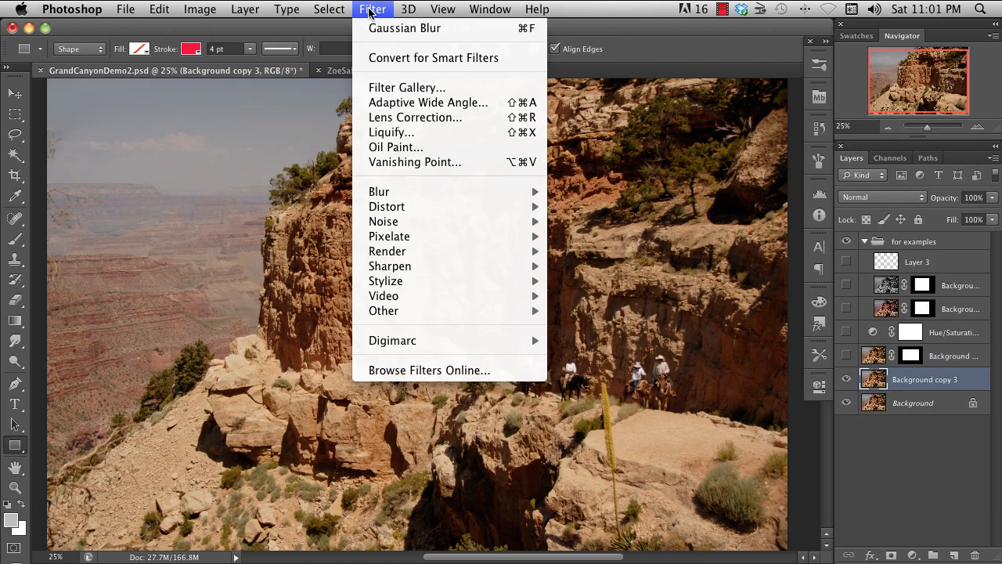
pyautogui.moveTo(455, 194)
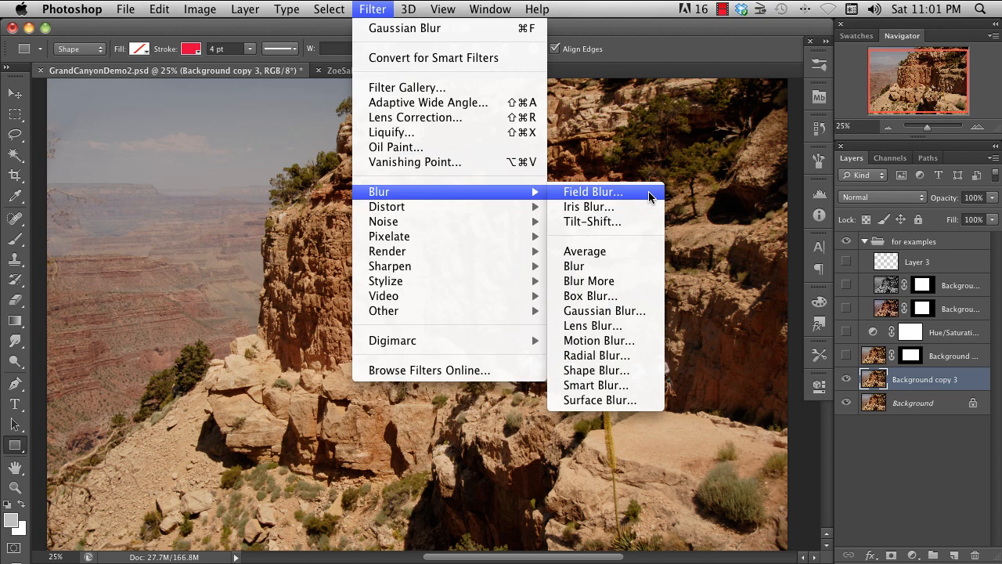
pyautogui.click(649, 197)
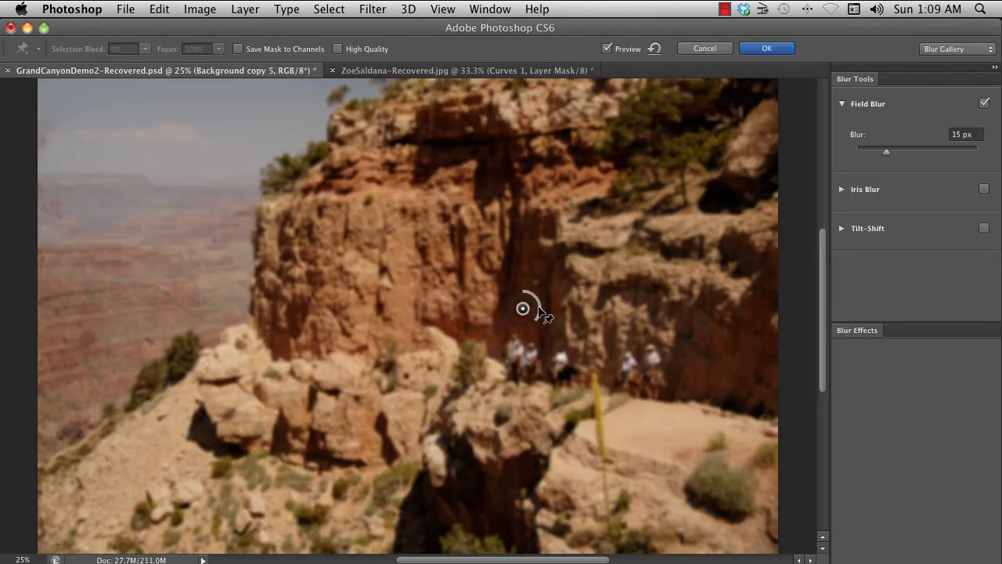
pyautogui.moveTo(539, 309); pyautogui.dragTo(384, 268)
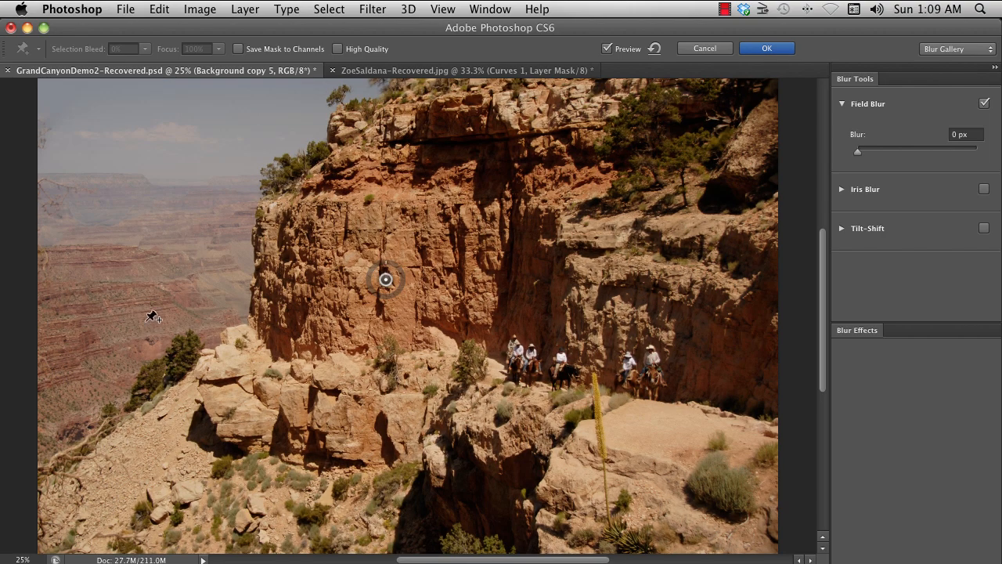
pyautogui.click(139, 278)
pyautogui.moveTo(153, 292); pyautogui.dragTo(134, 298)
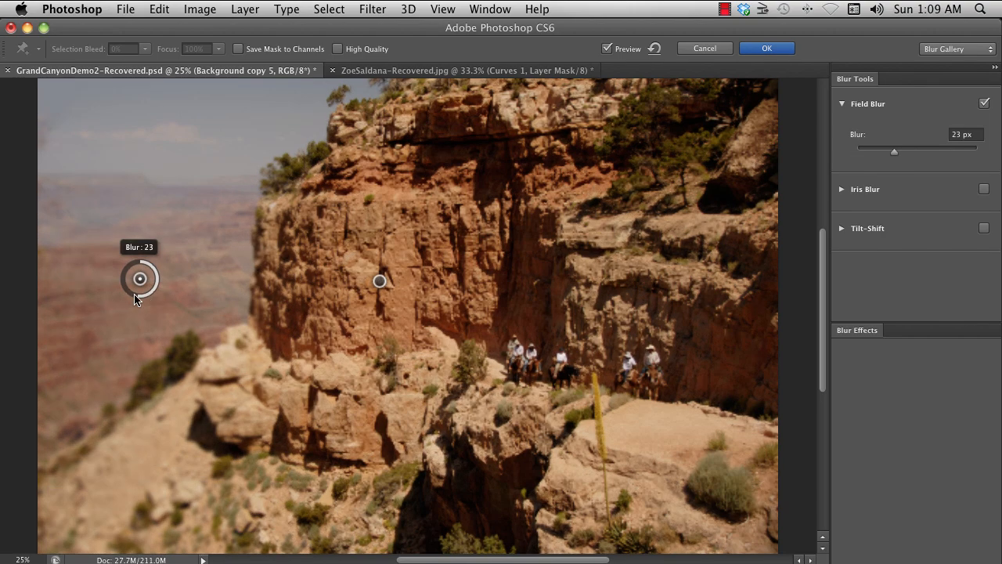
# - Add a third Field Blur pin near the photo's lower-right corner with a 14 px blur
pyautogui.click(744, 523)
pyautogui.moveTo(747, 540); pyautogui.dragTo(804, 507)
pyautogui.click(380, 280)
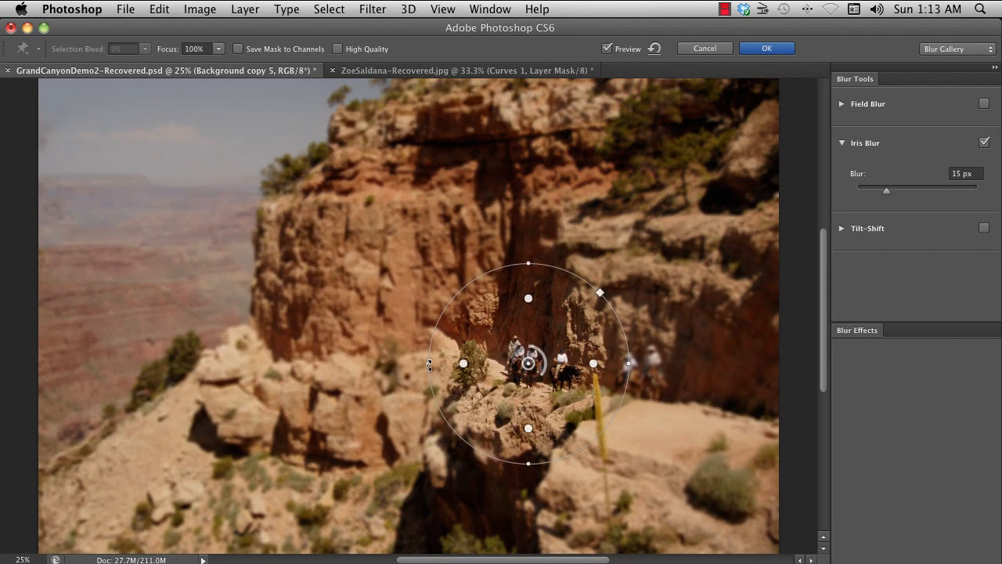
# - Shape a 30 px Iris Blur over the central rocks, centring its tilted ellipse there and squaring its corners
pyautogui.moveTo(460, 365); pyautogui.dragTo(358, 459)
pyautogui.moveTo(417, 428); pyautogui.dragTo(391, 441)
pyautogui.moveTo(531, 387); pyautogui.dragTo(415, 345)
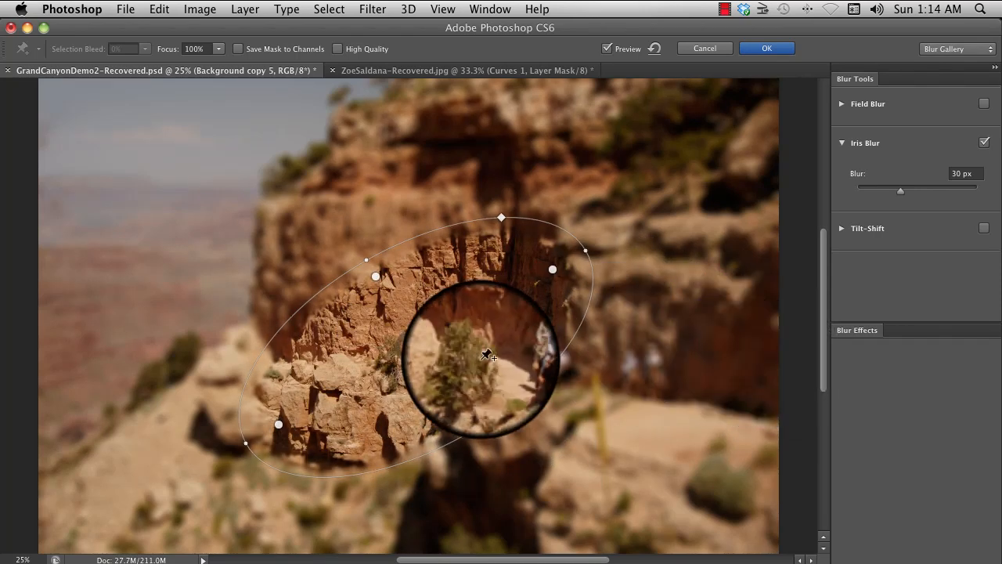
pyautogui.moveTo(501, 216); pyautogui.dragTo(543, 207)
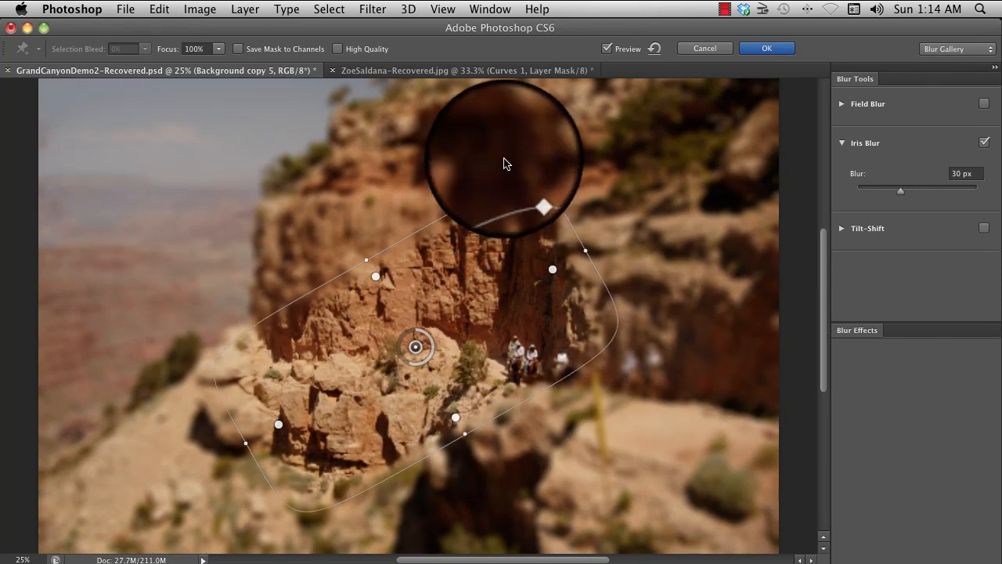
pyautogui.moveTo(503, 163); pyautogui.dragTo(587, 249)
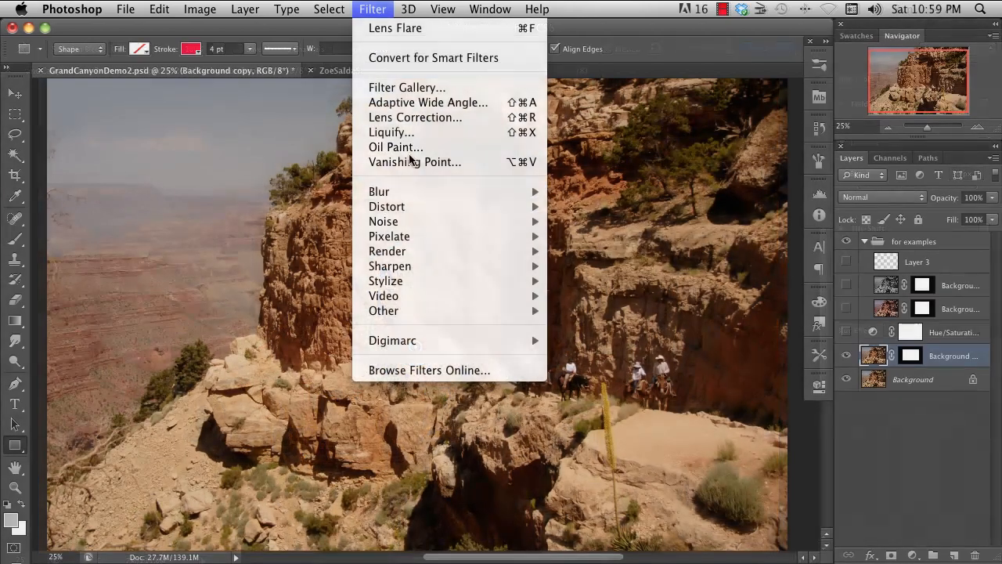
# - Set up Reduce Noise on the masked layer copy with Remove JPEG Artifact on and the "basic for high ISO" settings
pyautogui.moveTo(429, 192)
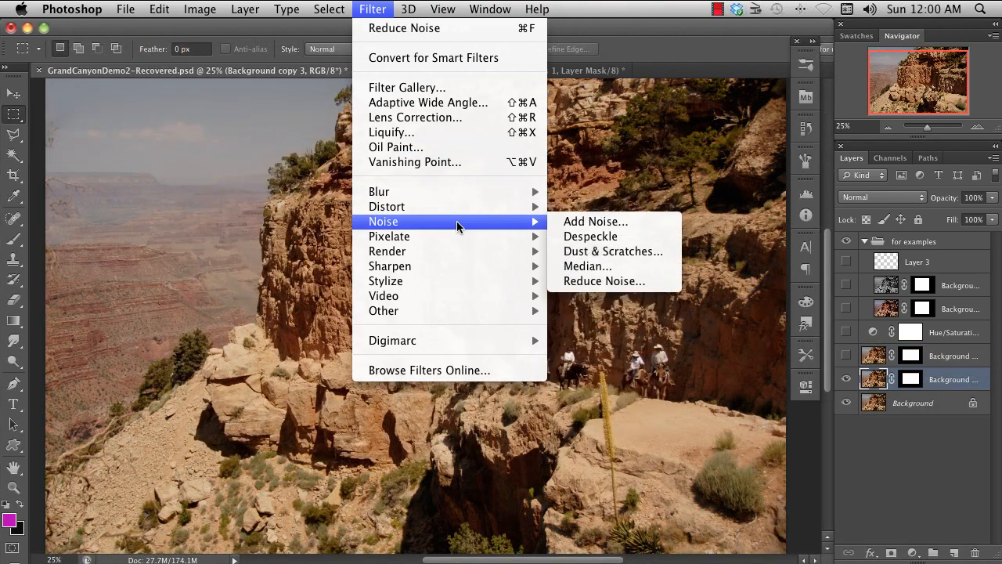
pyautogui.click(665, 281)
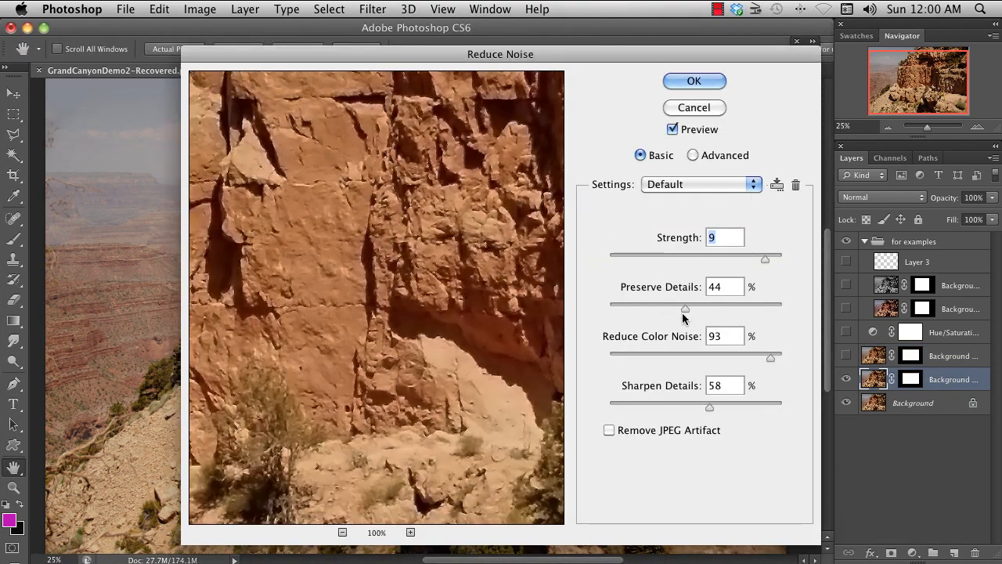
pyautogui.click(609, 429)
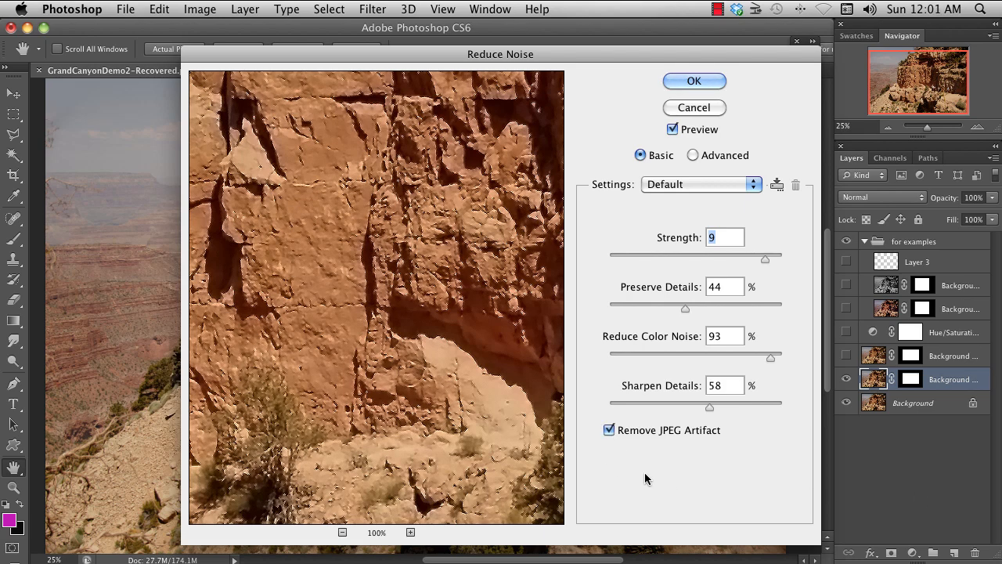
pyautogui.click(756, 187)
pyautogui.click(728, 207)
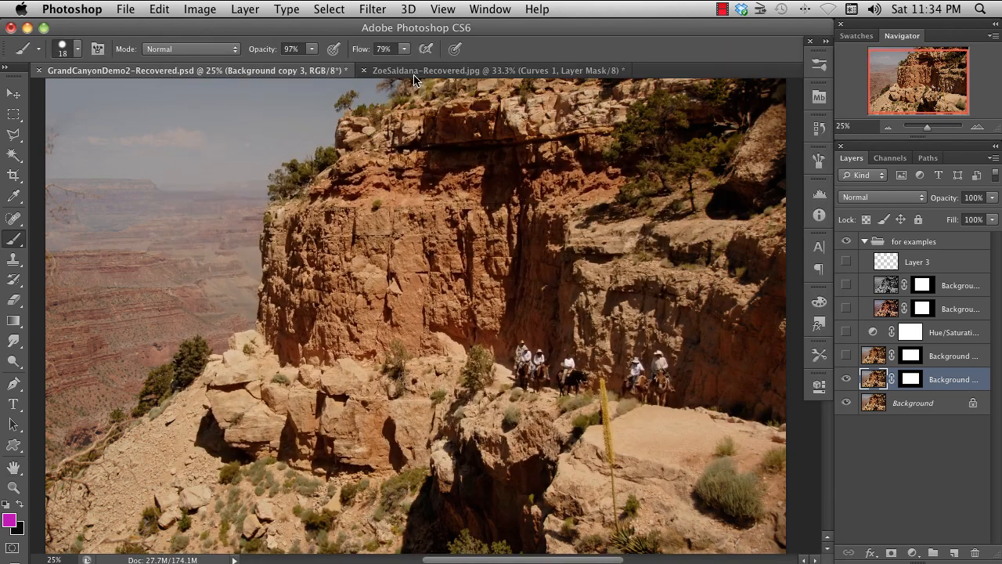
# - Try adding monochromatic Gaussian noise at 23.62% to the masked layer copy
pyautogui.click(373, 9)
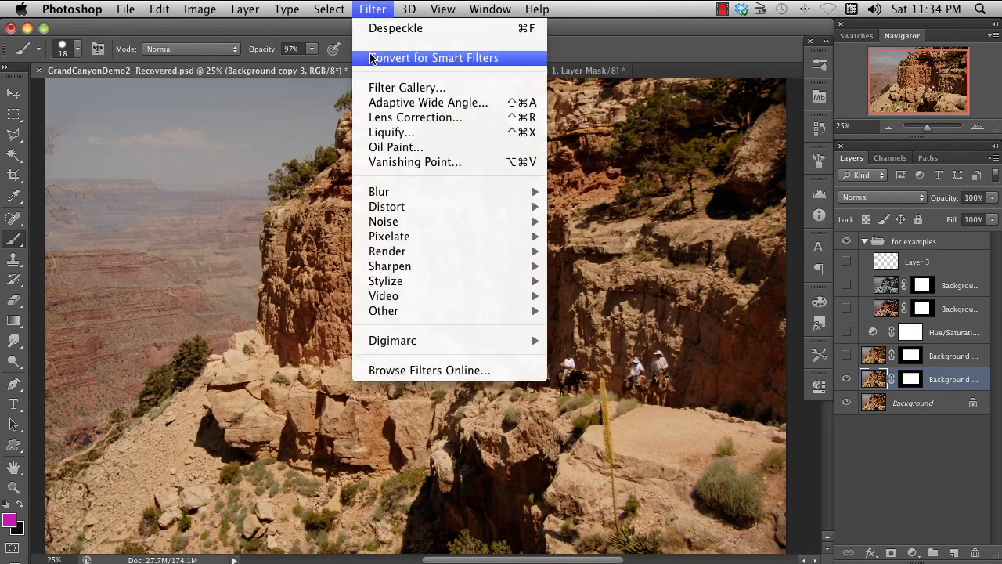
pyautogui.moveTo(425, 223)
pyautogui.click(651, 228)
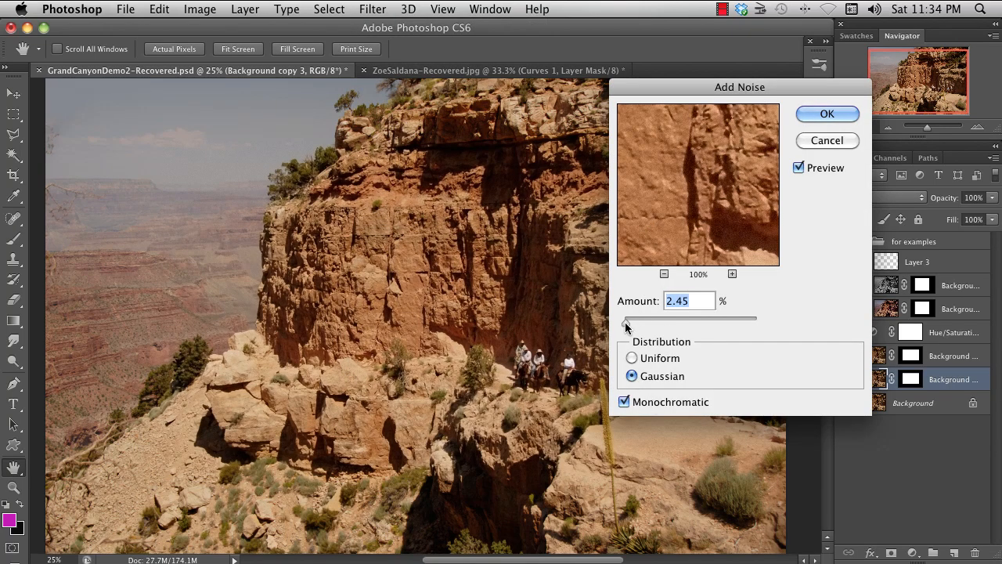
pyautogui.moveTo(625, 322)
pyautogui.mouseDown()
pyautogui.moveTo(653, 322)
pyautogui.moveTo(632, 327)
pyautogui.mouseUp()
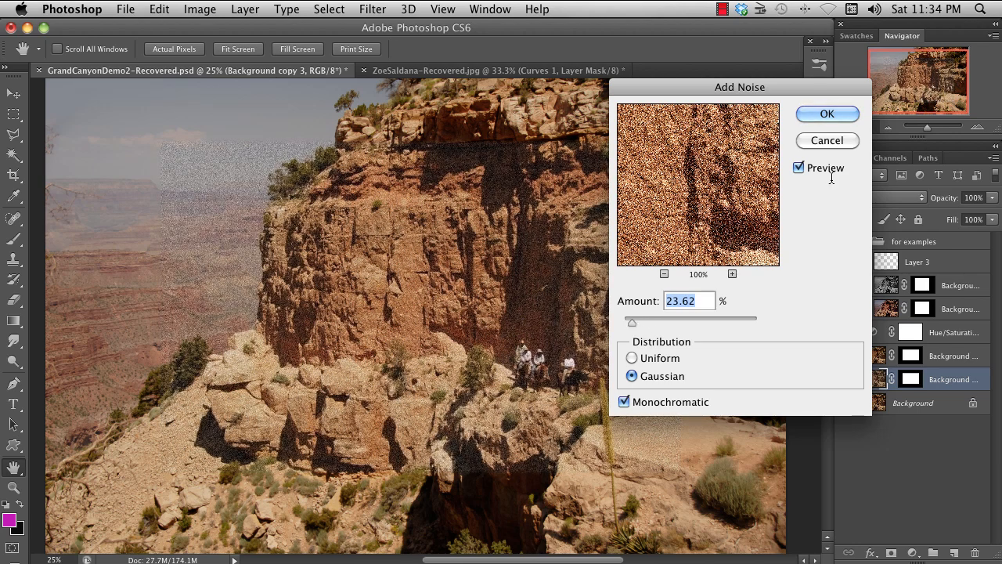
pyautogui.click(827, 140)
# - Apply the Despeckle noise filter to the Background copy 3 layer
pyautogui.click(372, 9)
pyautogui.moveTo(457, 222)
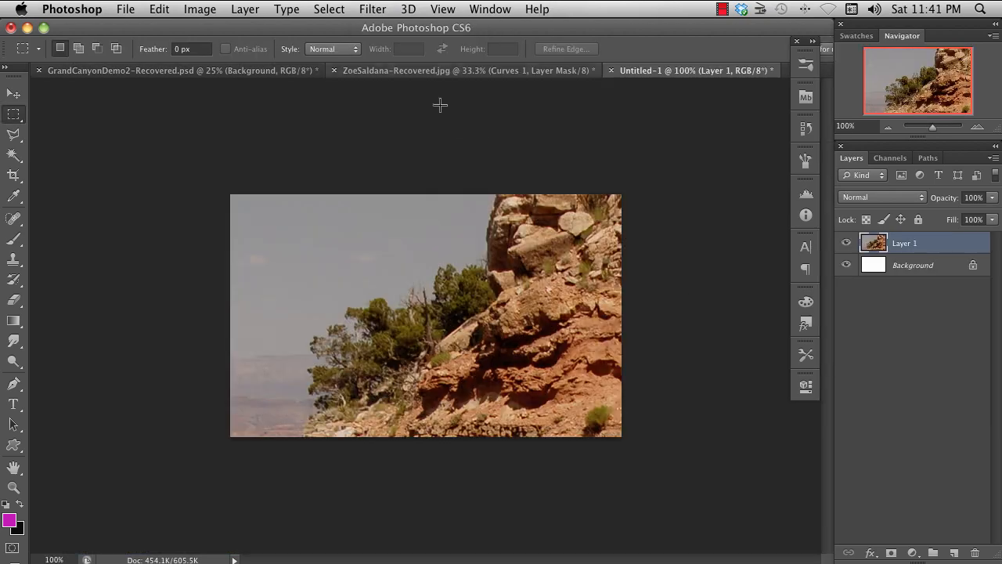
# - Try offsetting Layer 1 both horizontally and vertically with the Wrap Around option, including a vertical shift of +100 pixels
pyautogui.click(373, 8)
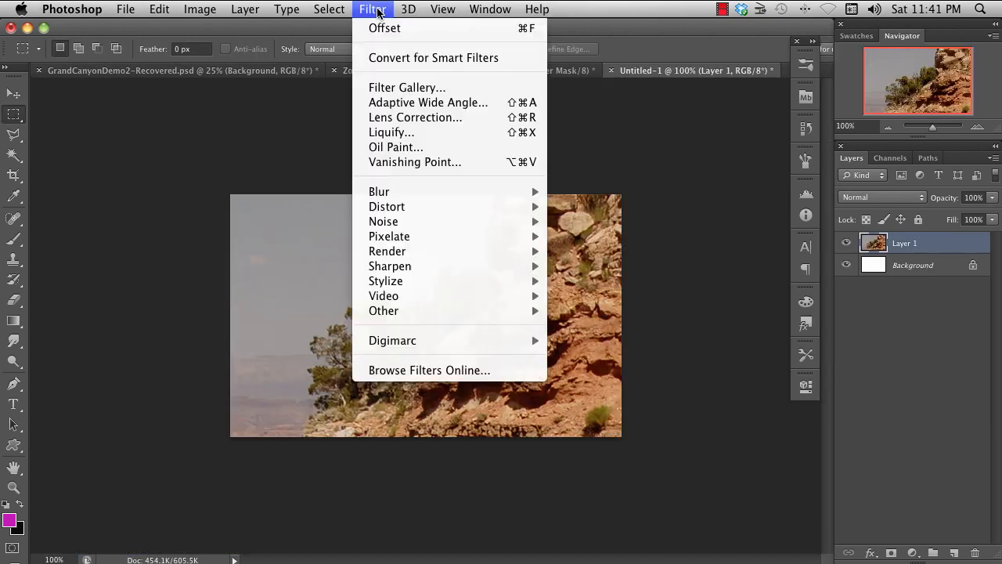
pyautogui.moveTo(470, 310)
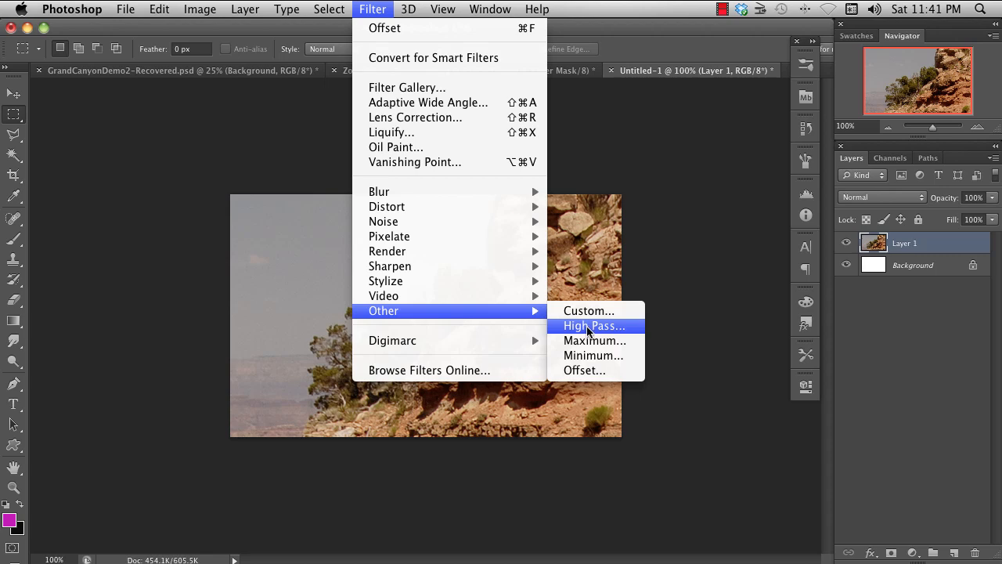
pyautogui.click(633, 377)
pyautogui.moveTo(774, 222); pyautogui.dragTo(788, 225)
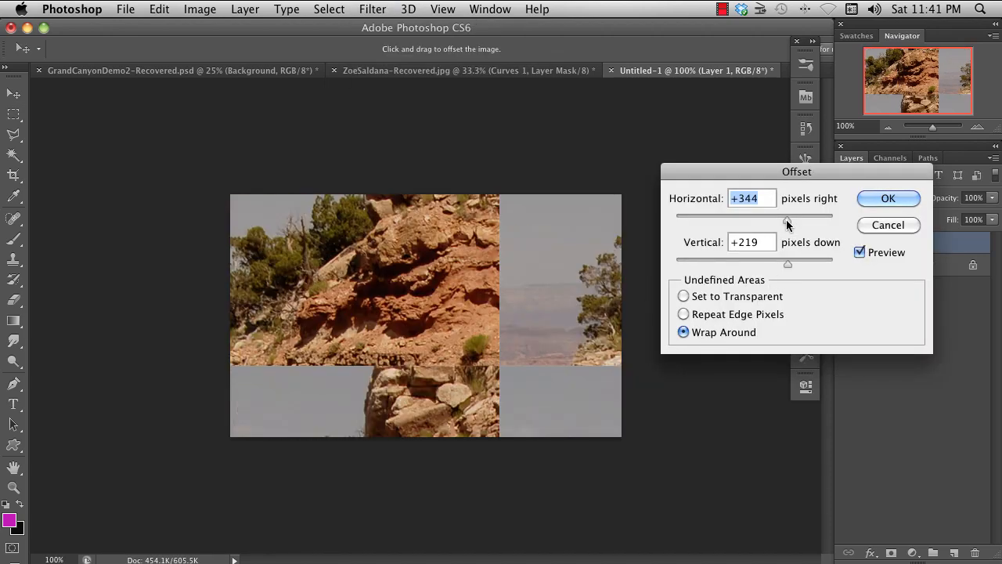
pyautogui.moveTo(787, 263); pyautogui.dragTo(769, 266)
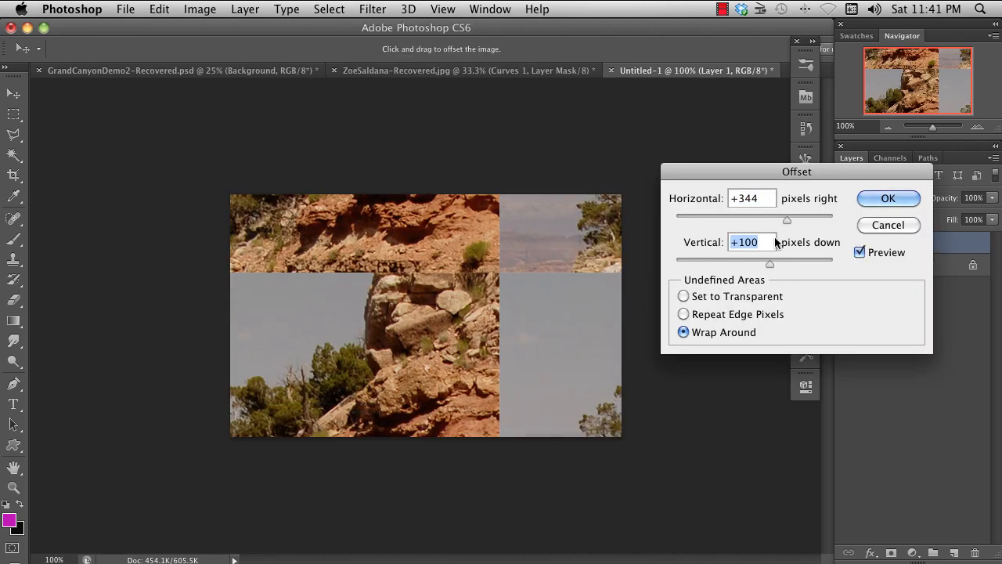
pyautogui.moveTo(787, 220); pyautogui.dragTo(770, 221)
pyautogui.click(877, 202)
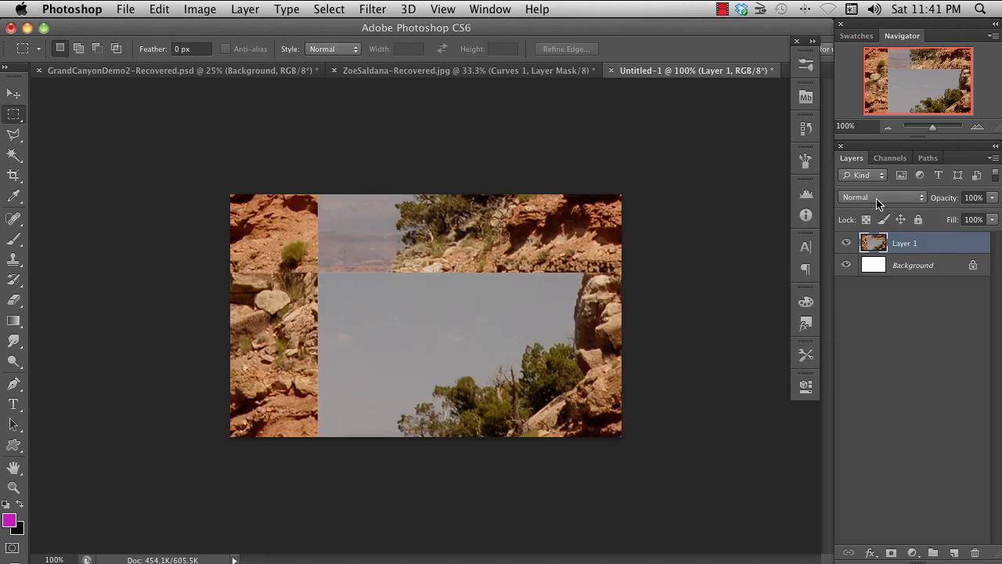
pyautogui.press('super+z')
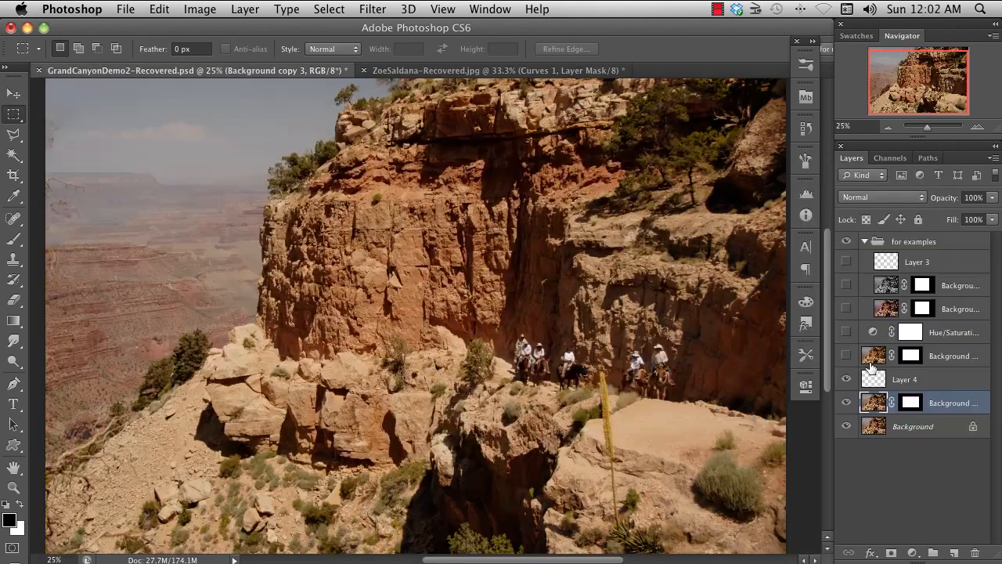
# - Try rendering black-and-white Clouds on the Background copy 3 layer
pyautogui.click(373, 9)
pyautogui.moveTo(448, 255)
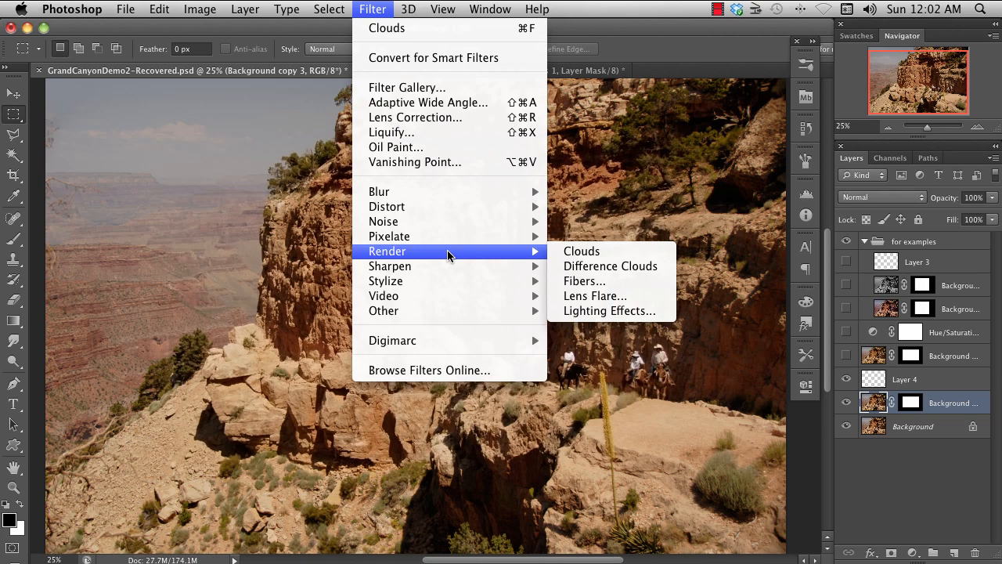
pyautogui.click(616, 255)
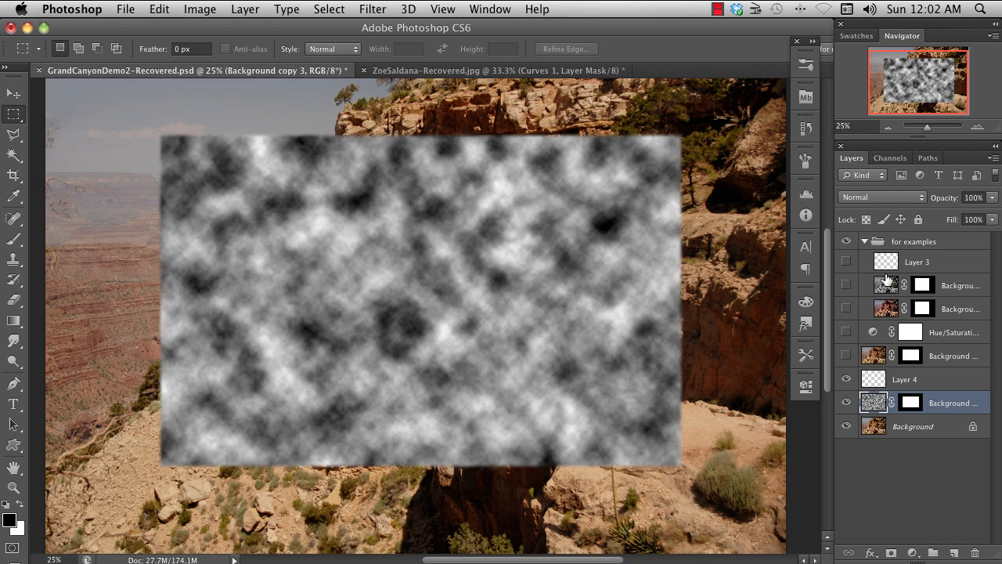
pyautogui.press('super+z')
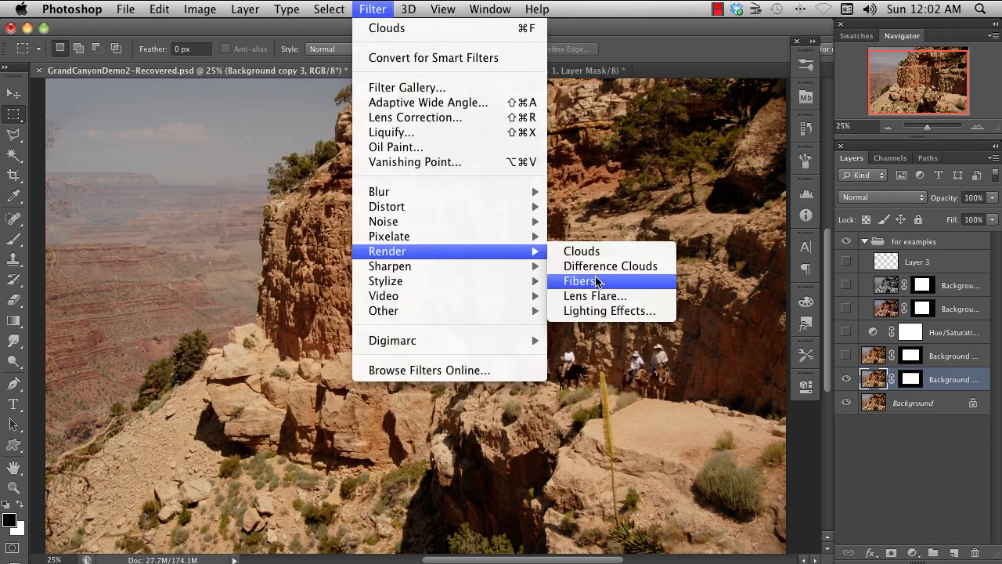
# - Try rendering Fibers on the Background copy 3 layer with variance 16 and strength 4
pyautogui.click(602, 284)
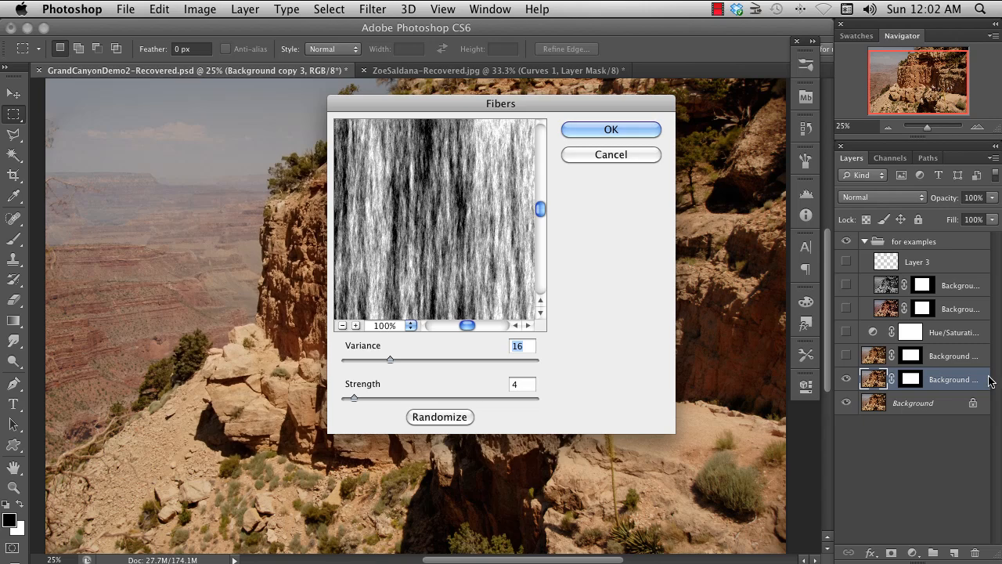
pyautogui.click(641, 130)
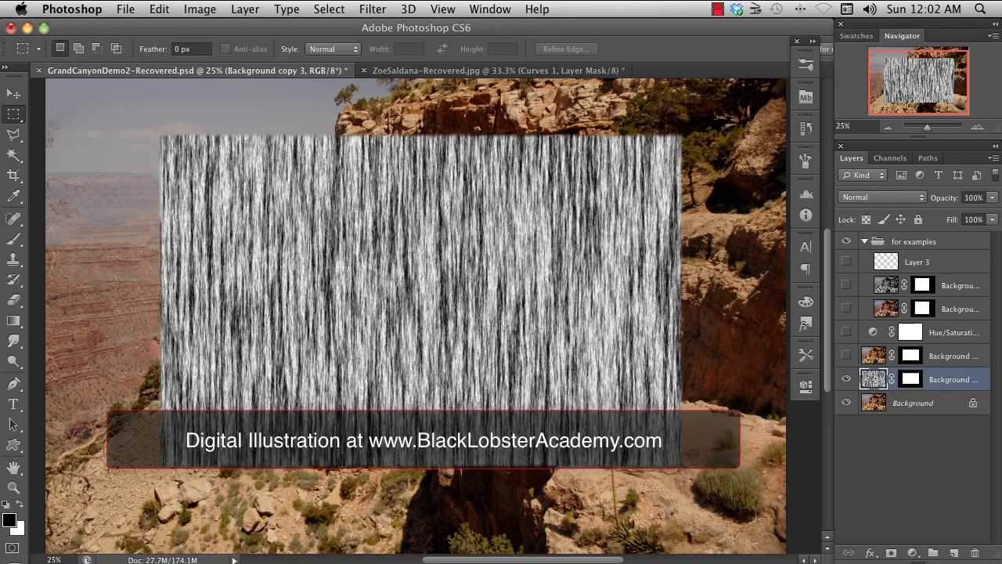
pyautogui.press('super+z')
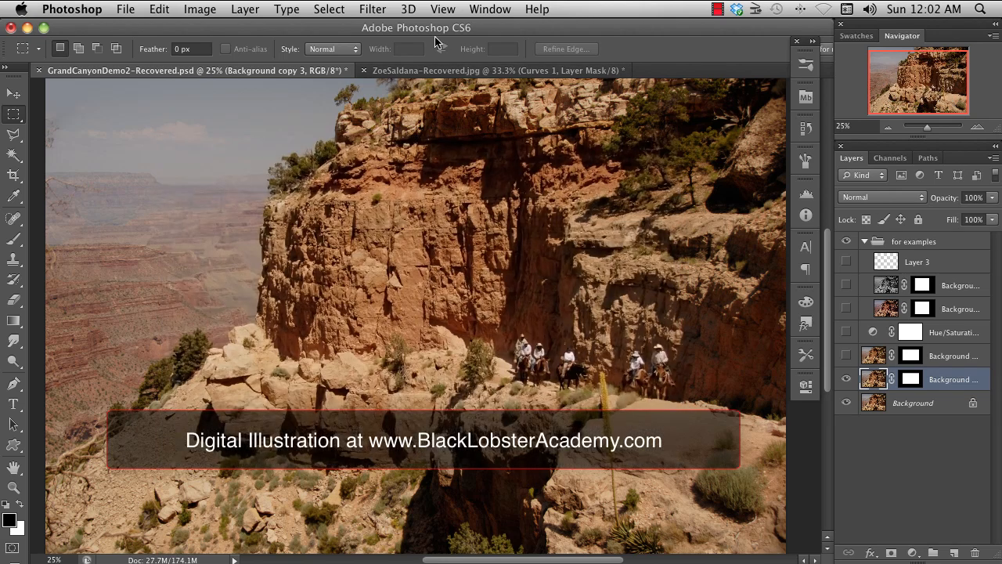
# - Try adding a 50-300mm Zoom lens flare at 100% brightness just above the riders on the Background copy 3 layer
pyautogui.click(372, 9)
pyautogui.moveTo(516, 251)
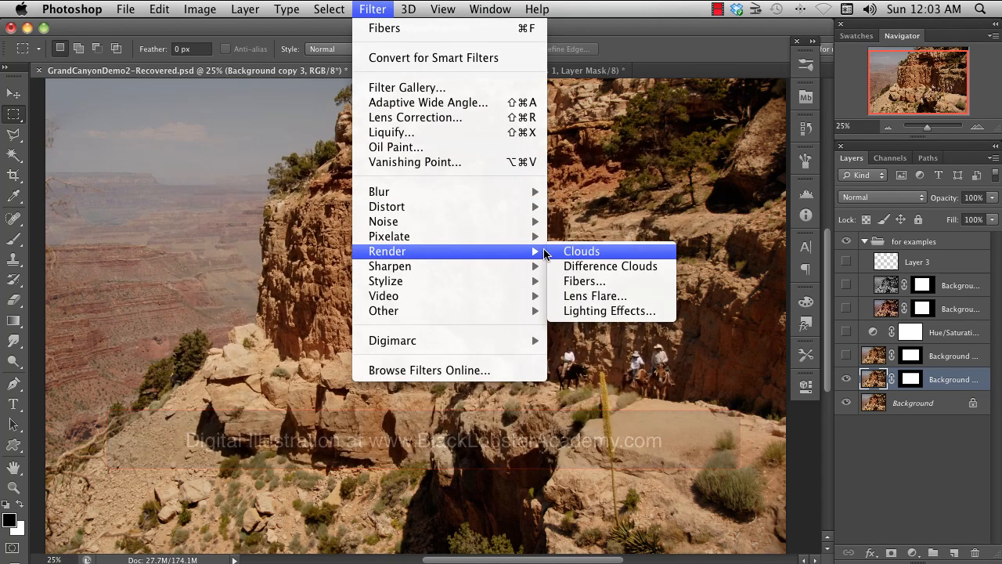
pyautogui.click(662, 301)
pyautogui.click(383, 364)
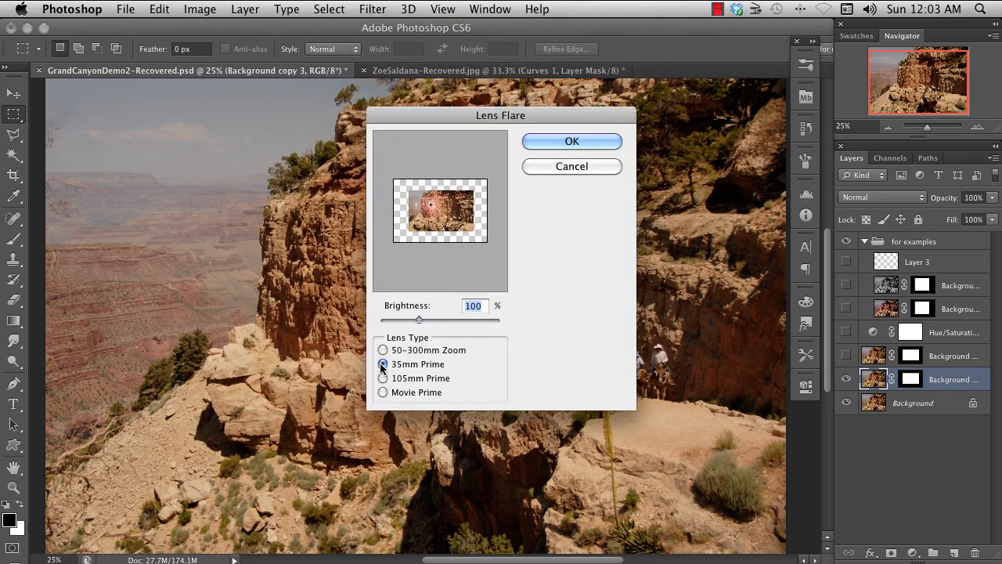
pyautogui.click(383, 392)
pyautogui.click(383, 350)
pyautogui.moveTo(430, 204); pyautogui.dragTo(463, 211)
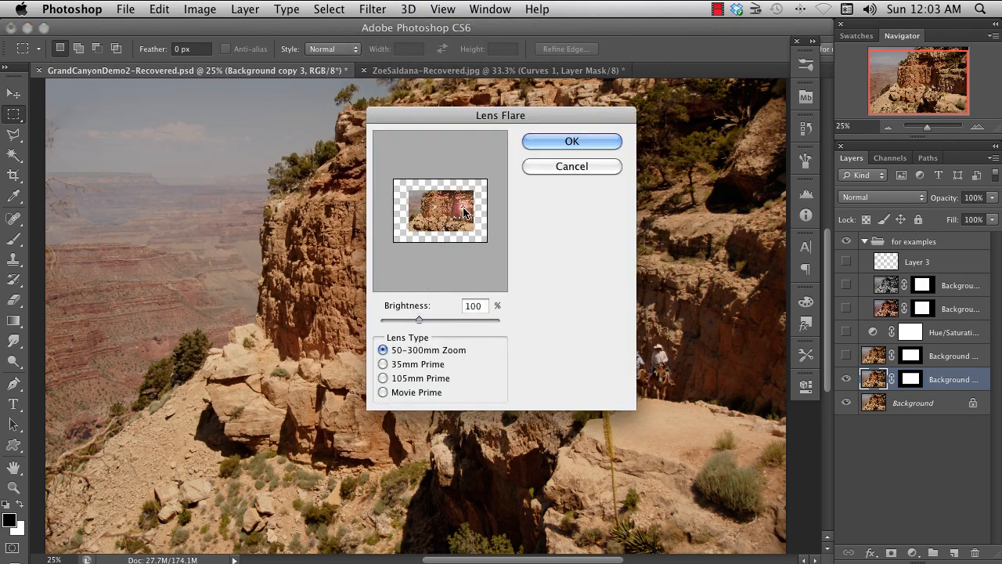
pyautogui.click(571, 142)
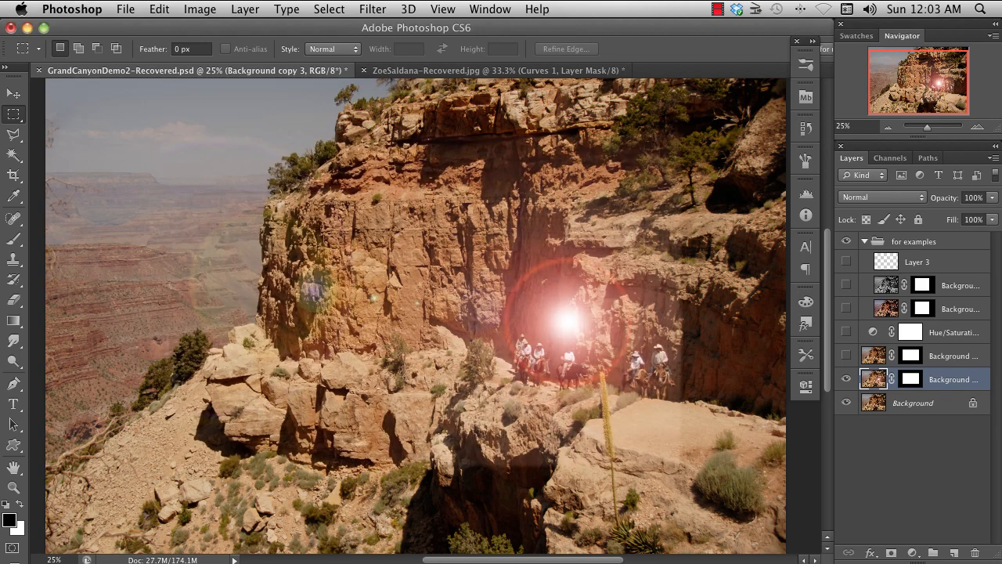
# - Open the Filter Gallery and examine the artistic Sponge effect's preview at 100% magnification
pyautogui.click(372, 10)
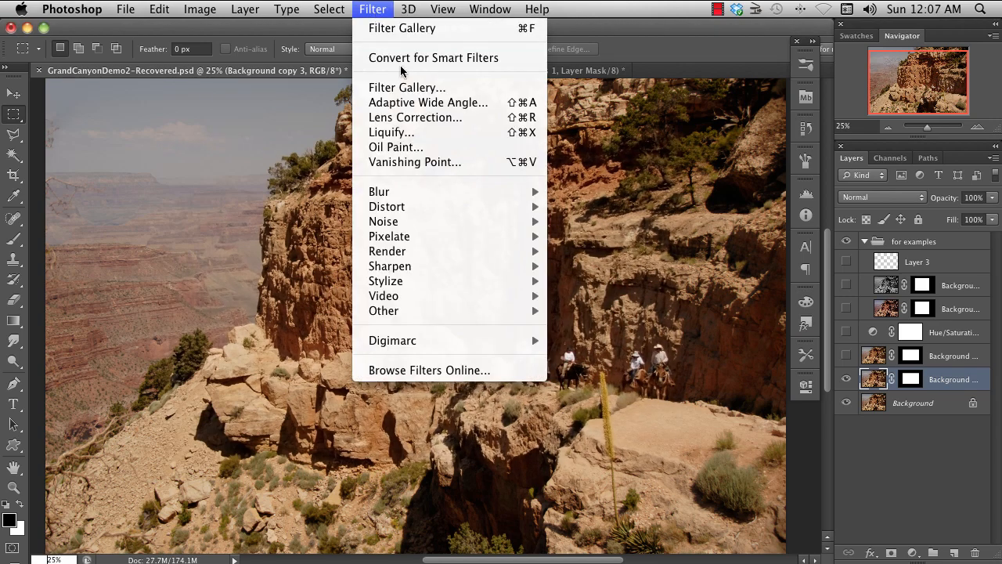
pyautogui.click(403, 87)
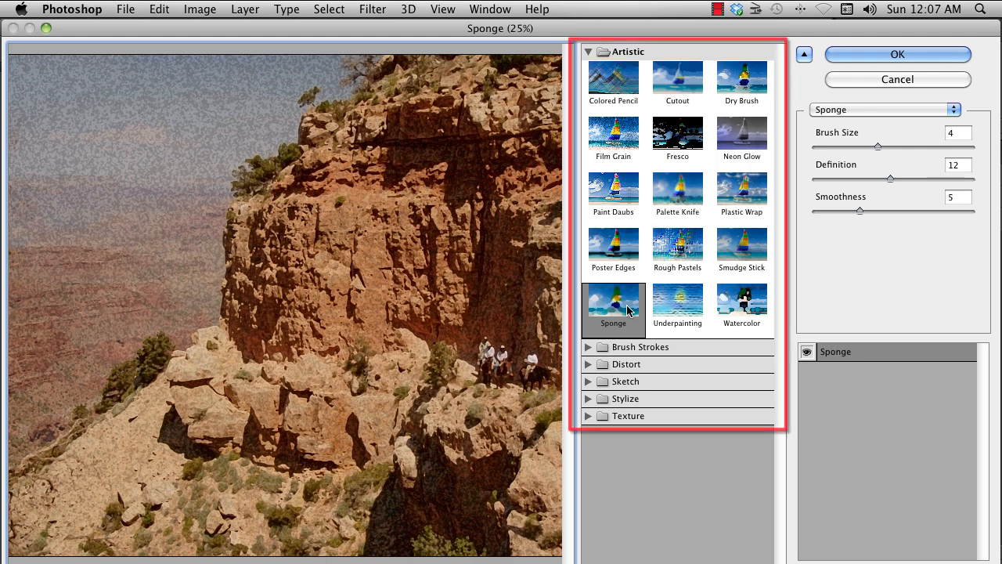
pyautogui.click(106, 540)
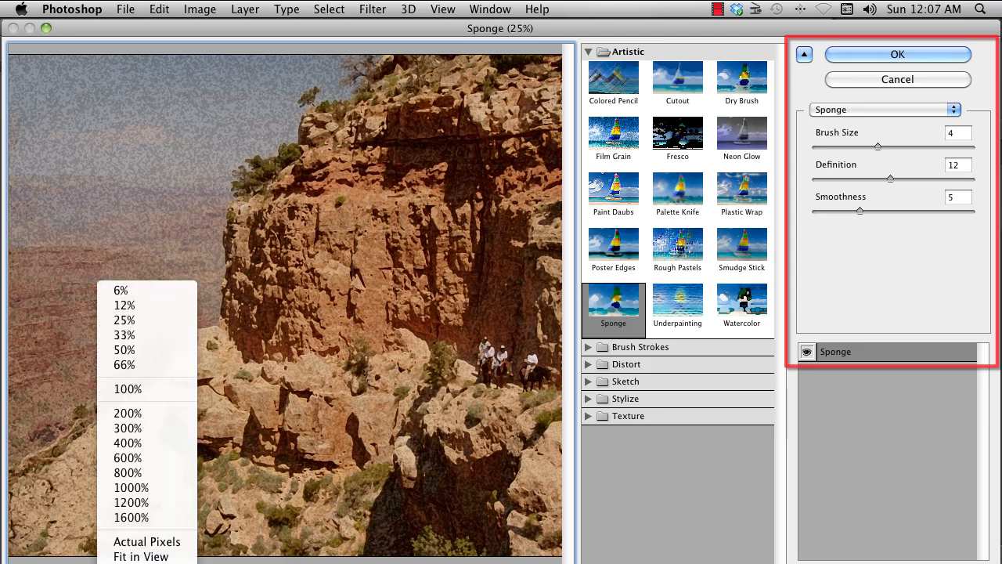
pyautogui.click(128, 388)
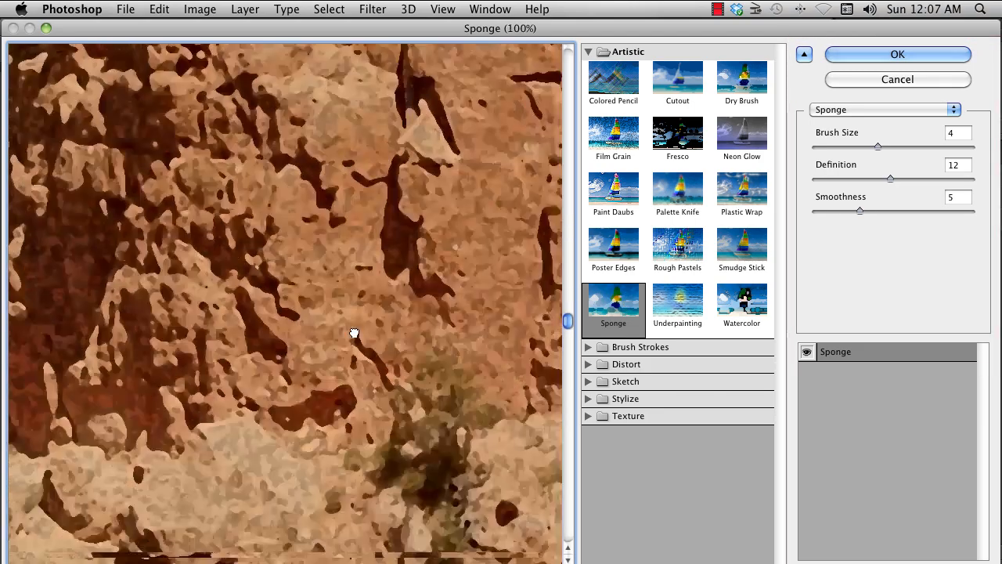
pyautogui.moveTo(355, 333); pyautogui.dragTo(451, 428)
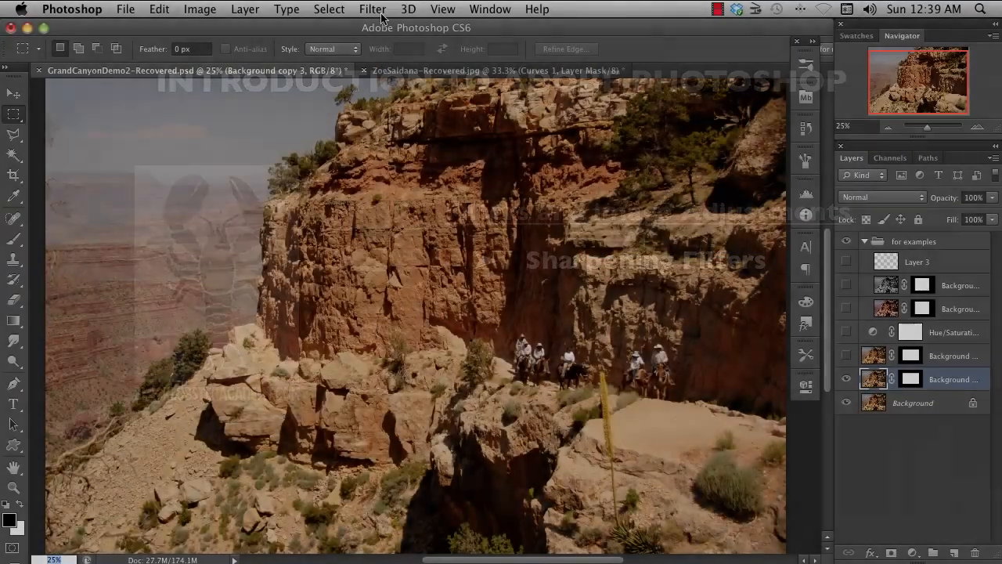
# - Open Unsharp Mask for the Background copy 3 layer and exaggerate it to amount 178%, radius 9.6 pixels and threshold 4
pyautogui.click(373, 9)
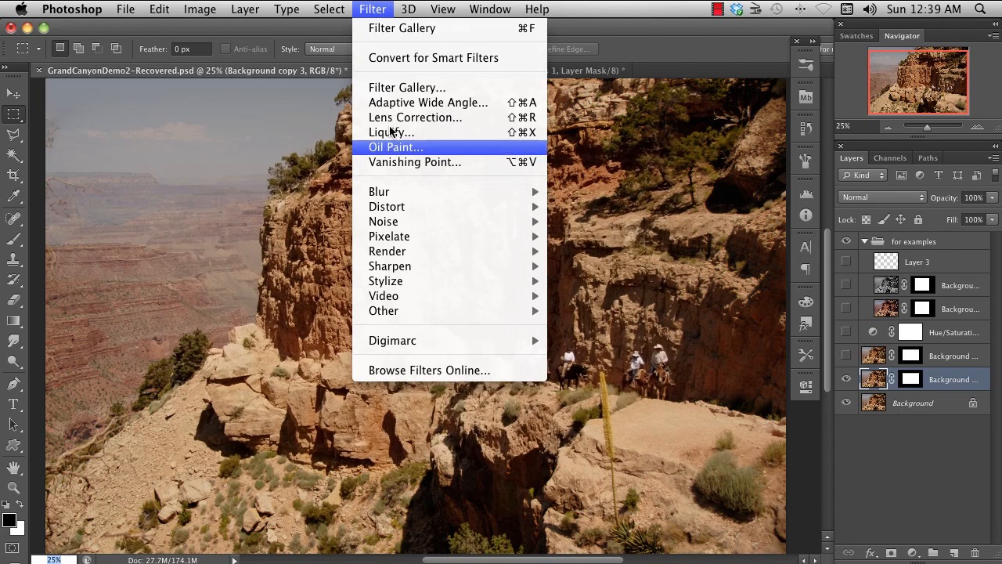
pyautogui.moveTo(434, 266)
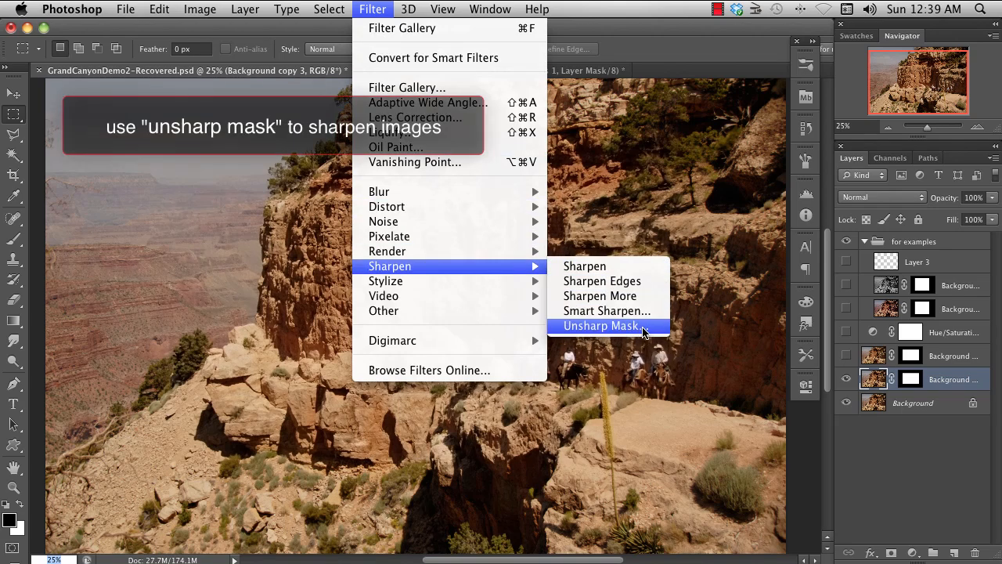
pyautogui.click(601, 326)
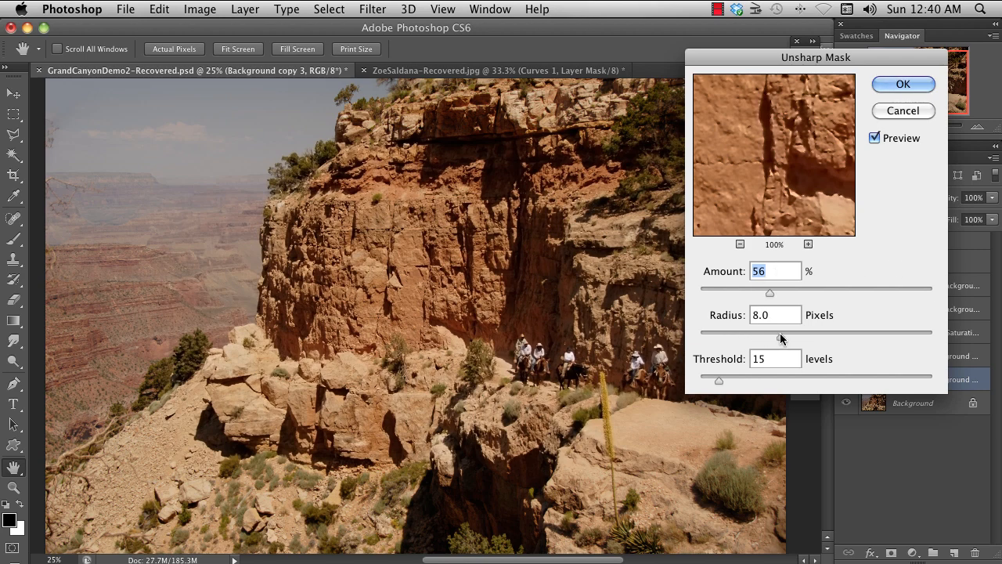
pyautogui.moveTo(779, 335); pyautogui.dragTo(778, 335)
pyautogui.moveTo(717, 381); pyautogui.dragTo(704, 384)
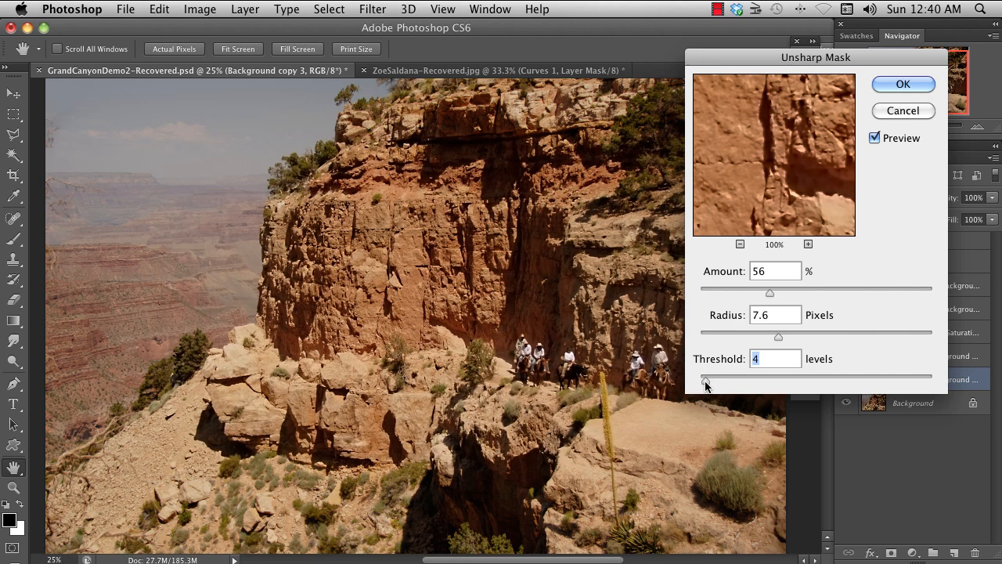
pyautogui.moveTo(778, 335); pyautogui.dragTo(791, 337)
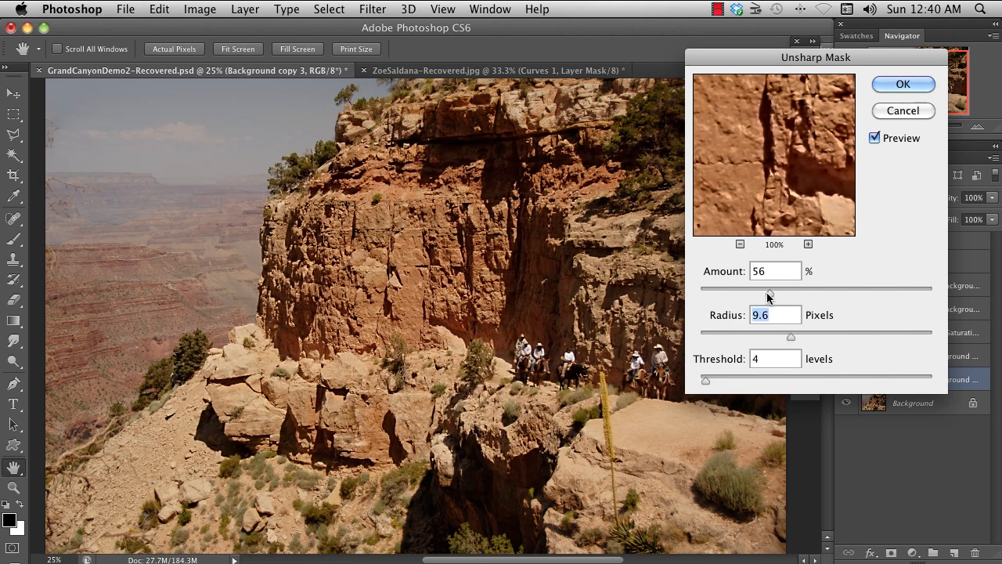
pyautogui.moveTo(770, 292); pyautogui.dragTo(875, 292)
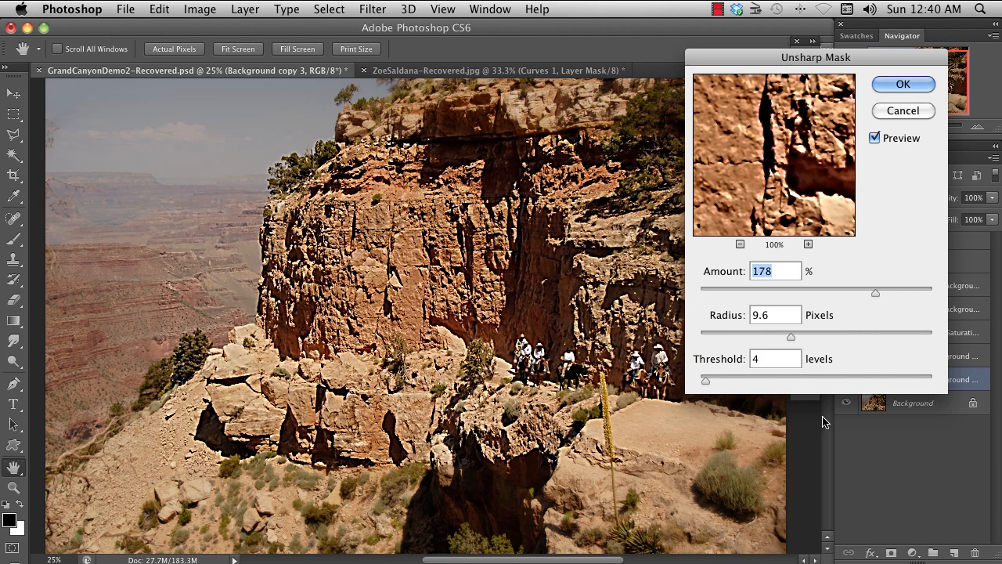
# - Apply a subtler Unsharp Mask with amount 55%, radius 2.4 pixels and threshold 17 levels
pyautogui.moveTo(875, 292); pyautogui.dragTo(796, 293)
pyautogui.moveTo(790, 336); pyautogui.dragTo(733, 337)
pyautogui.moveTo(705, 380); pyautogui.dragTo(713, 381)
pyautogui.moveTo(797, 293); pyautogui.dragTo(768, 294)
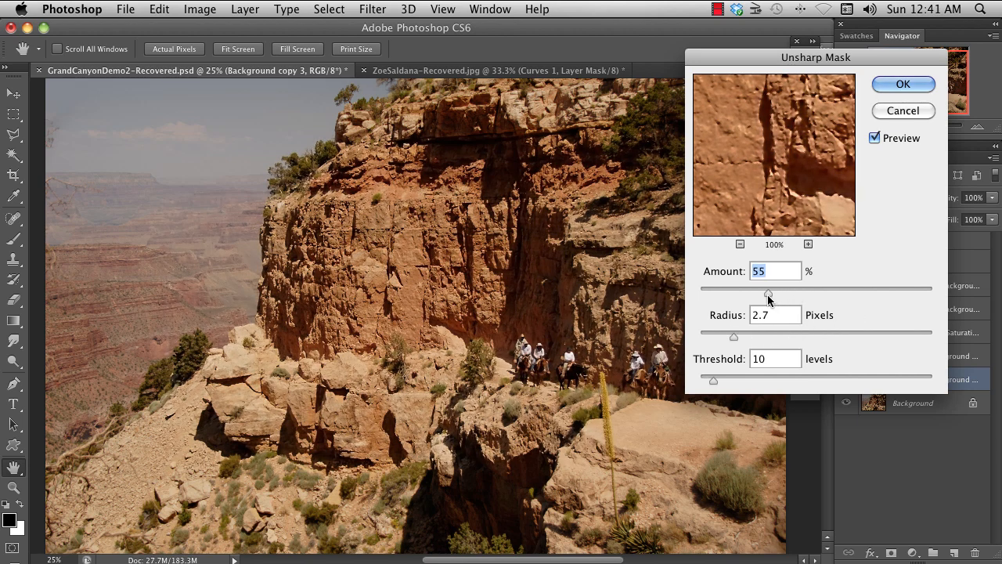
pyautogui.moveTo(714, 382); pyautogui.dragTo(722, 380)
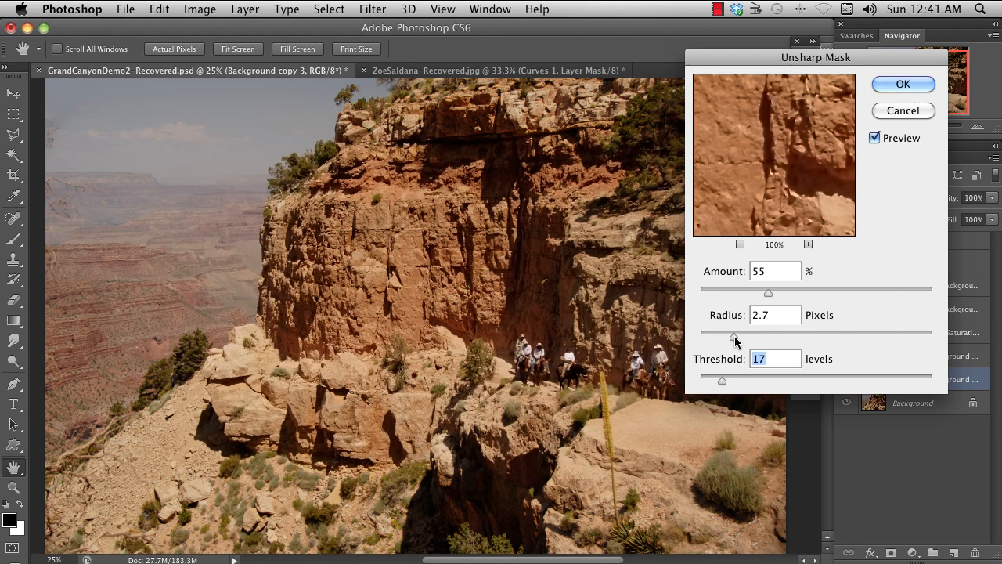
pyautogui.moveTo(734, 335); pyautogui.dragTo(731, 336)
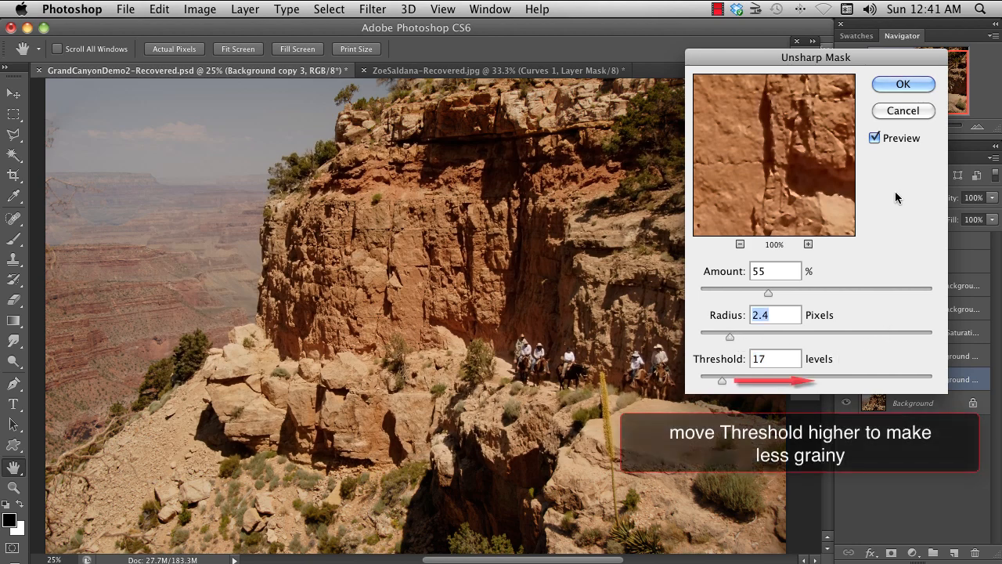
pyautogui.click(903, 84)
# - Fade the sharpening at 100% opacity using the Luminosity blend mode
pyautogui.press('super+shift+f')
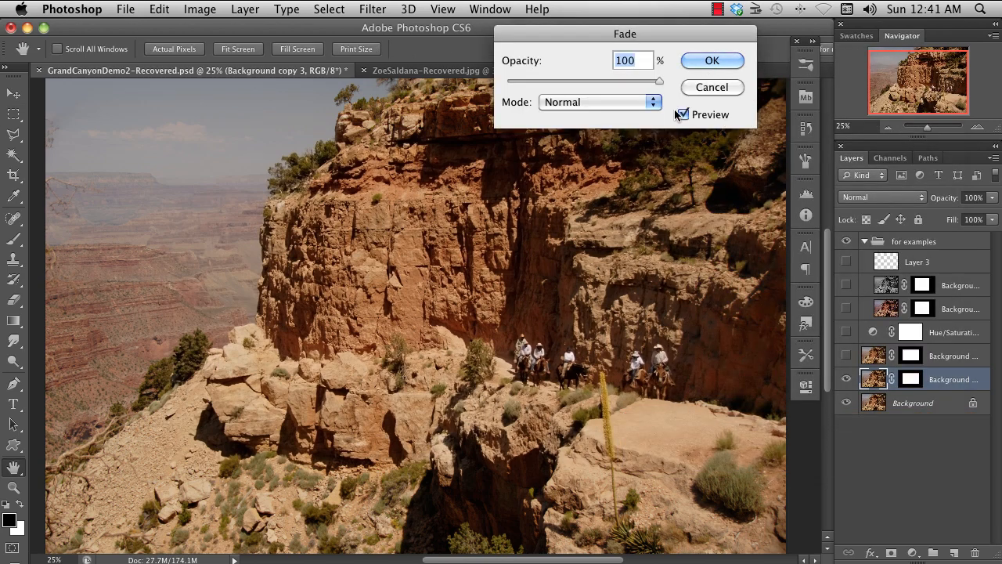
pyautogui.click(653, 103)
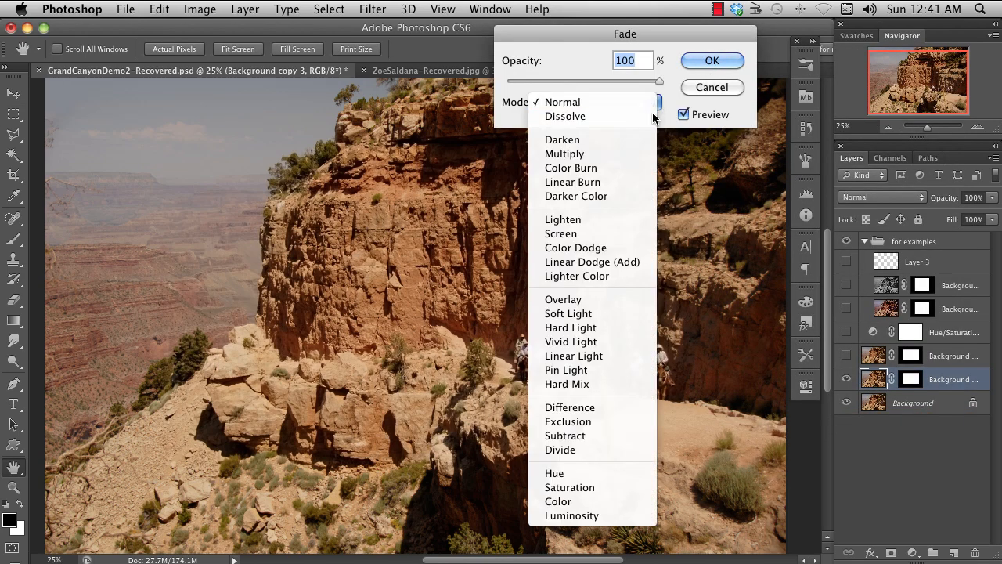
pyautogui.click(636, 518)
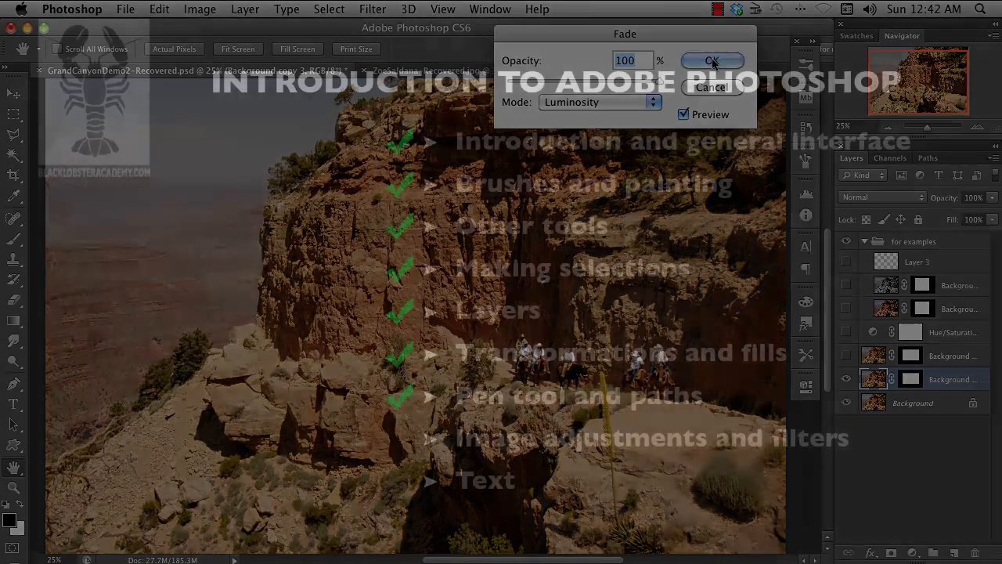